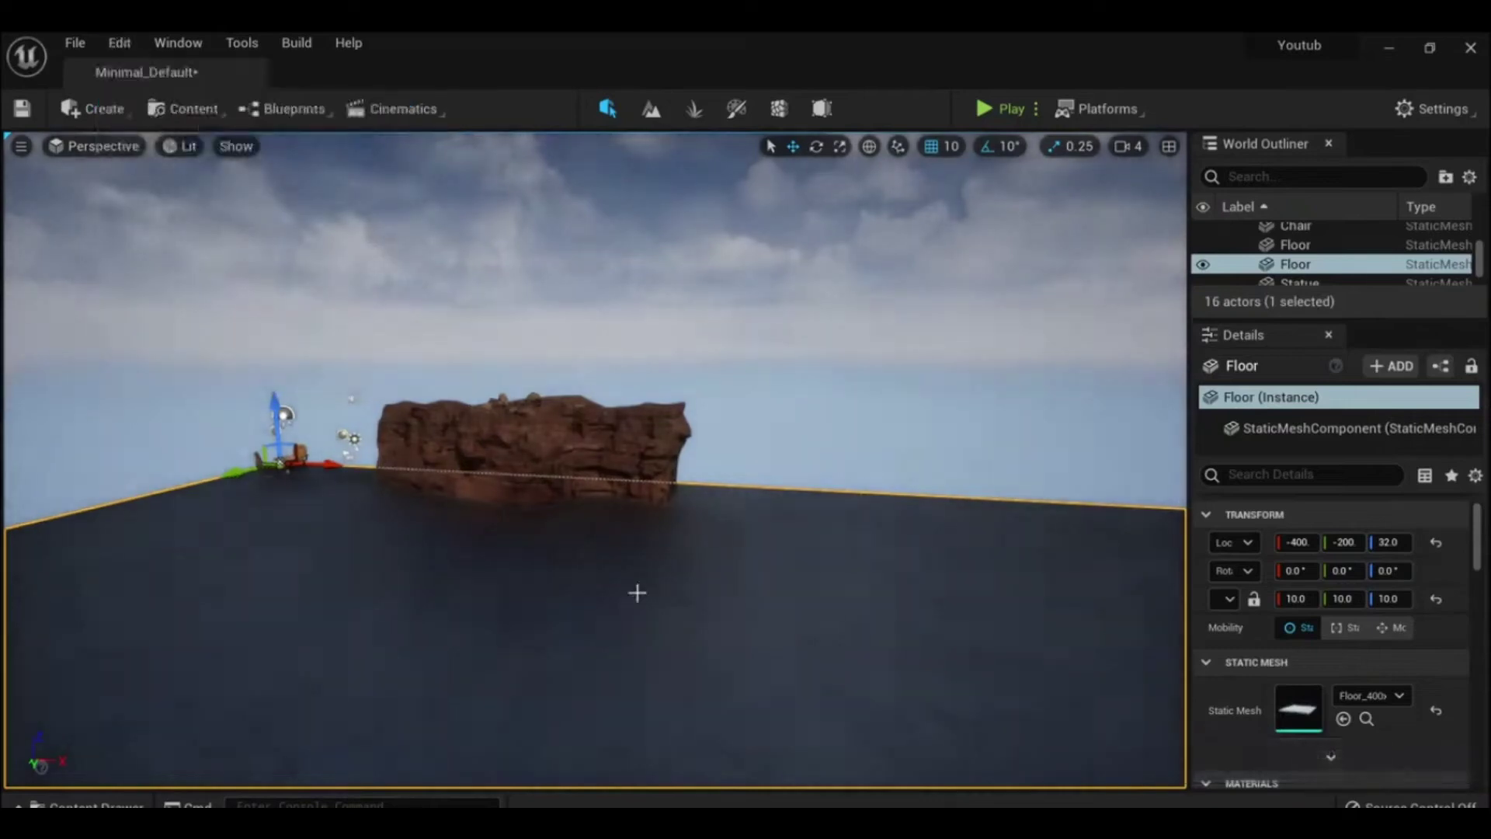
Step: Apply the Canyon Rocky Ground material to the floor slab's Element 0
scroll(645, 672, down, 3)
scroll(1378, 701, down, 3)
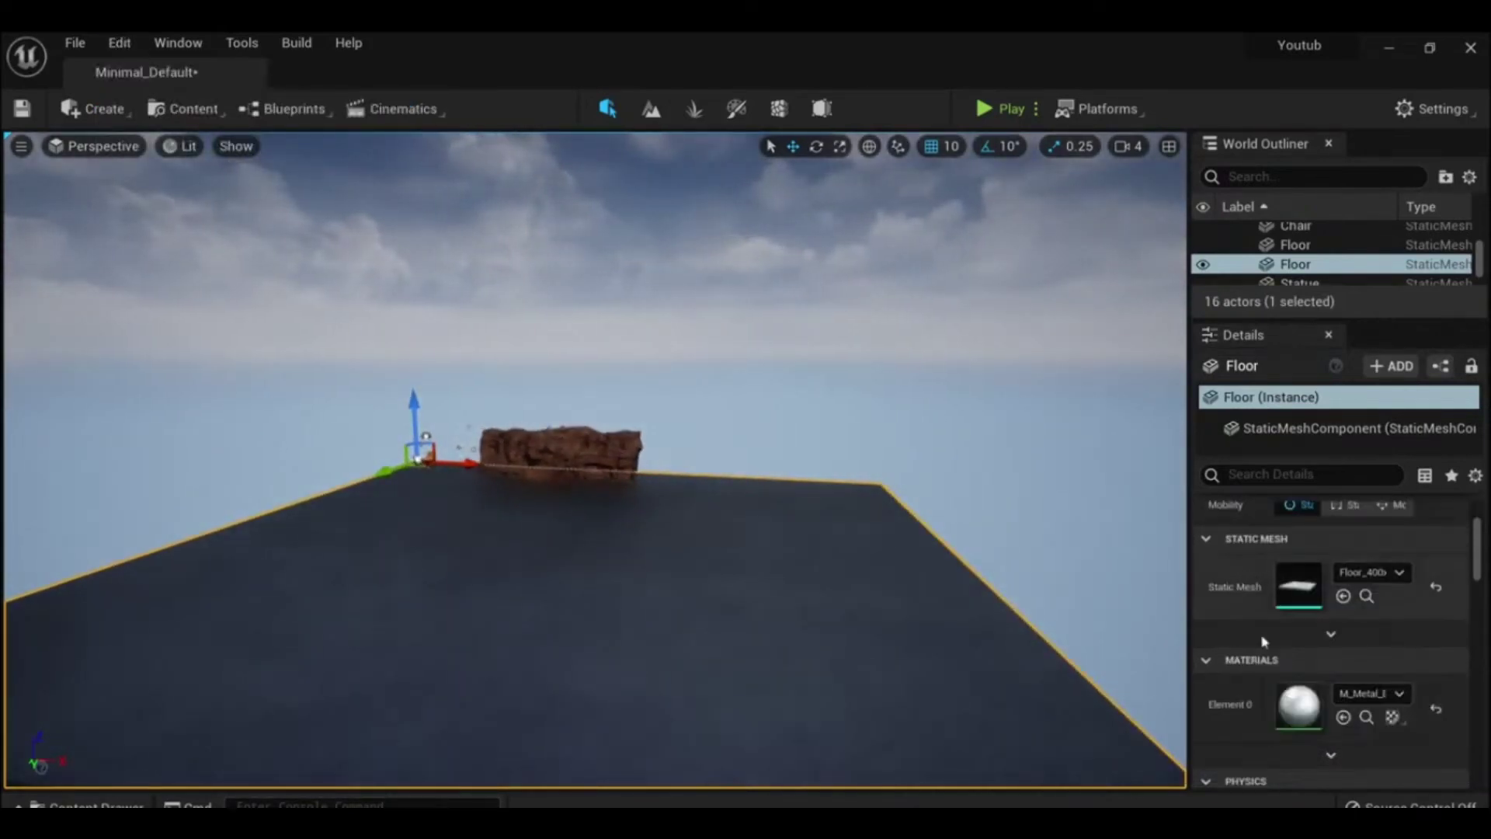
click(1368, 696)
text(canyon)
click(1351, 388)
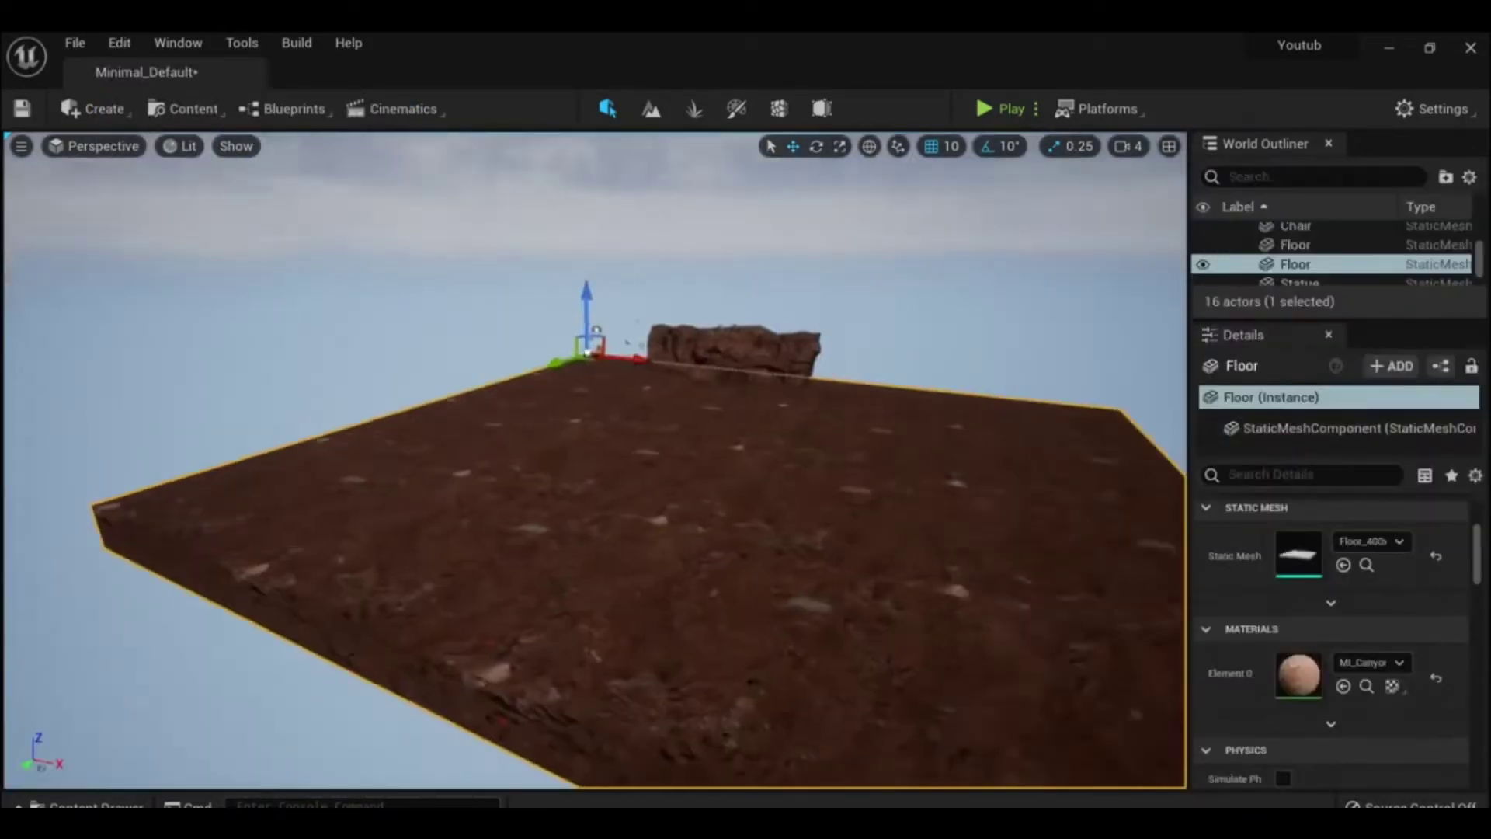
scroll(590, 466, up, 5)
Step: Try other canyon materials on the floor, finishing with Massive Canyon Sandstone Cliff
click(1398, 662)
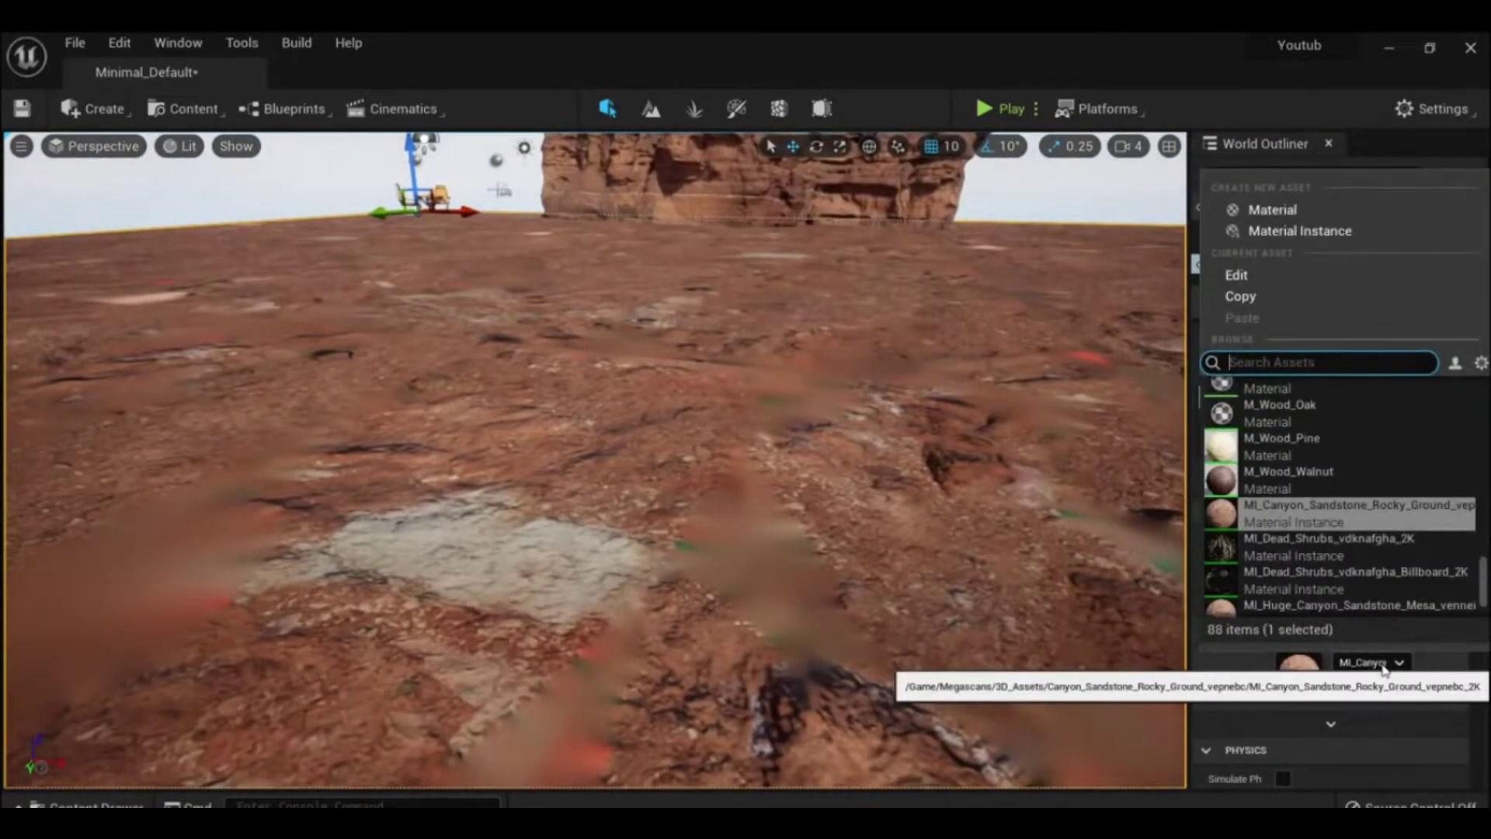
text(canyon)
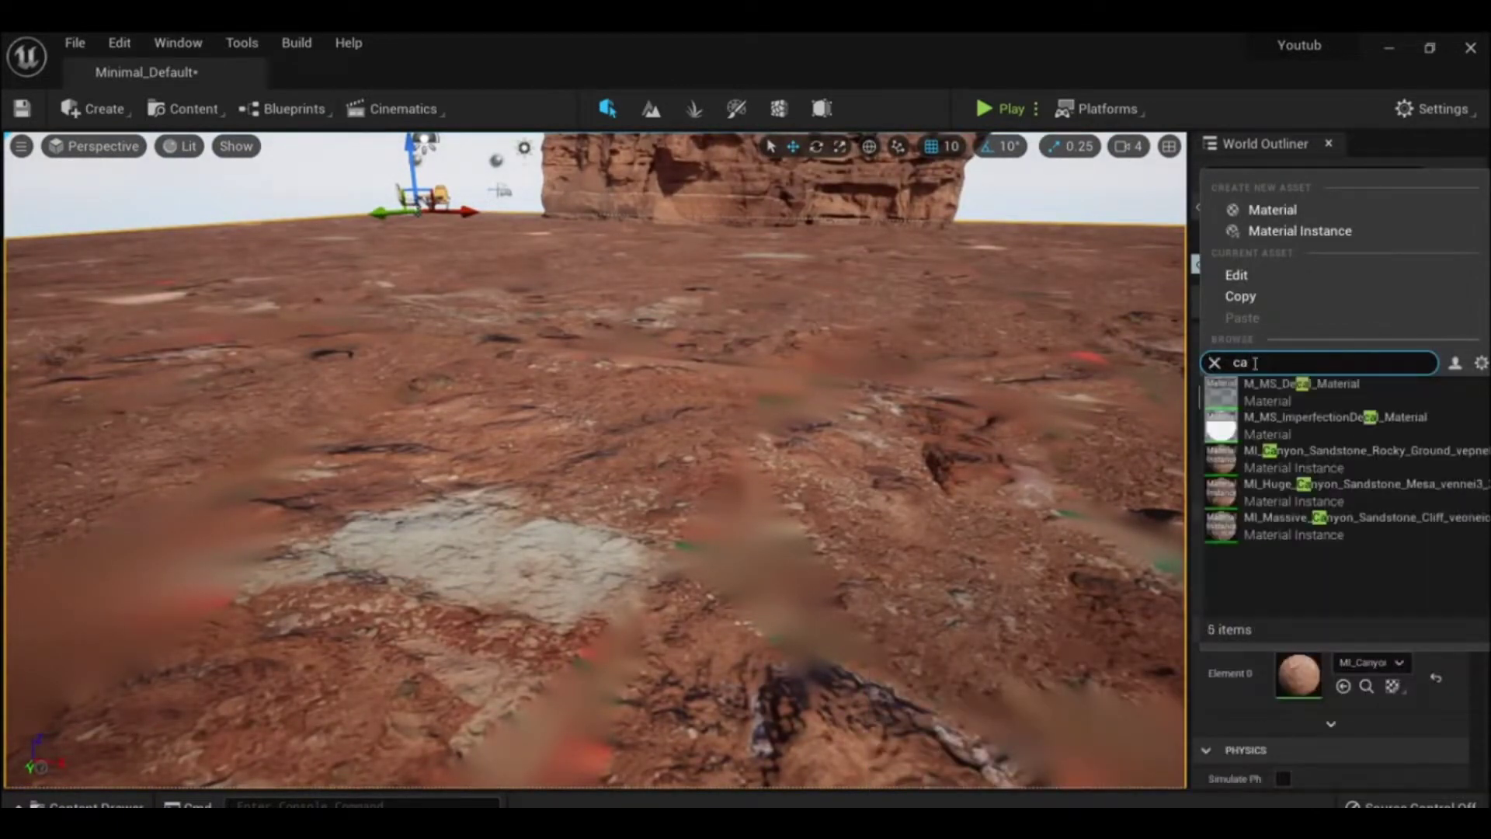
click(1368, 391)
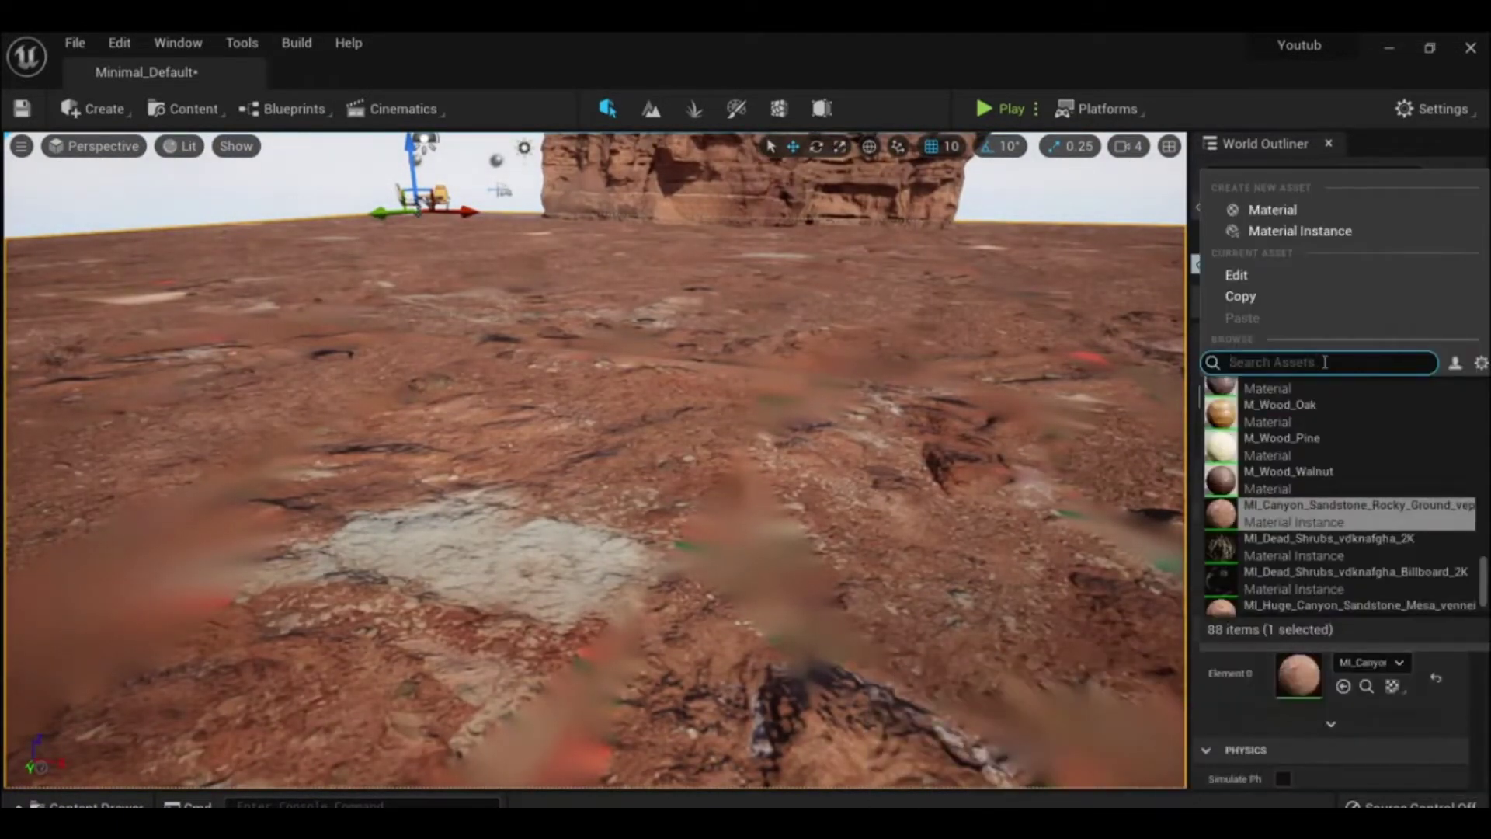
text(ground)
click(1366, 425)
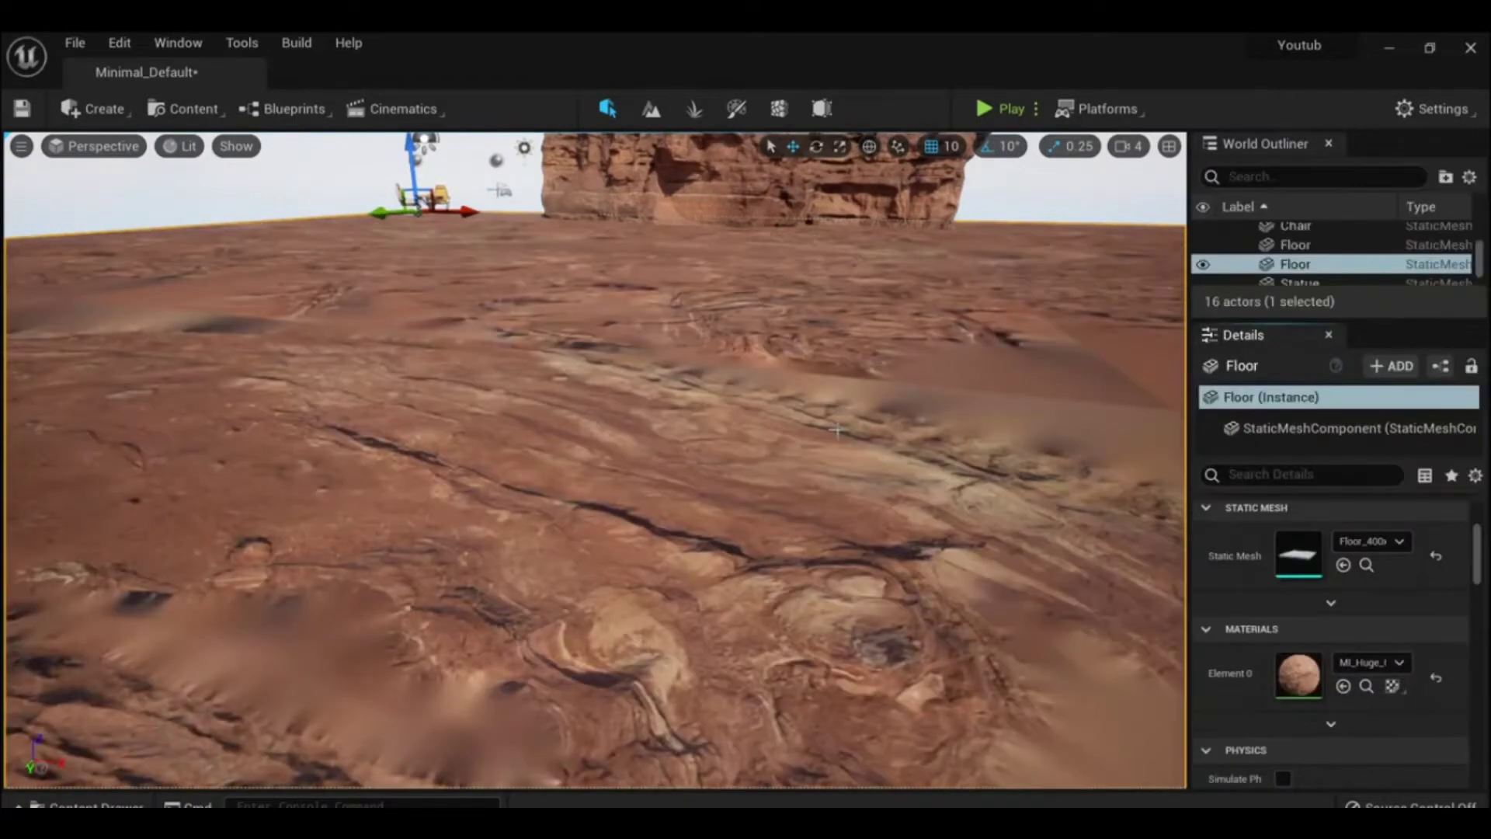
click(1370, 662)
click(1320, 531)
Step: Frame the floor, view it from the side, and delete it from the level
key(f)
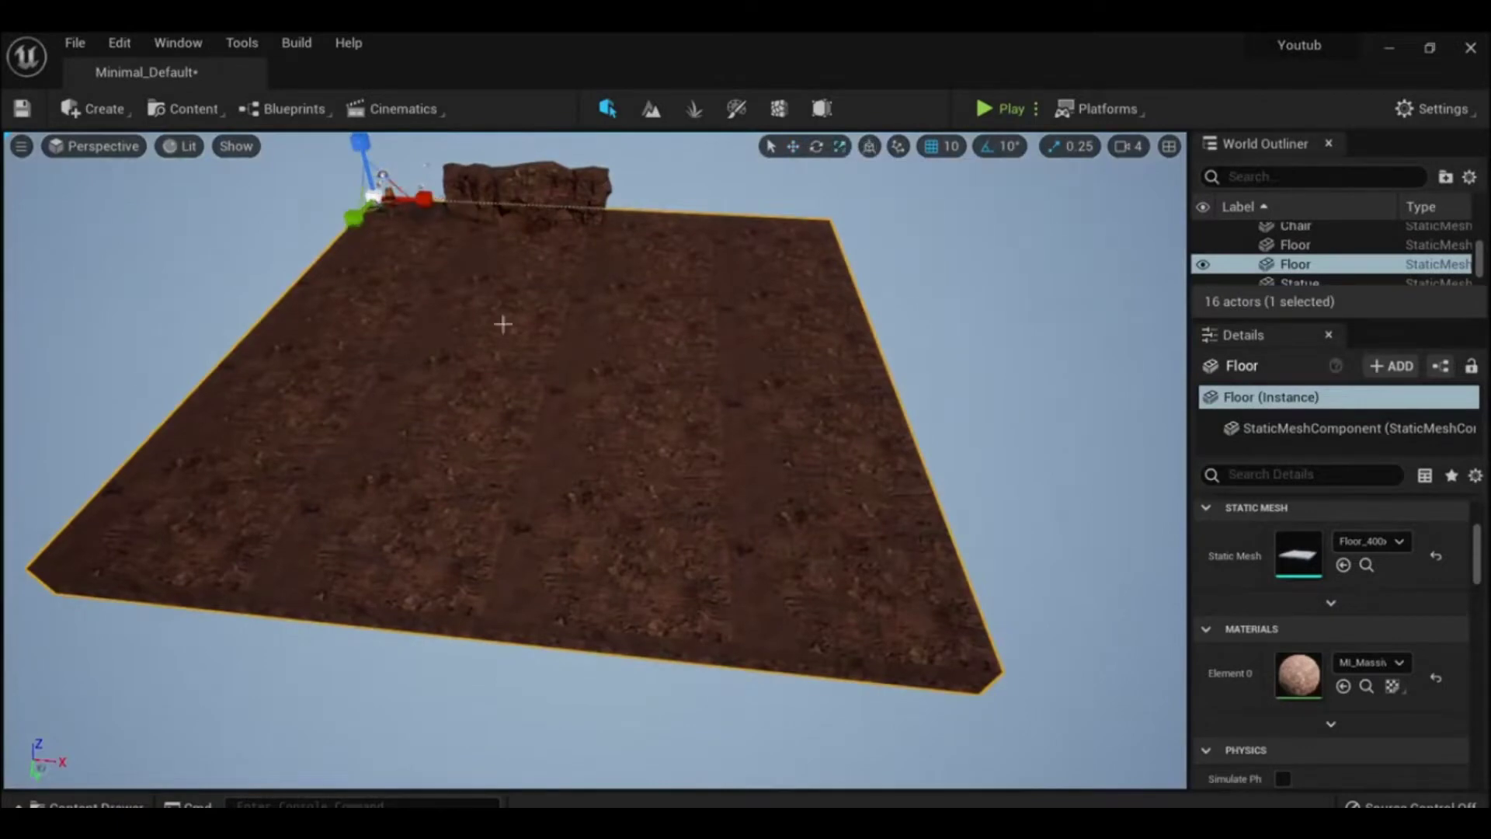
alt+drag(759, 512, 931, 497)
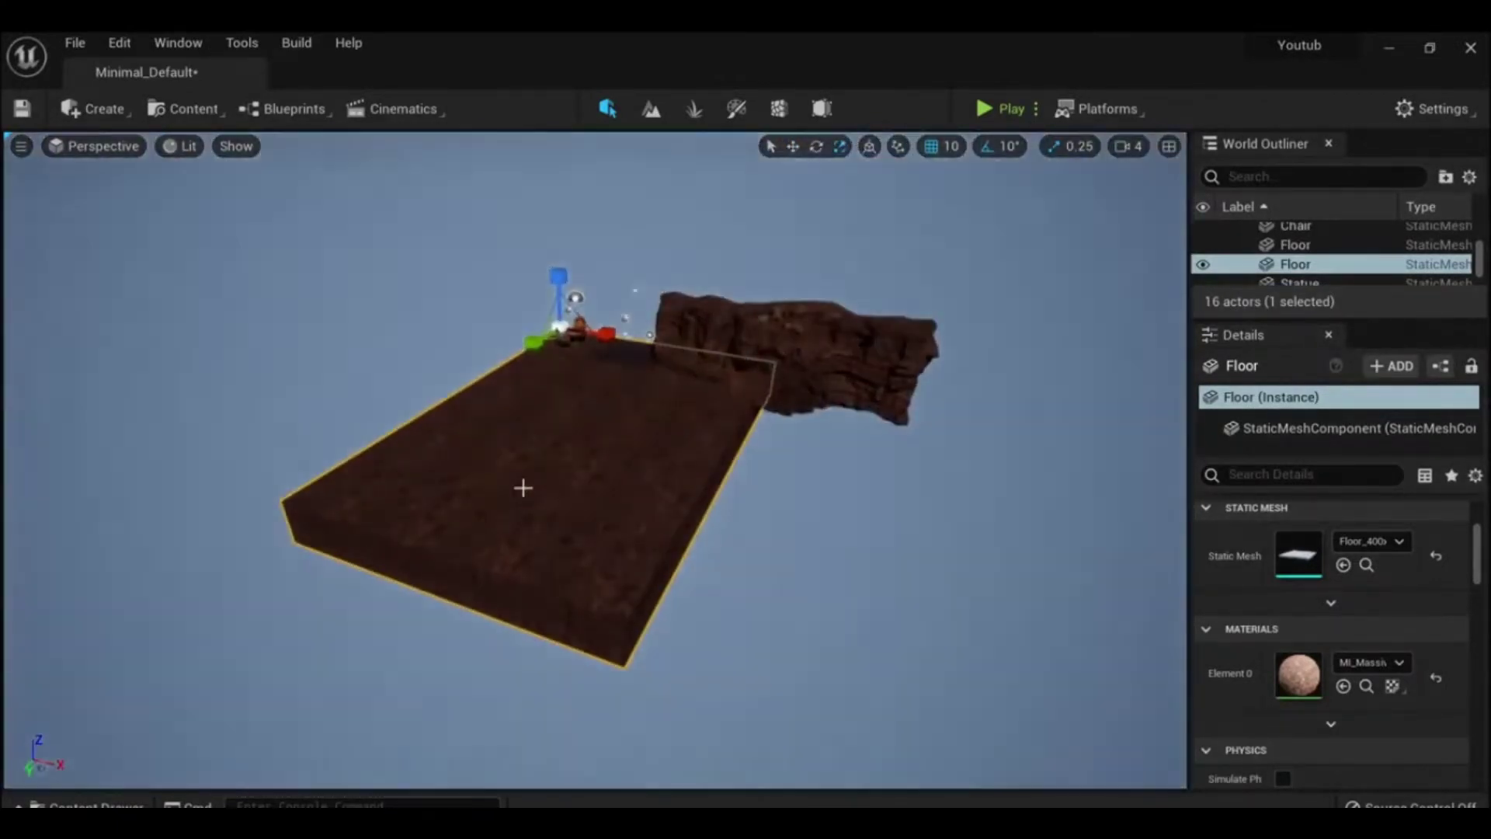
key(Delete)
click(574, 326)
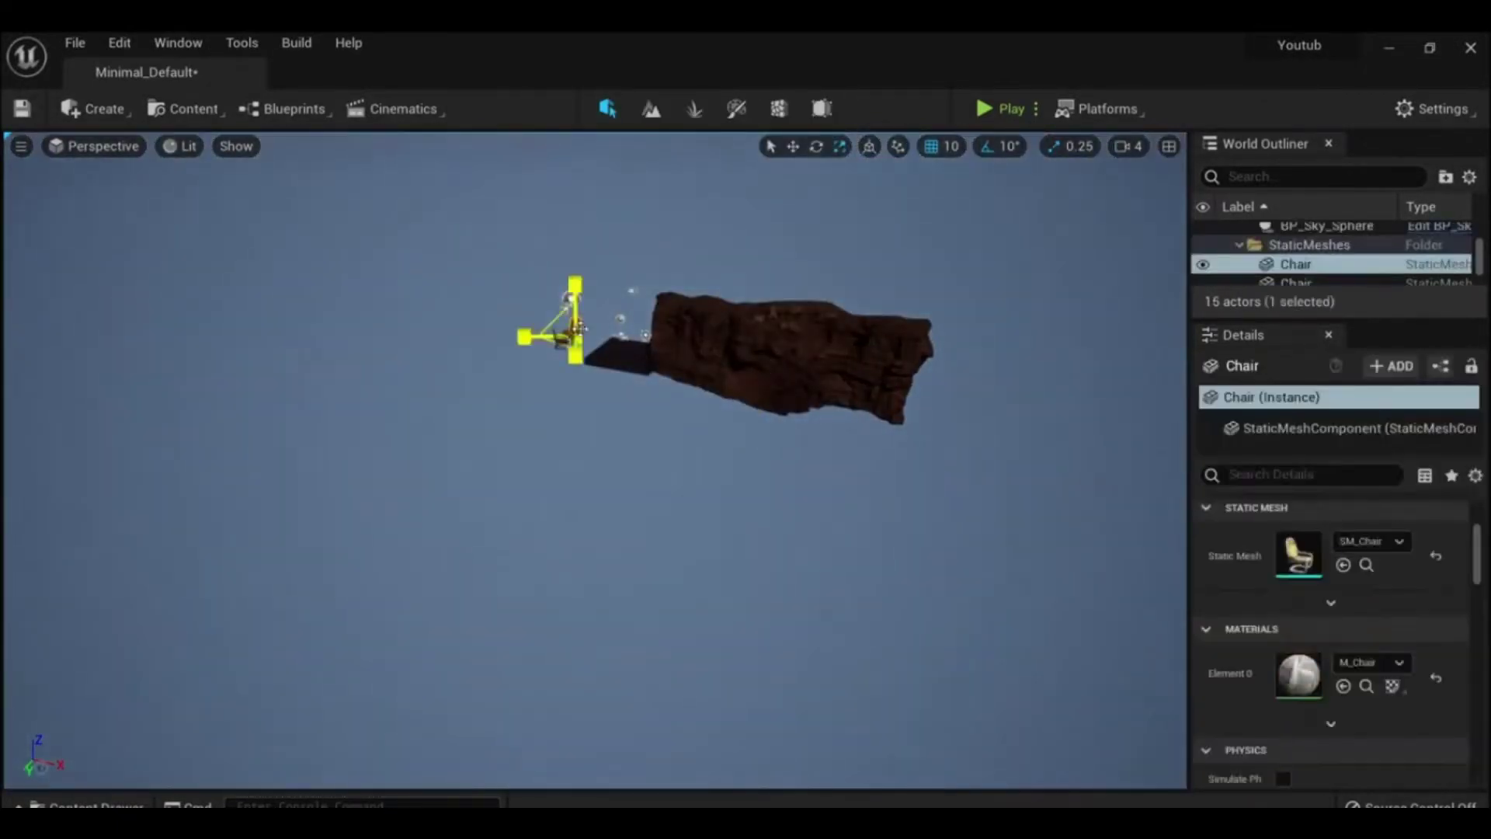
Step: In Landscape mode, assign a canyon material and set the landscape scale to 10
click(651, 108)
click(169, 432)
text(cany)
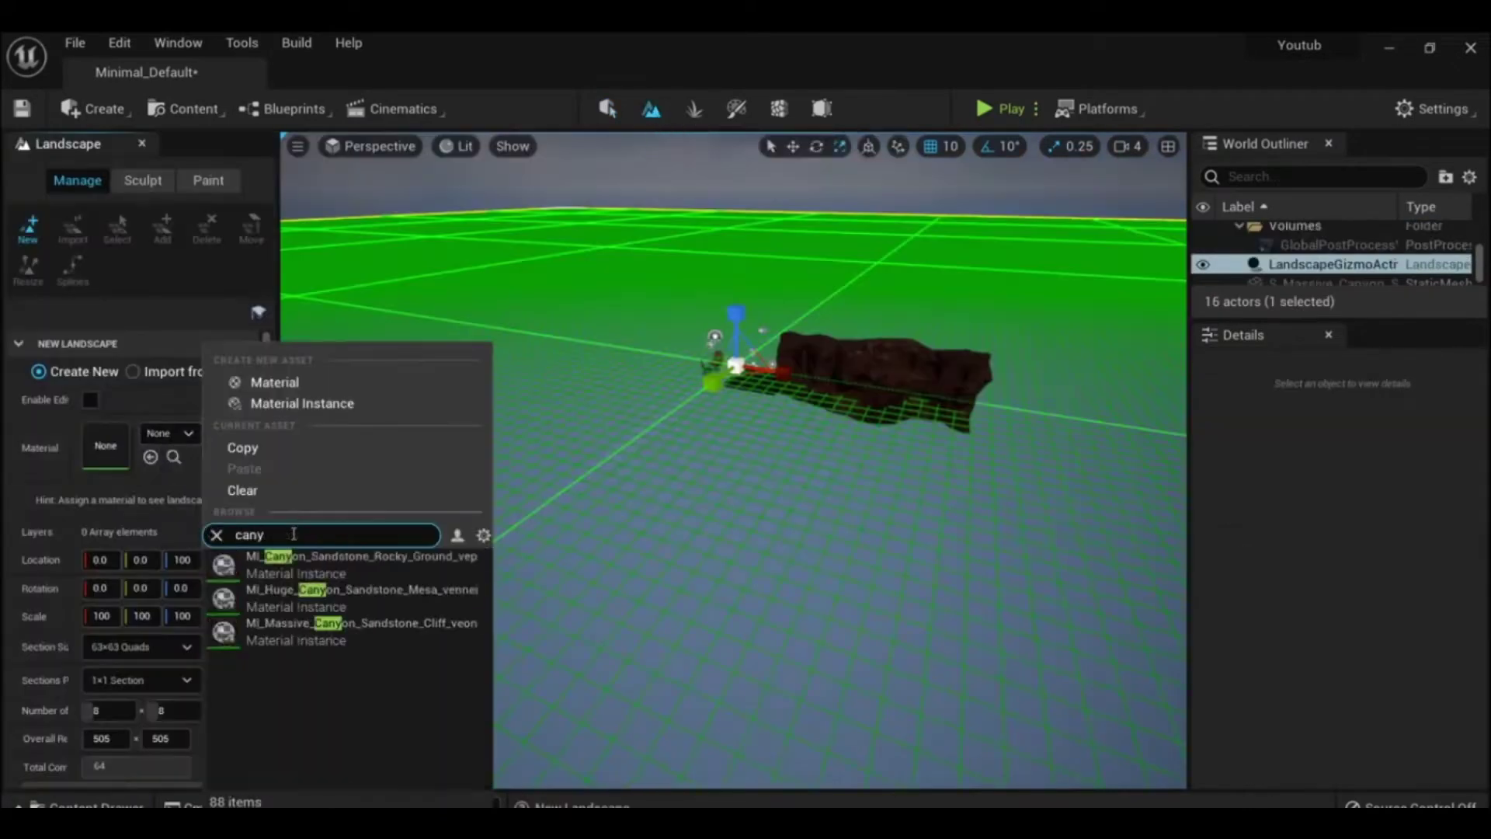
click(386, 630)
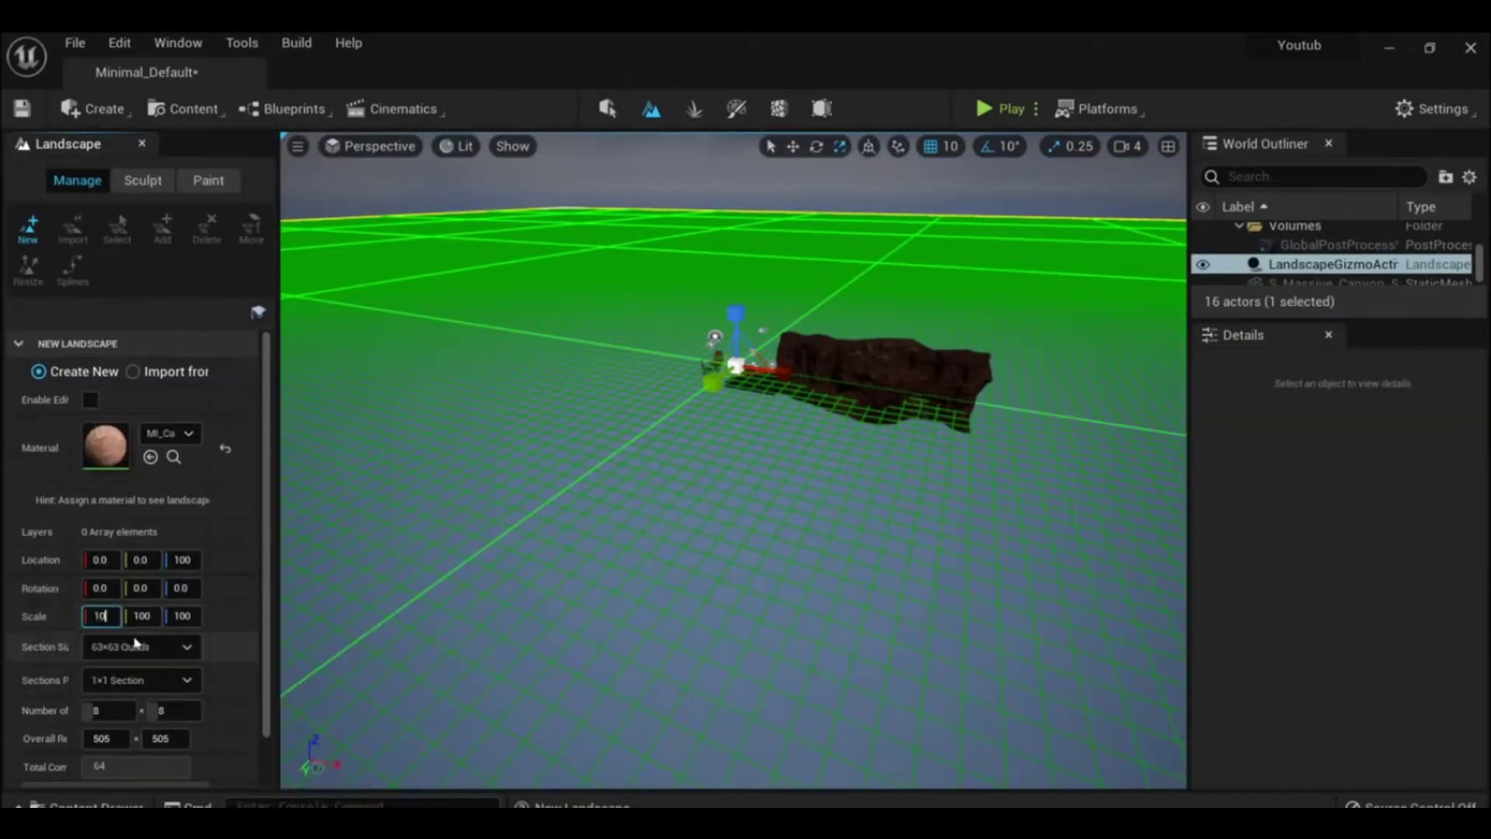
click(150, 617)
text(10)
Step: Fill the world and create the landscape, then restart the editor after it crashes
scroll(155, 660, down, 1)
click(73, 762)
click(166, 762)
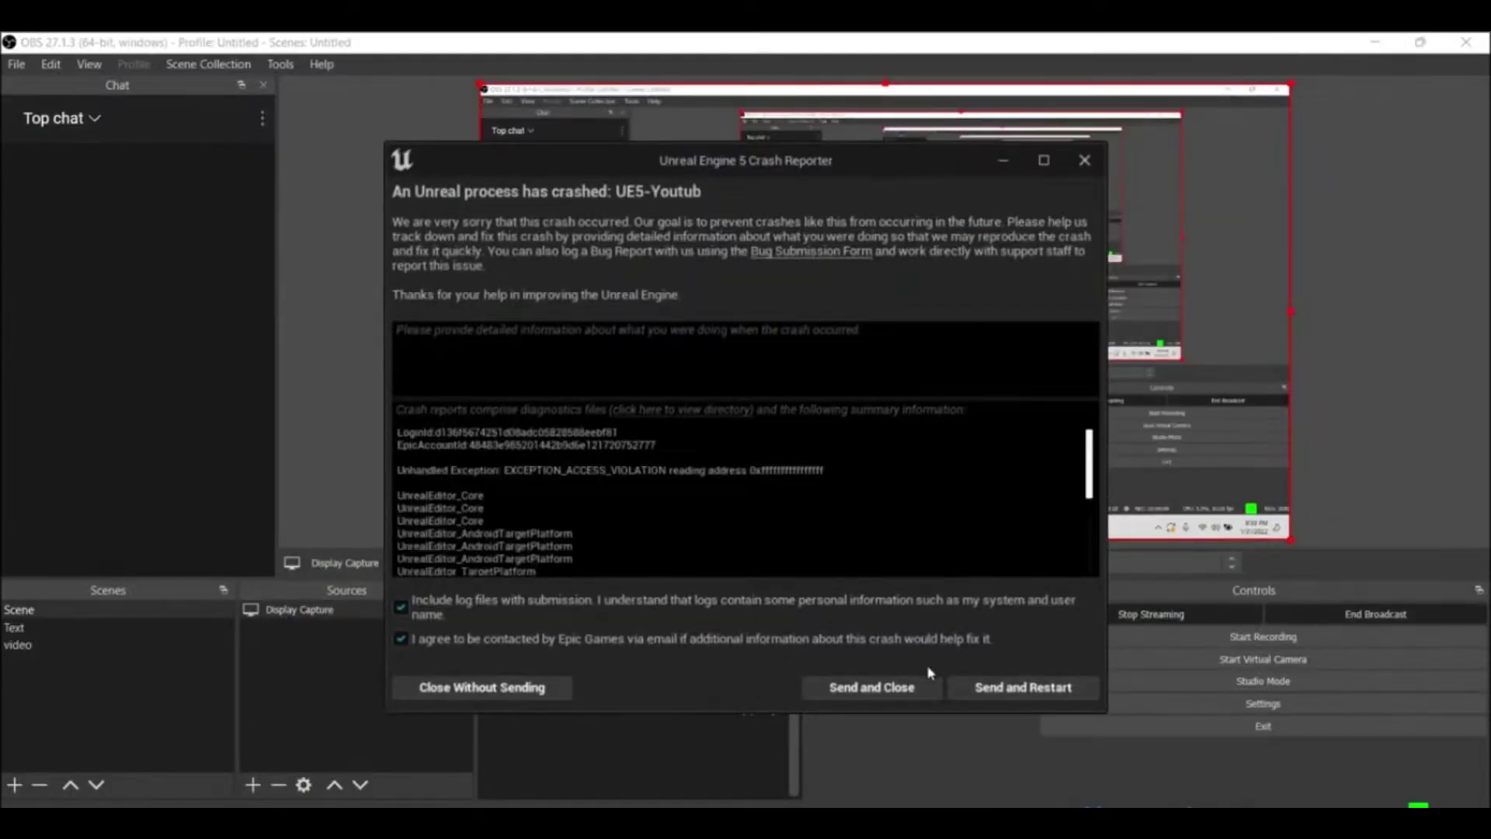
click(951, 690)
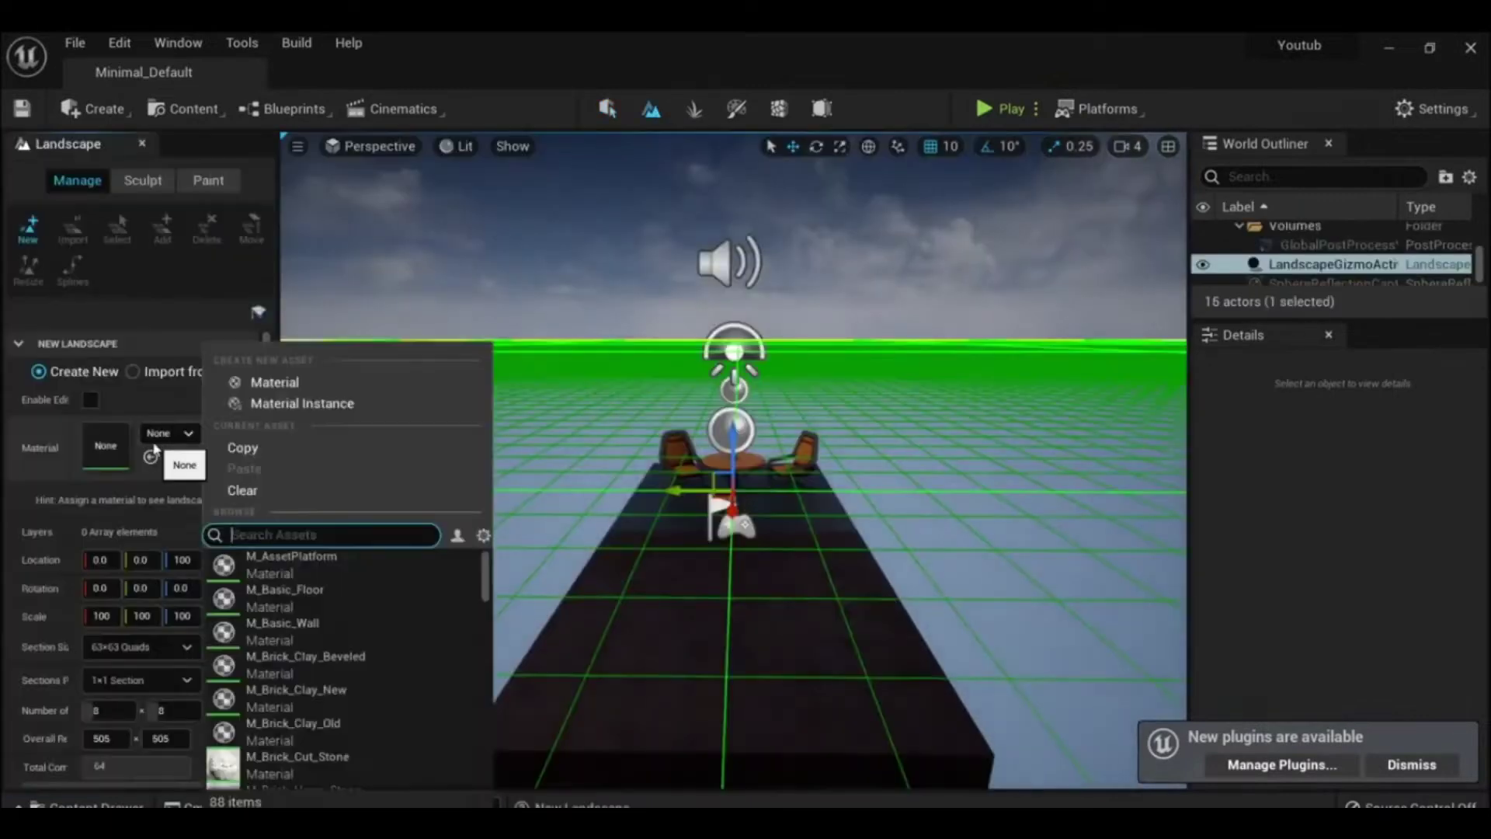
Step: Assign the M_Rock sand material and create the world-filling landscape
text(sand)
click(279, 556)
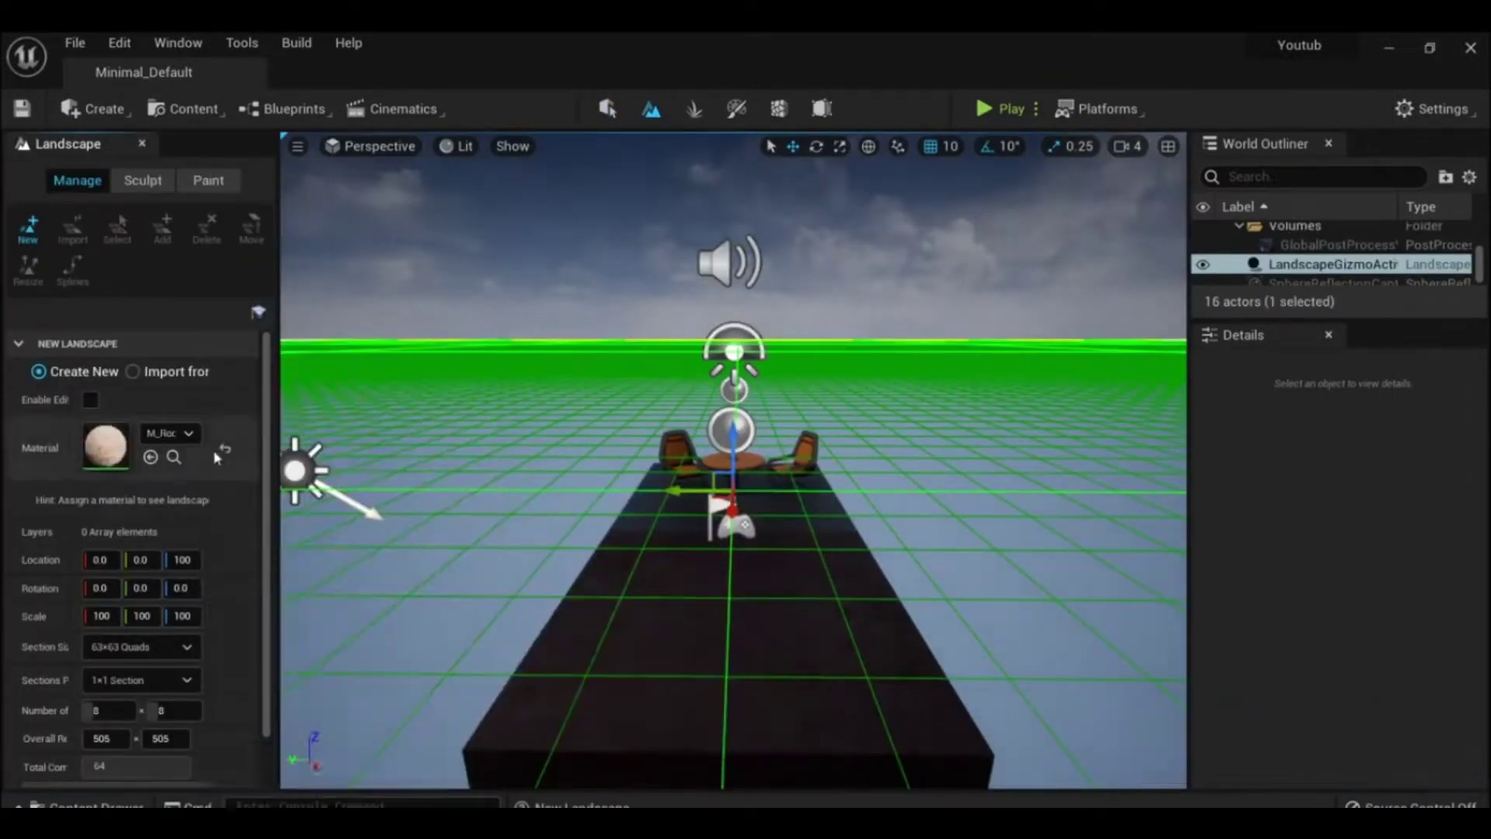
scroll(142, 587, down, 1)
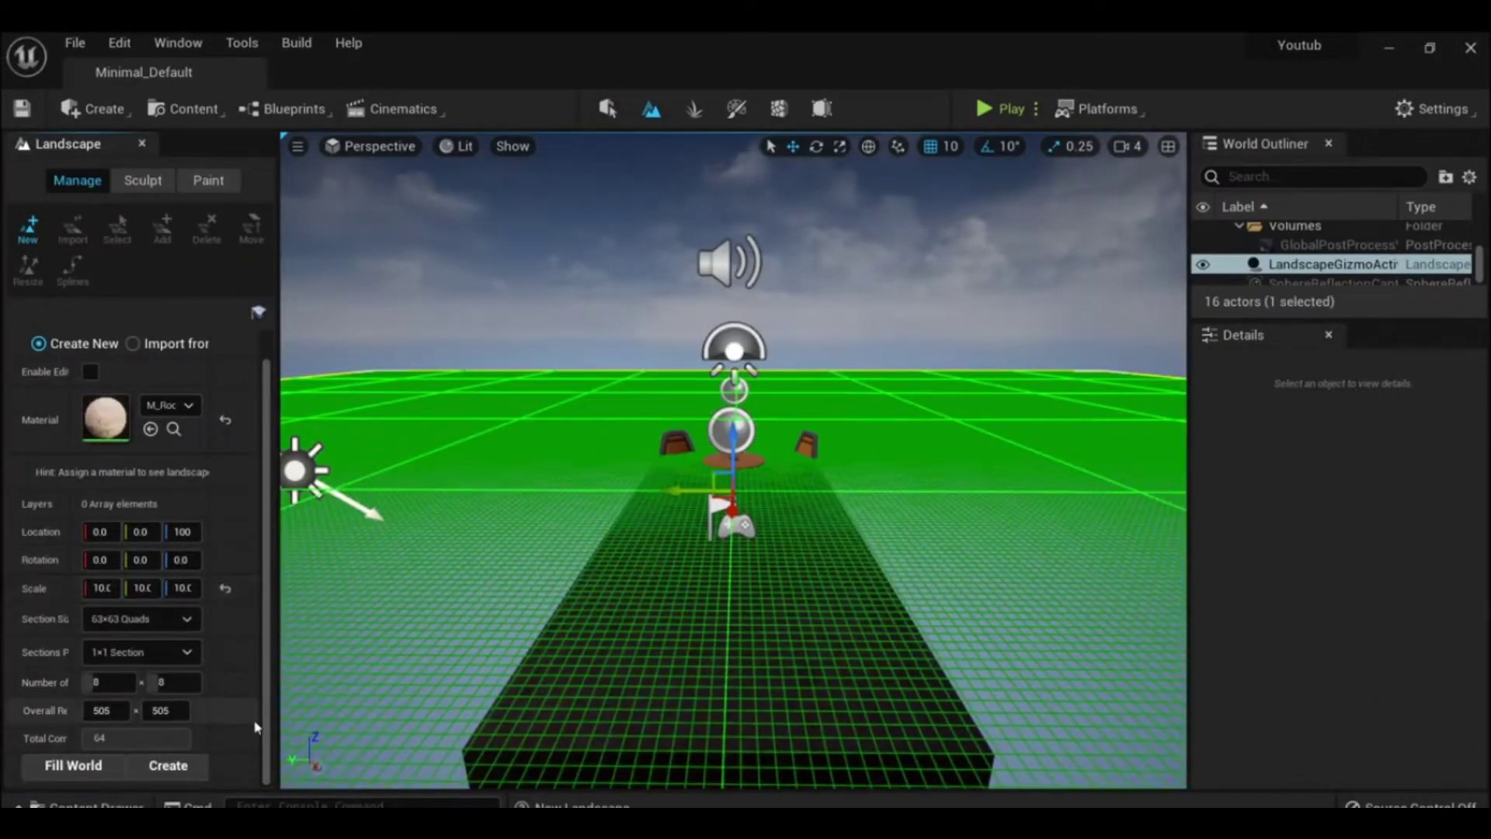
click(168, 763)
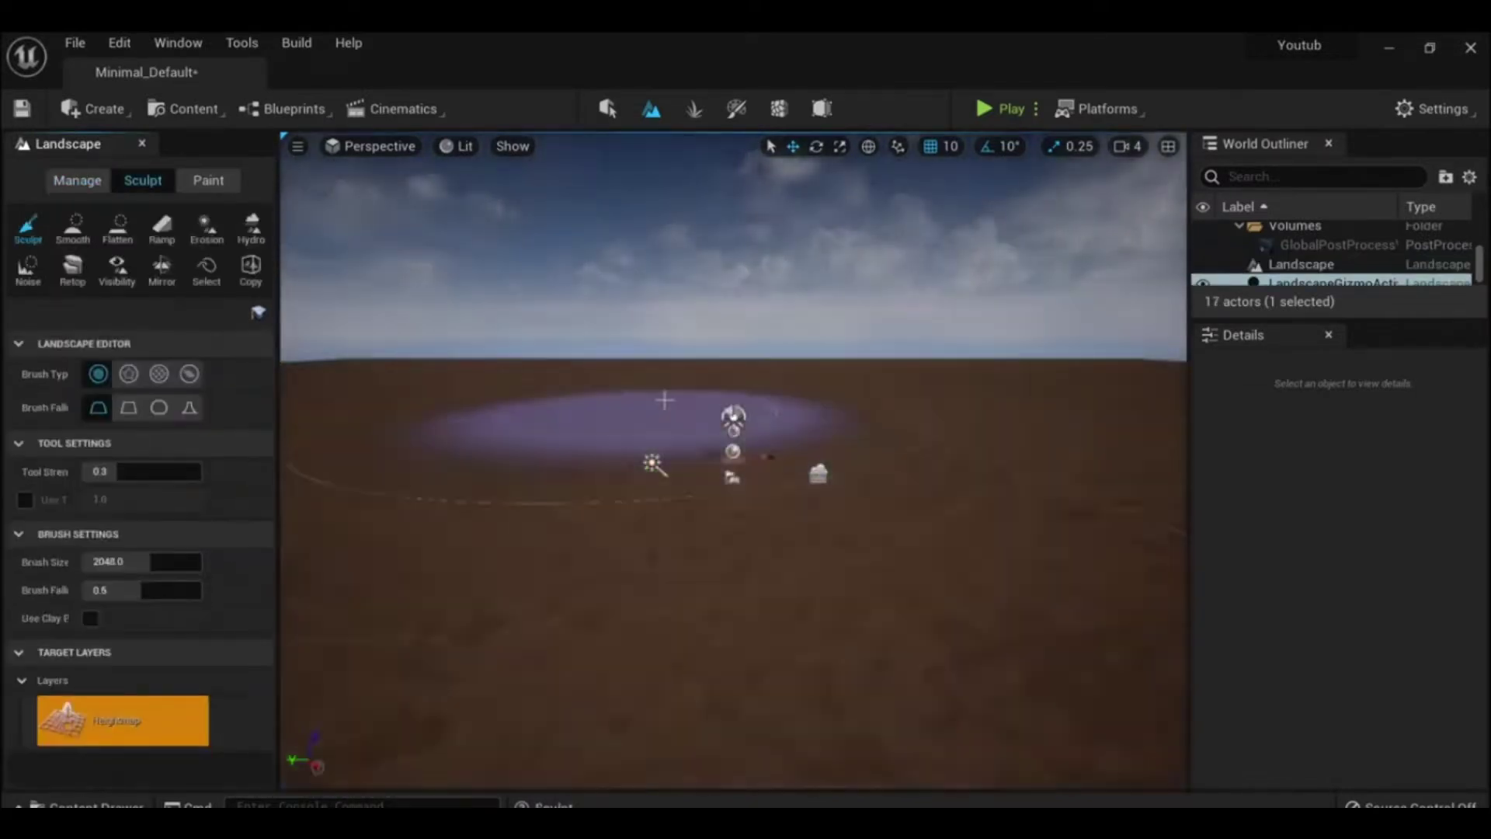
Step: Undo the accidental sculpt stroke and return to Select mode
right_drag(466, 566, 497, 466)
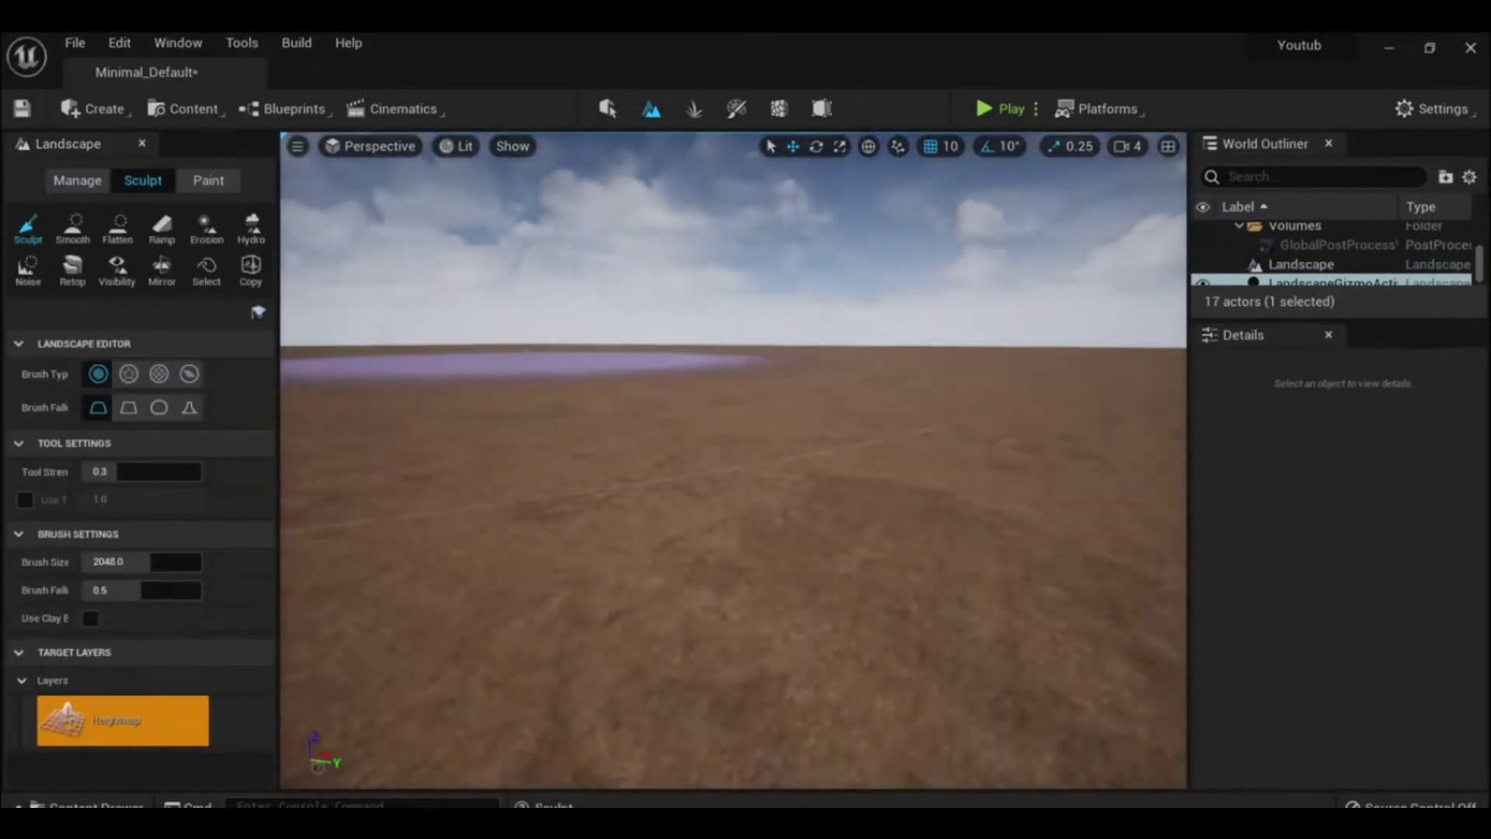
key(ctrl+z)
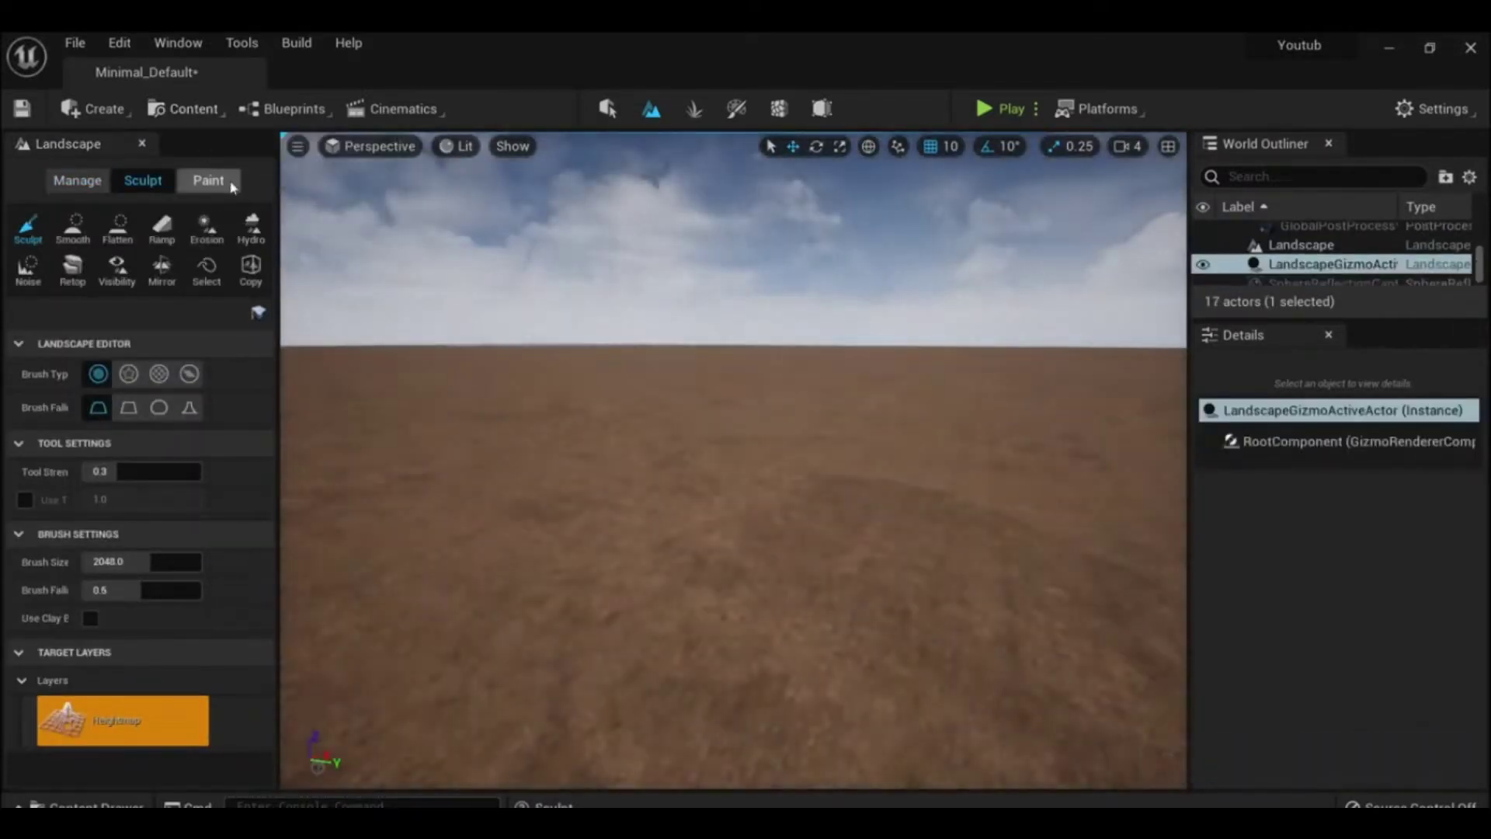
click(119, 43)
click(348, 398)
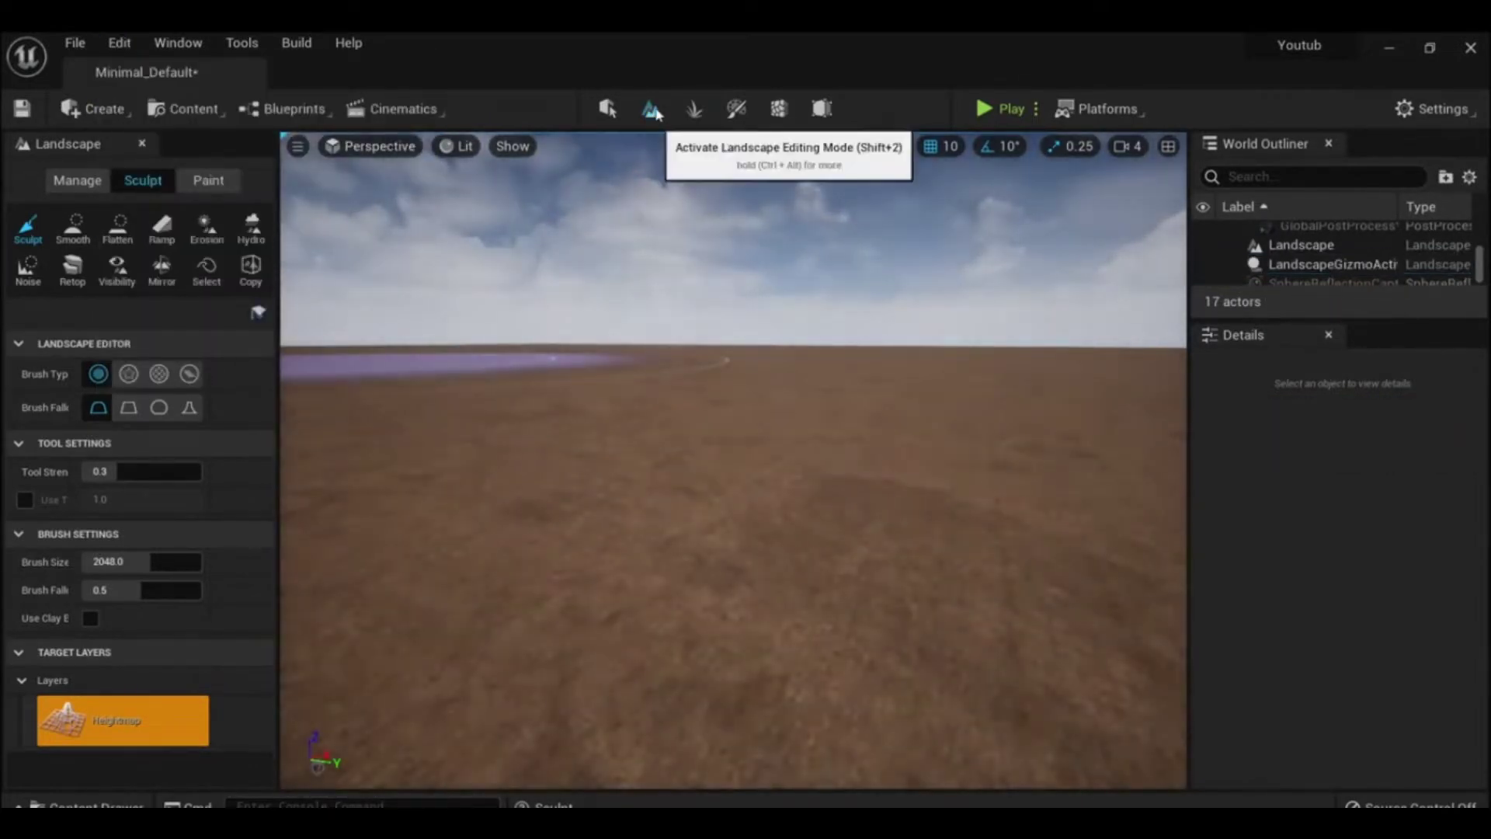
click(607, 108)
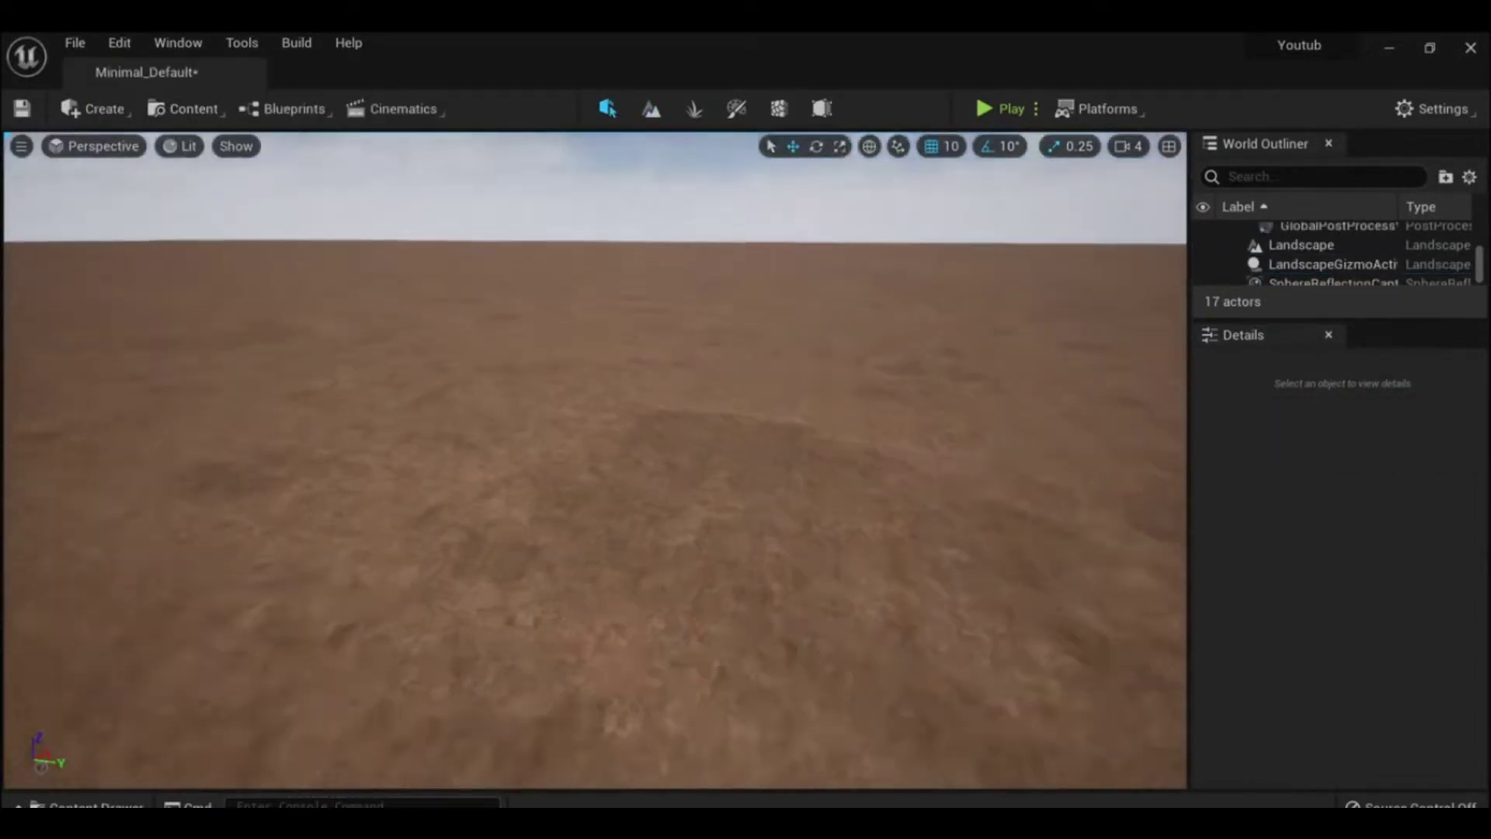
scroll(628, 399, down, 5)
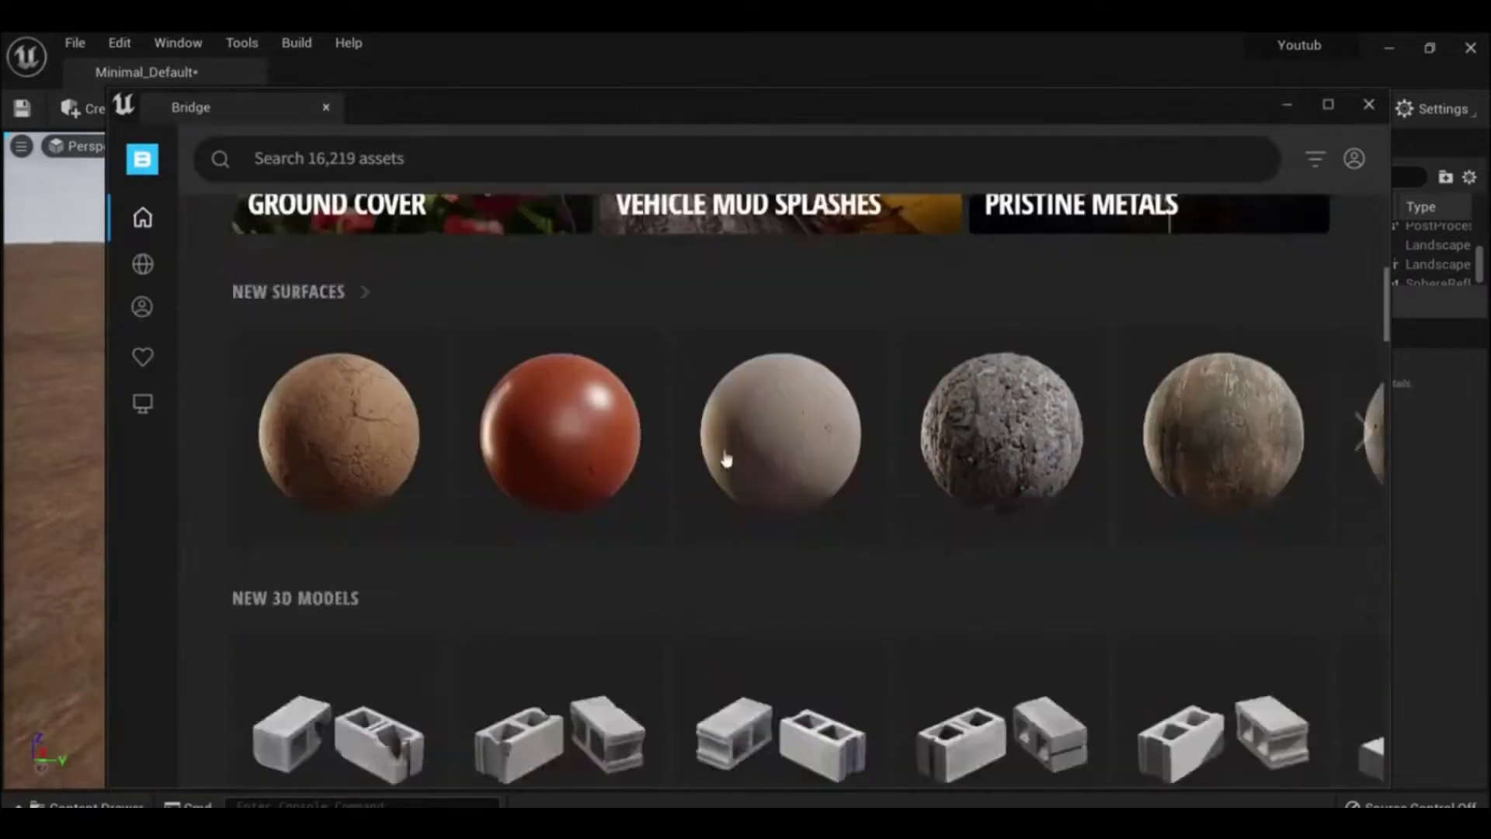
Step: Browse the 3D assets, Canyon_Sandstone_Rocky_Ground and Massive Canyon content folders
scroll(669, 457, up, 3)
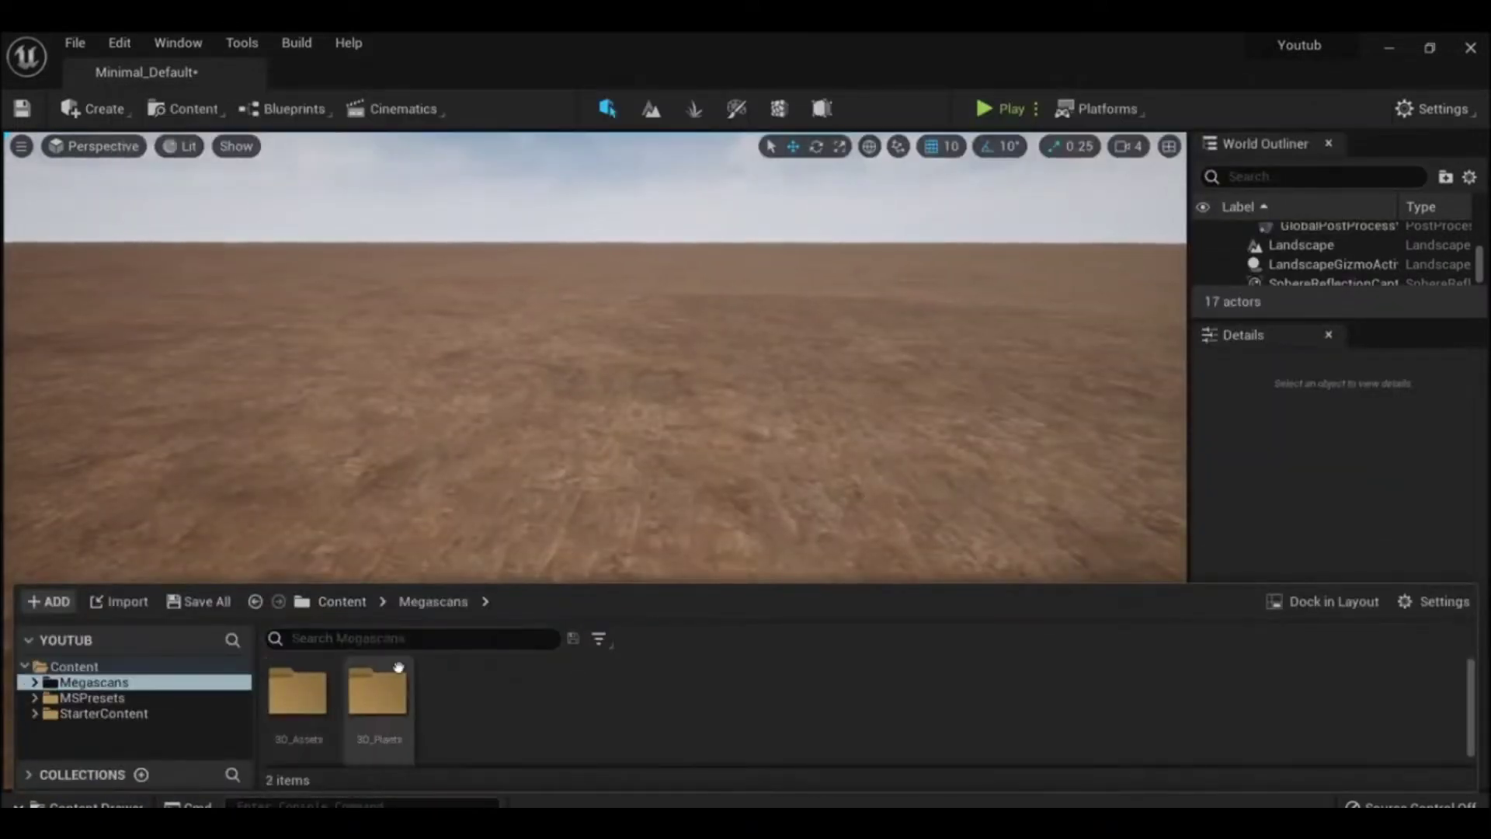
double_click(298, 691)
double_click(298, 691)
click(533, 601)
click(147, 738)
Step: Open Quixel Bridge and show the locally downloaded 3D assets
click(184, 109)
click(243, 326)
scroll(404, 563, up, 1)
mouse_move(143, 216)
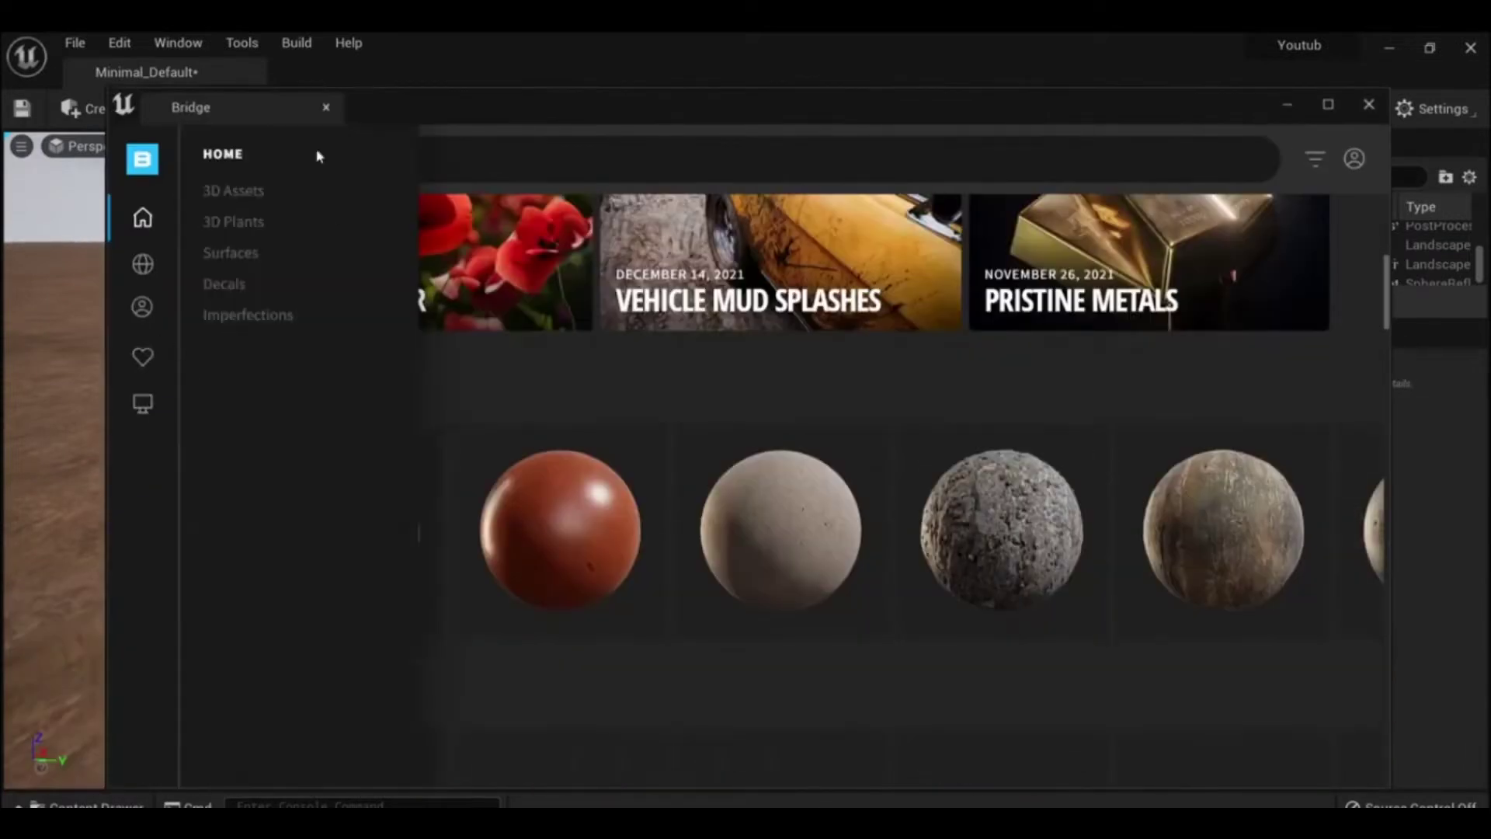
click(279, 222)
Step: Drag the Gigantic Canyon Sandstone Hoodoo from Bridge onto the landscape
click(1231, 299)
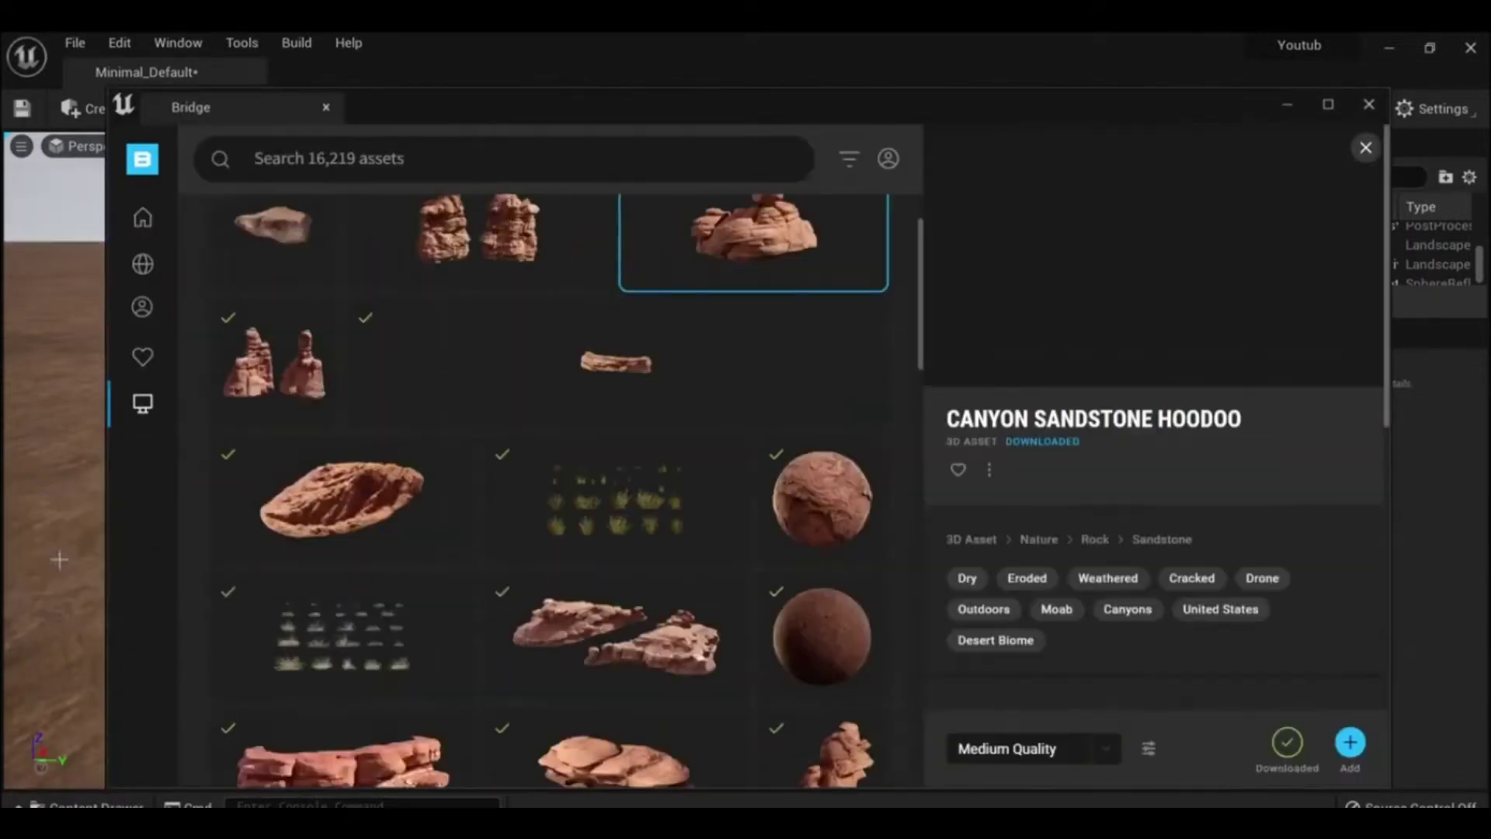
scroll(633, 549, down, 2)
click(632, 549)
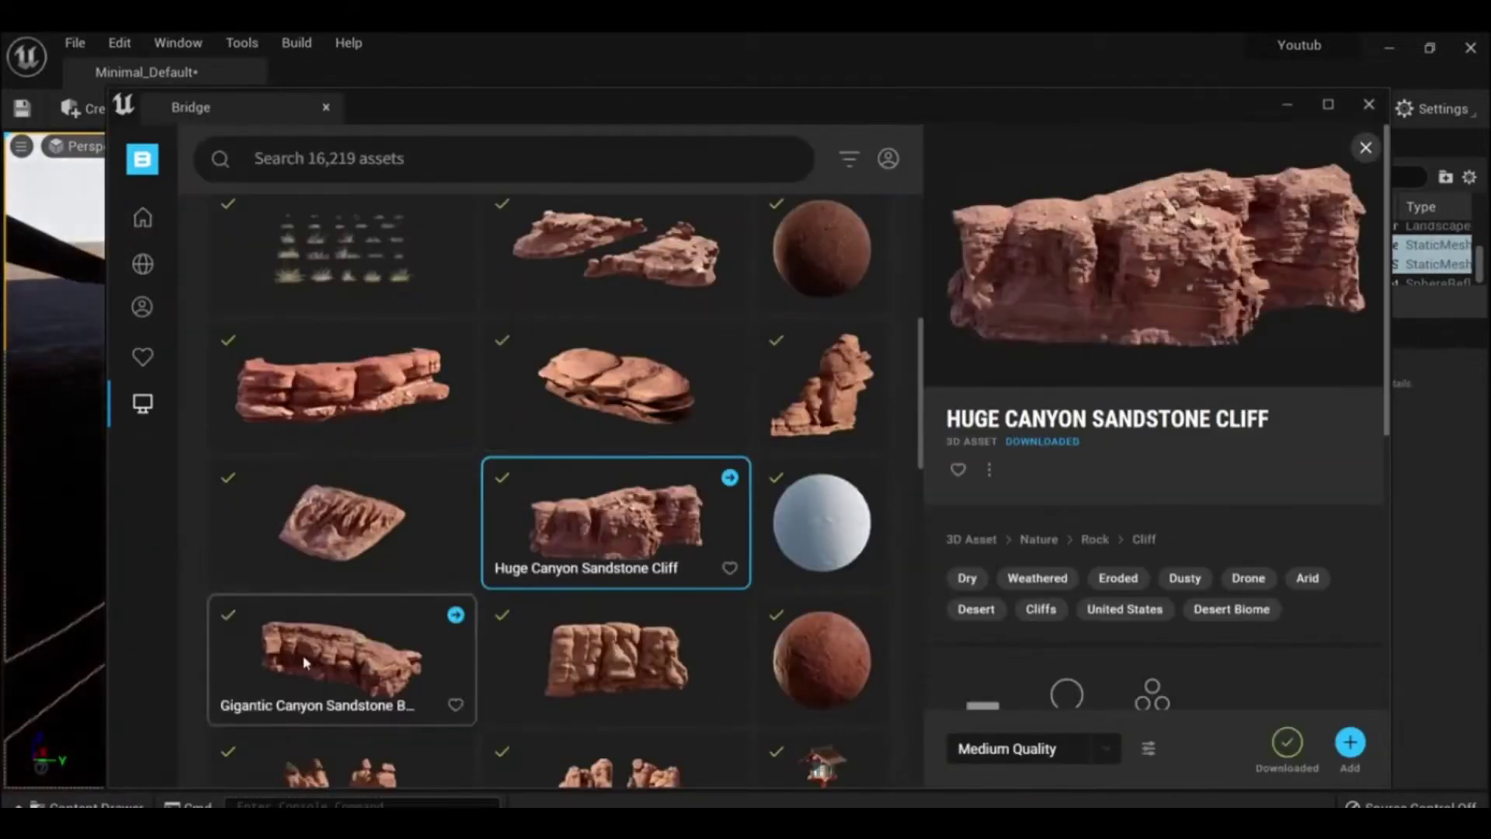
scroll(587, 534, down, 4)
click(342, 447)
drag(341, 446, 612, 291)
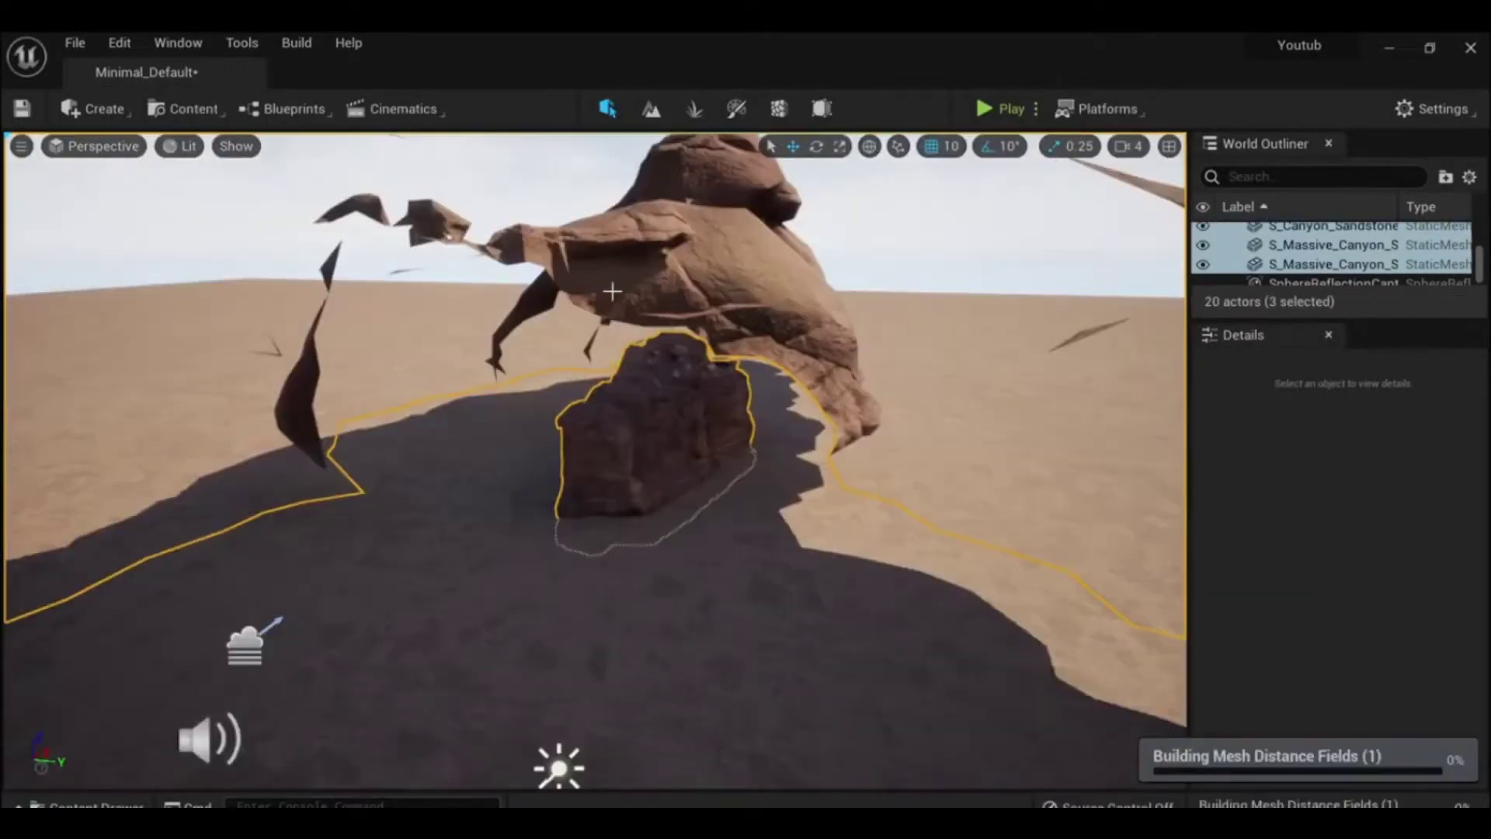
Step: Frame the Massive Canyon Hoodoo and shift the small cliff rock sideways
click(611, 291)
key(f)
scroll(612, 291, down, 3)
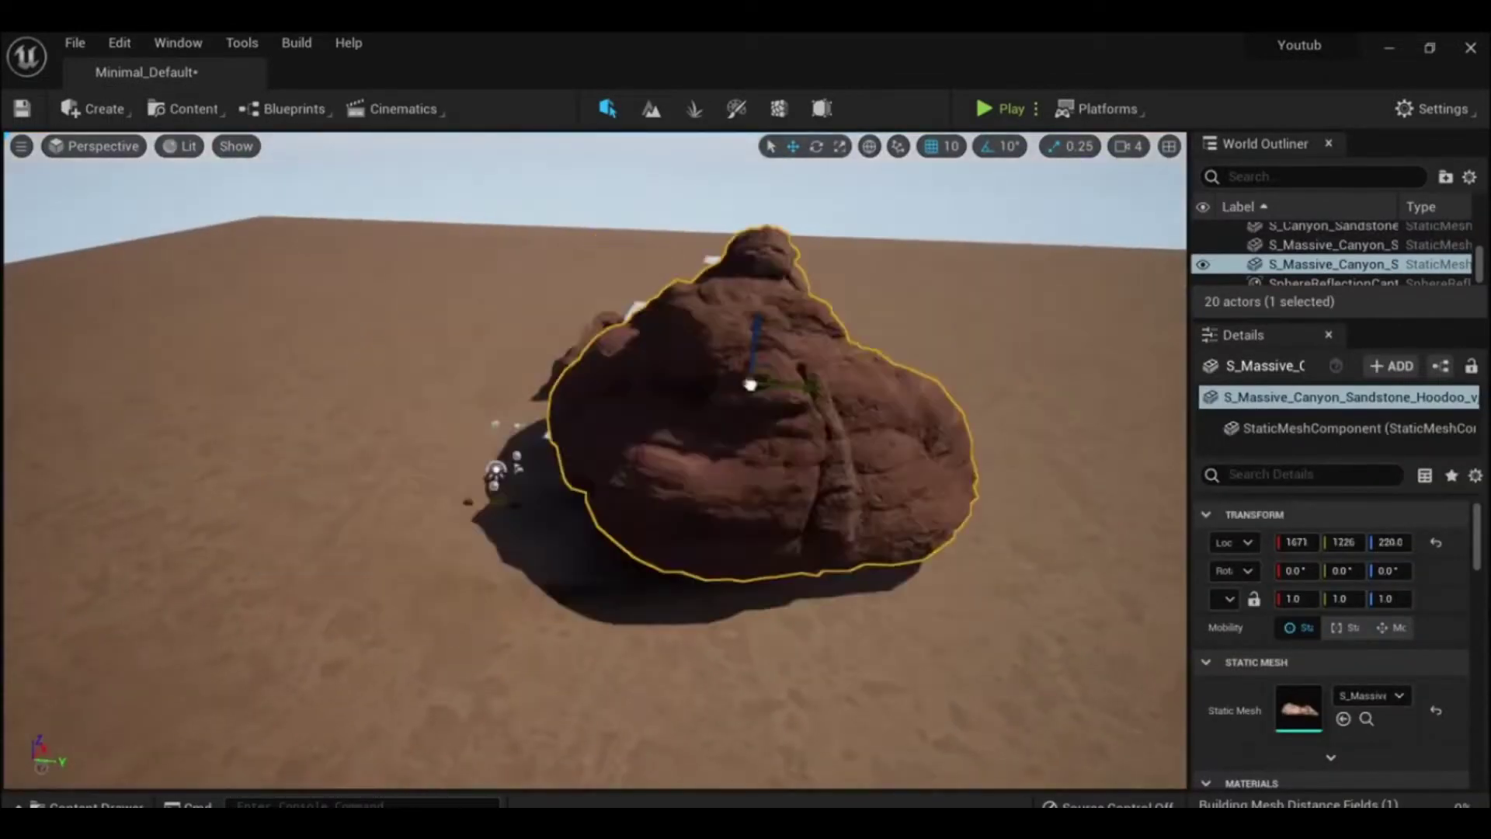
scroll(745, 385, down, 2)
click(594, 358)
drag(643, 374, 550, 379)
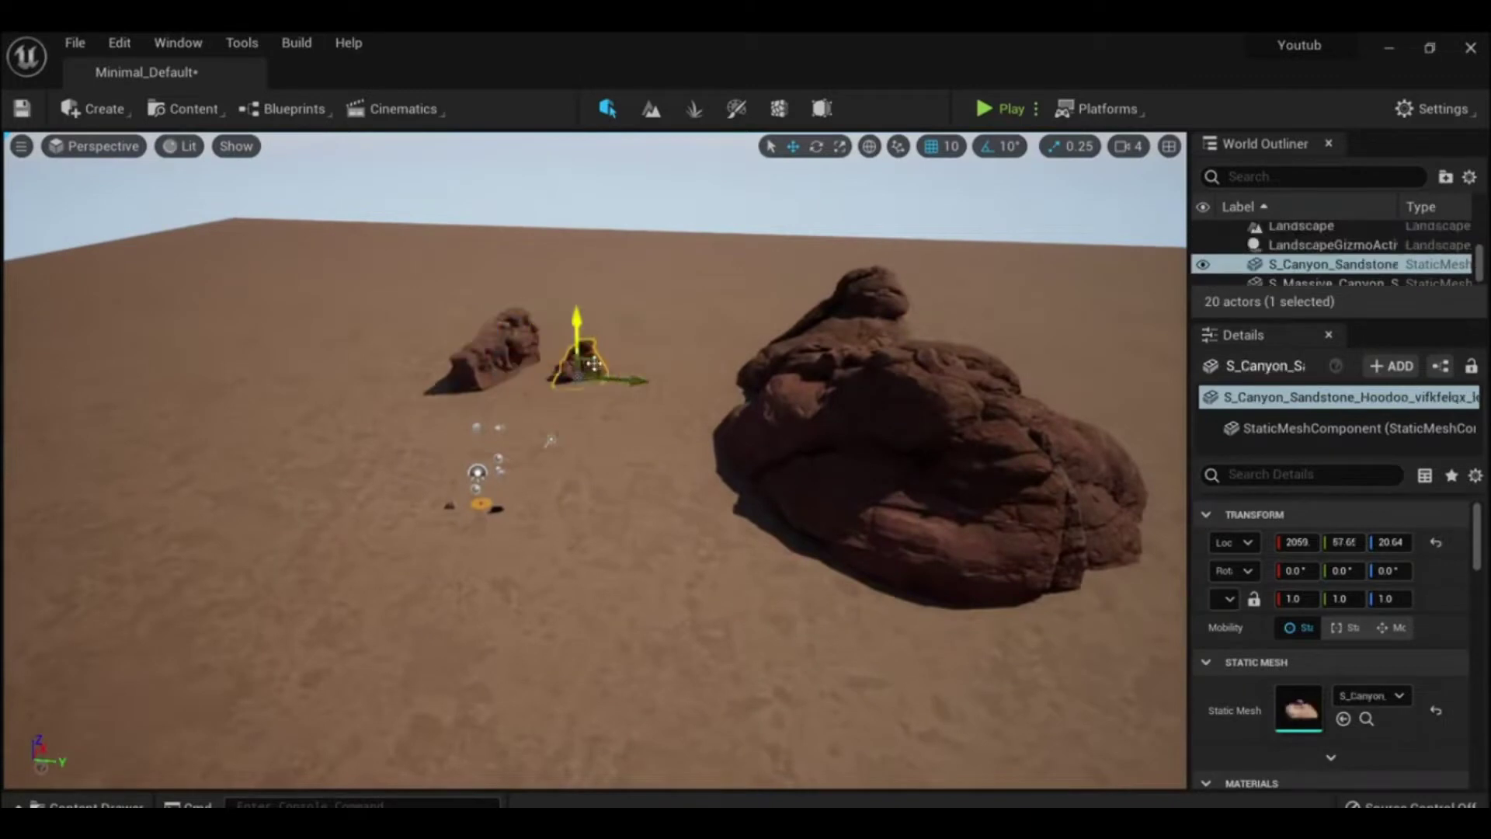
Step: Alt-drag hoodoo copies into the left foreground and right side of the landscape
alt+drag(824, 436, 233, 357)
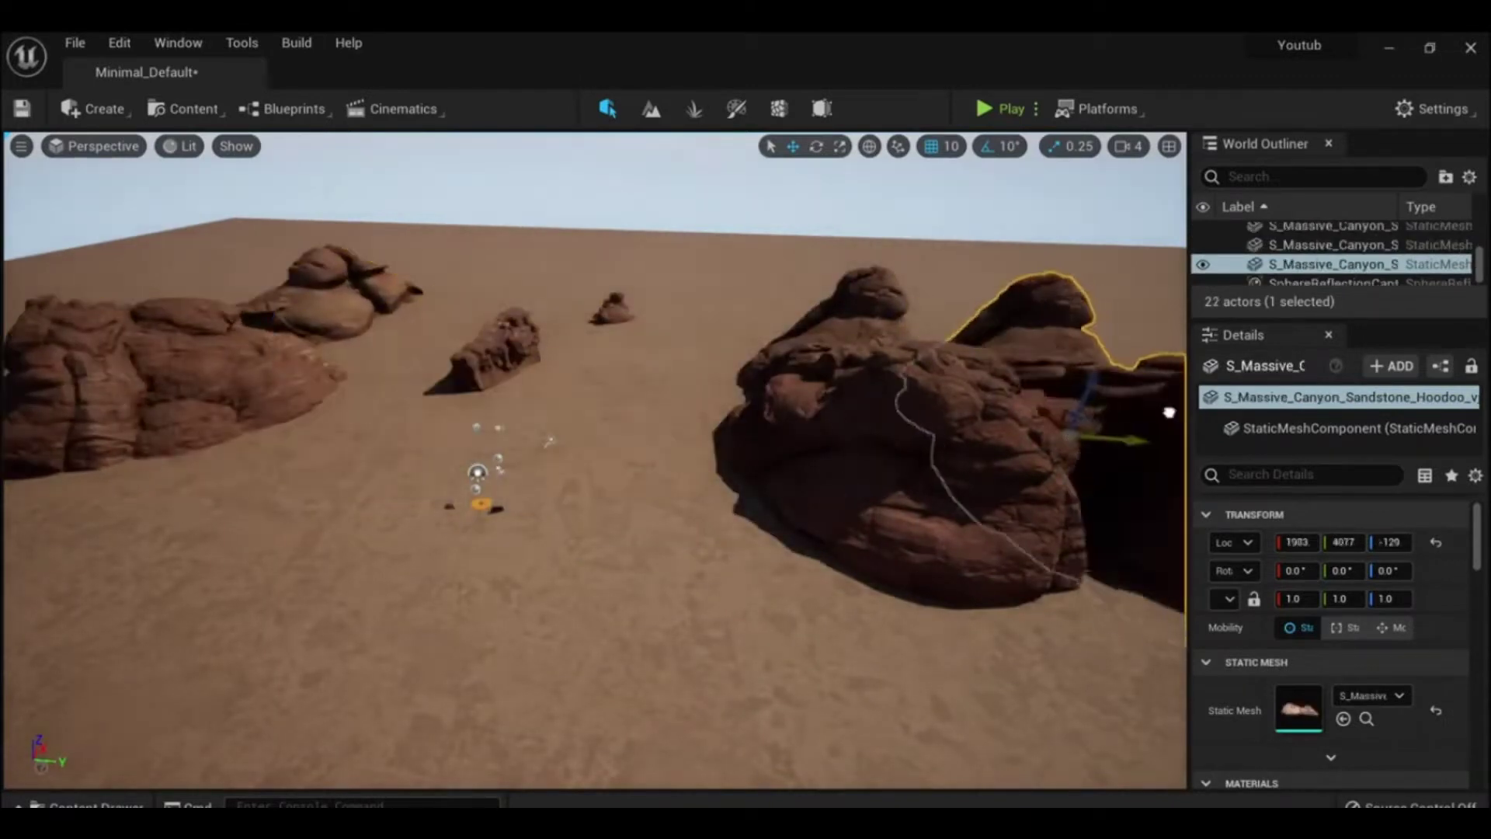
alt+drag(778, 534, 845, 542)
scroll(845, 541, down, 2)
click(511, 380)
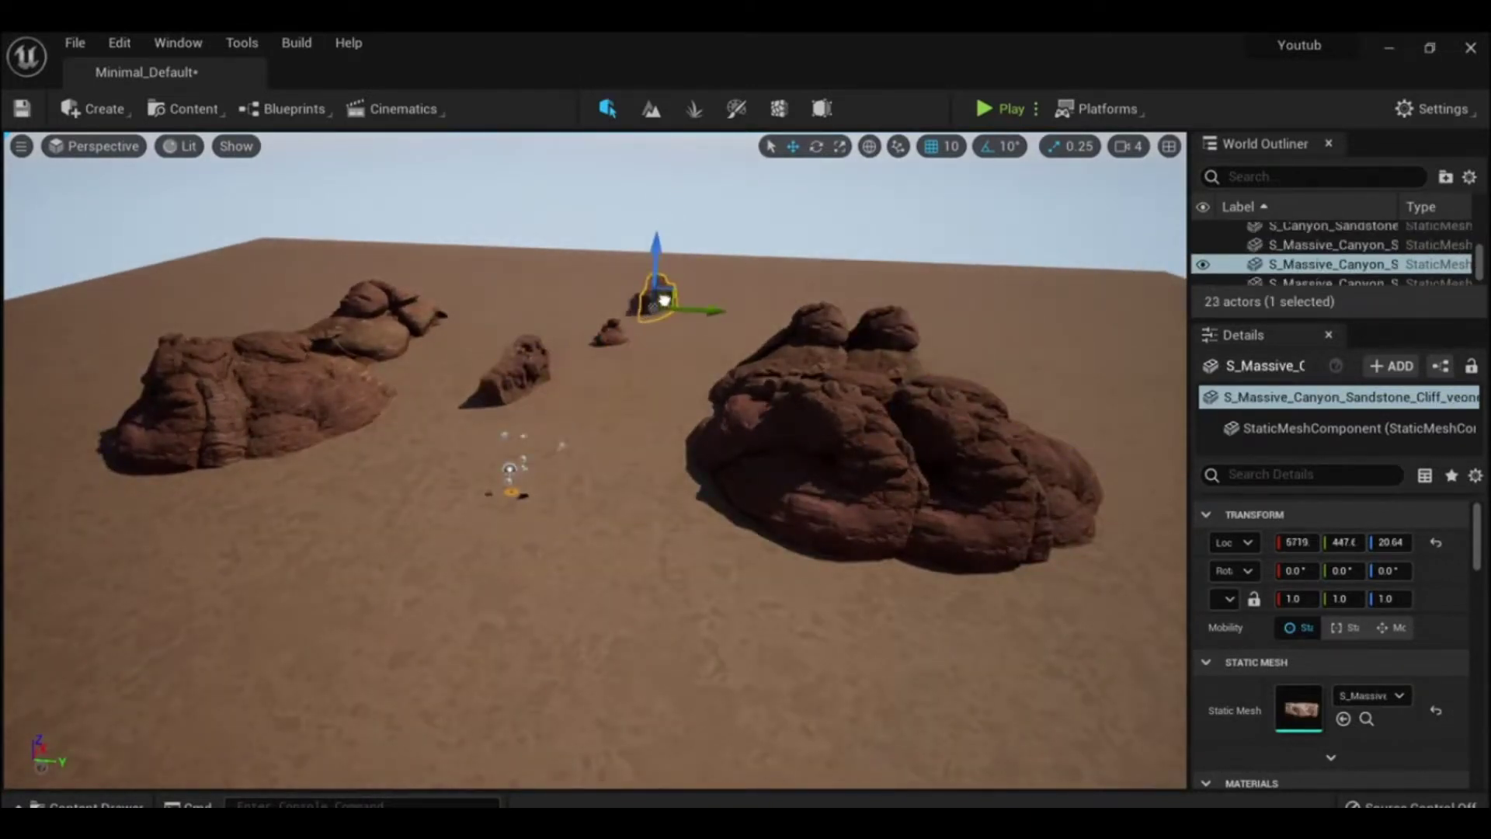
drag(875, 404, 333, 703)
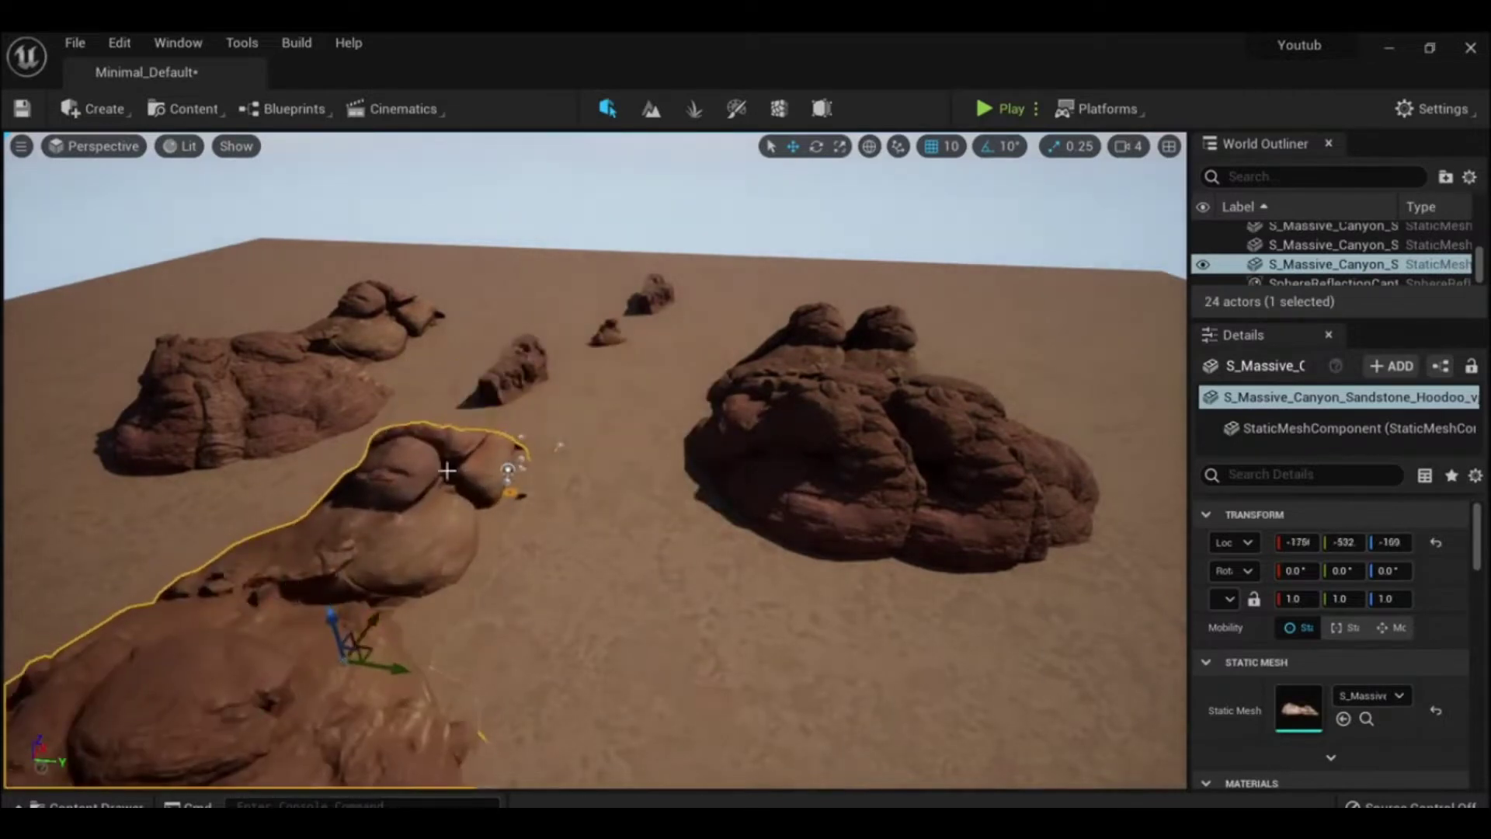
drag(423, 542, 691, 604)
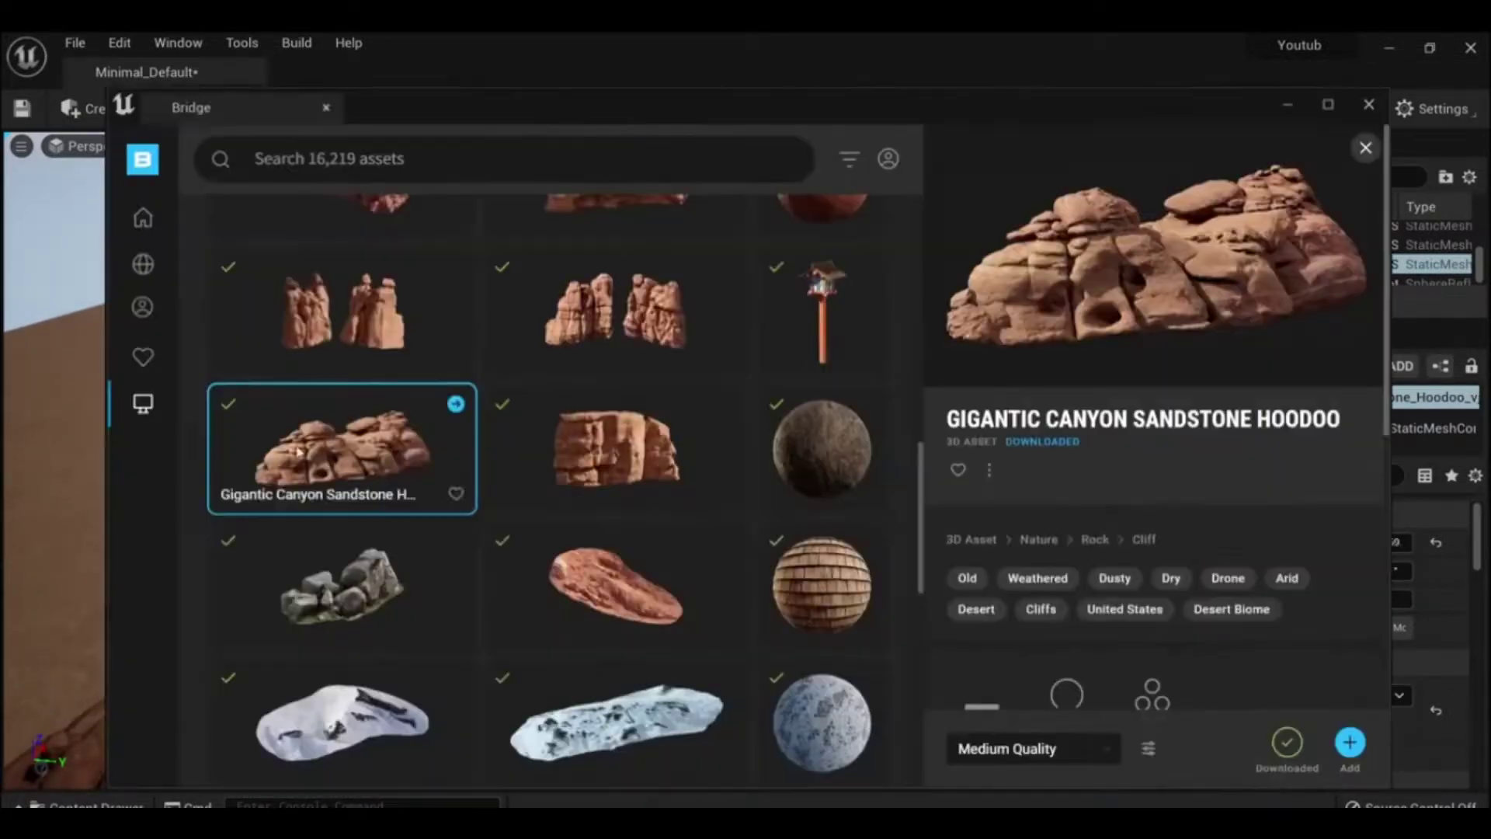
Step: Pick the Canyon Sandstone Boulder asset, save the map, and place the rock in the level
click(591, 497)
scroll(642, 525, up, 3)
scroll(641, 525, up, 3)
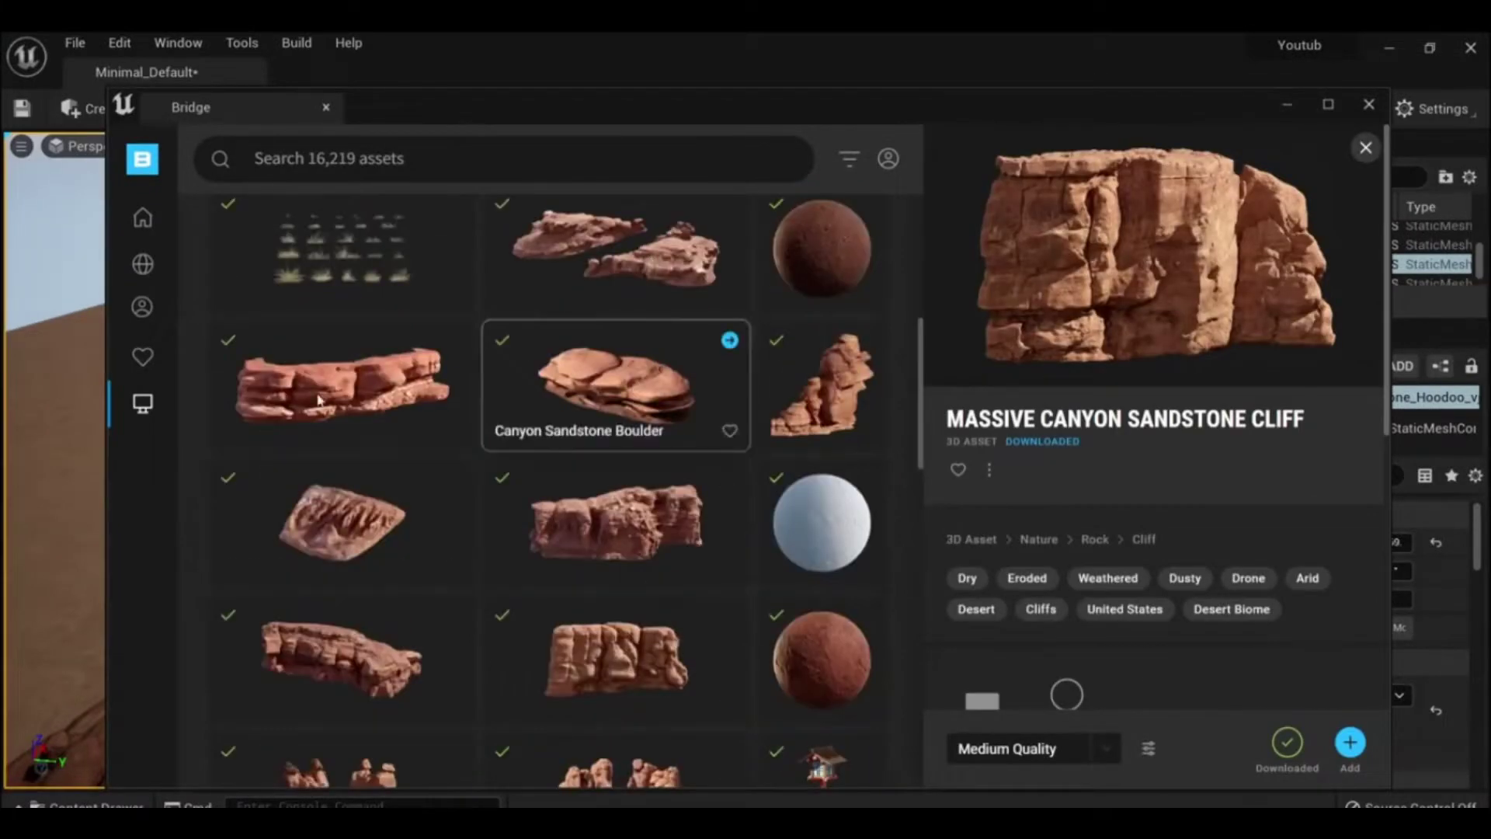
click(616, 383)
key(ctrl+s)
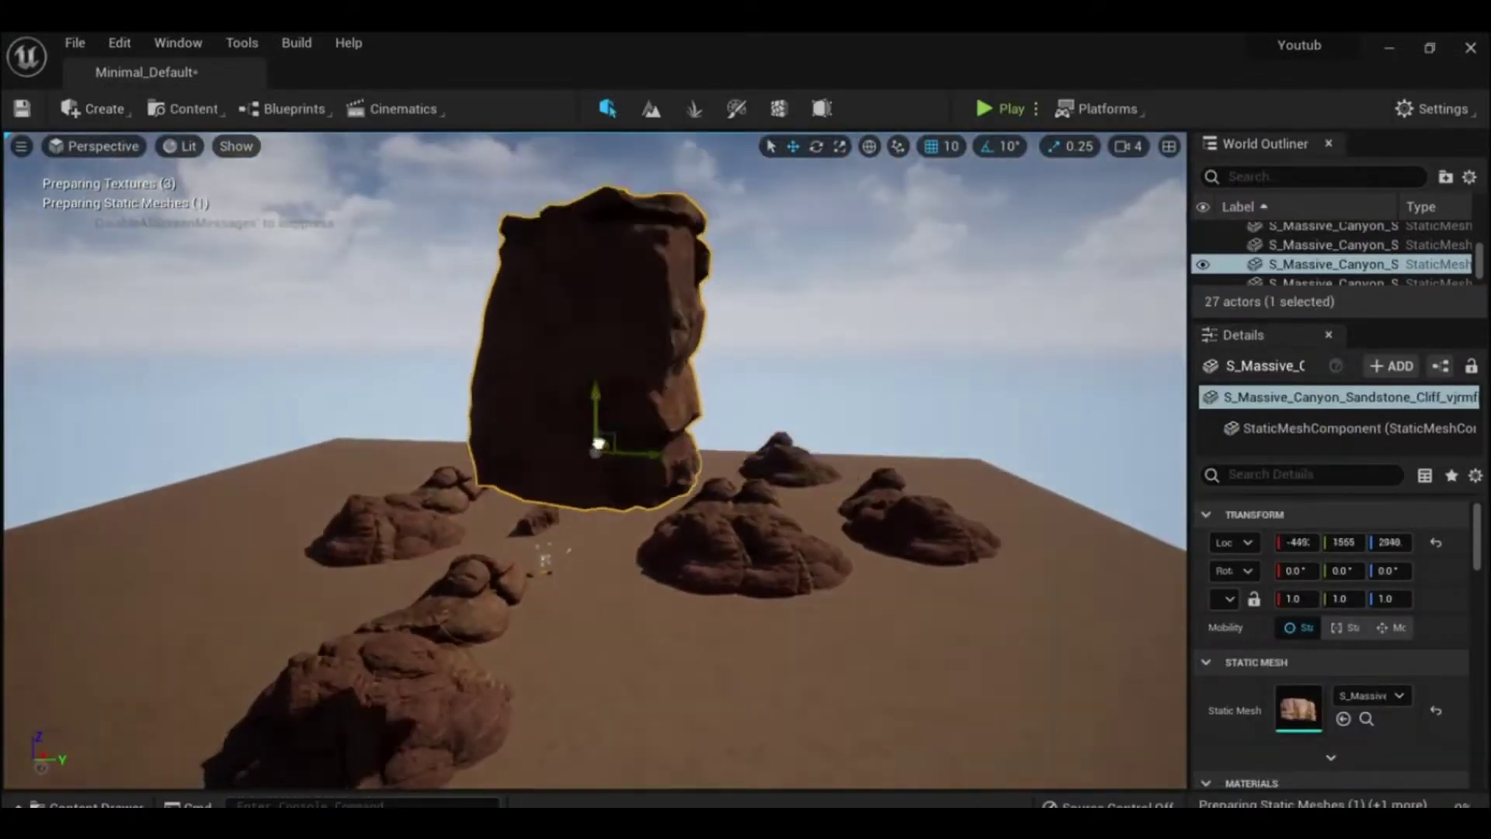
mouse_move(462, 326)
mouse_down()
mouse_move(869, 608)
mouse_move(802, 573)
mouse_up()
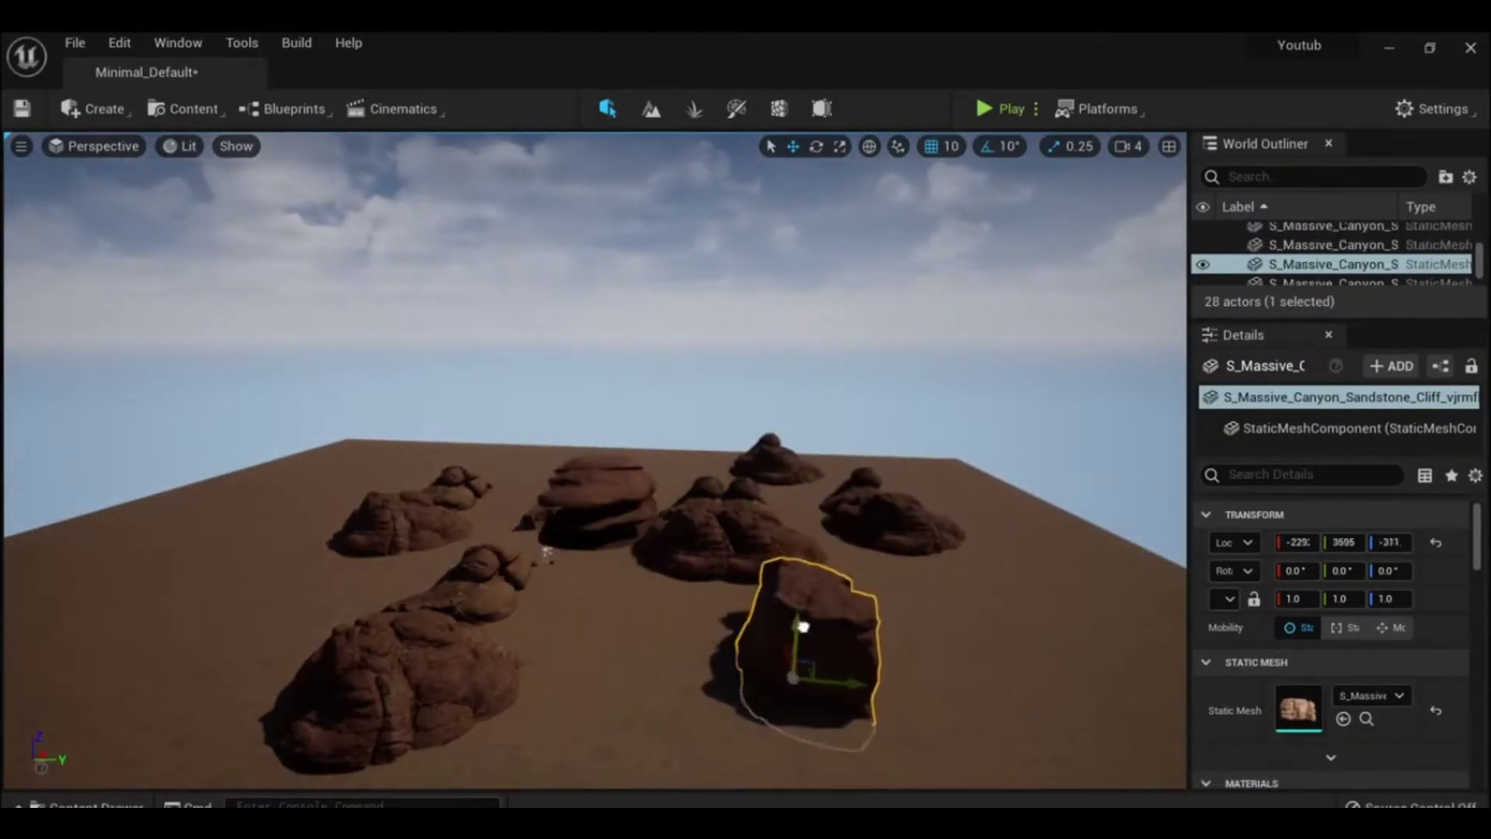
Step: Focus on the sandstone boulder, frame the whole landscape, then select two canyon rocks
click(592, 710)
key(f)
alt+drag(660, 497, 660, 517)
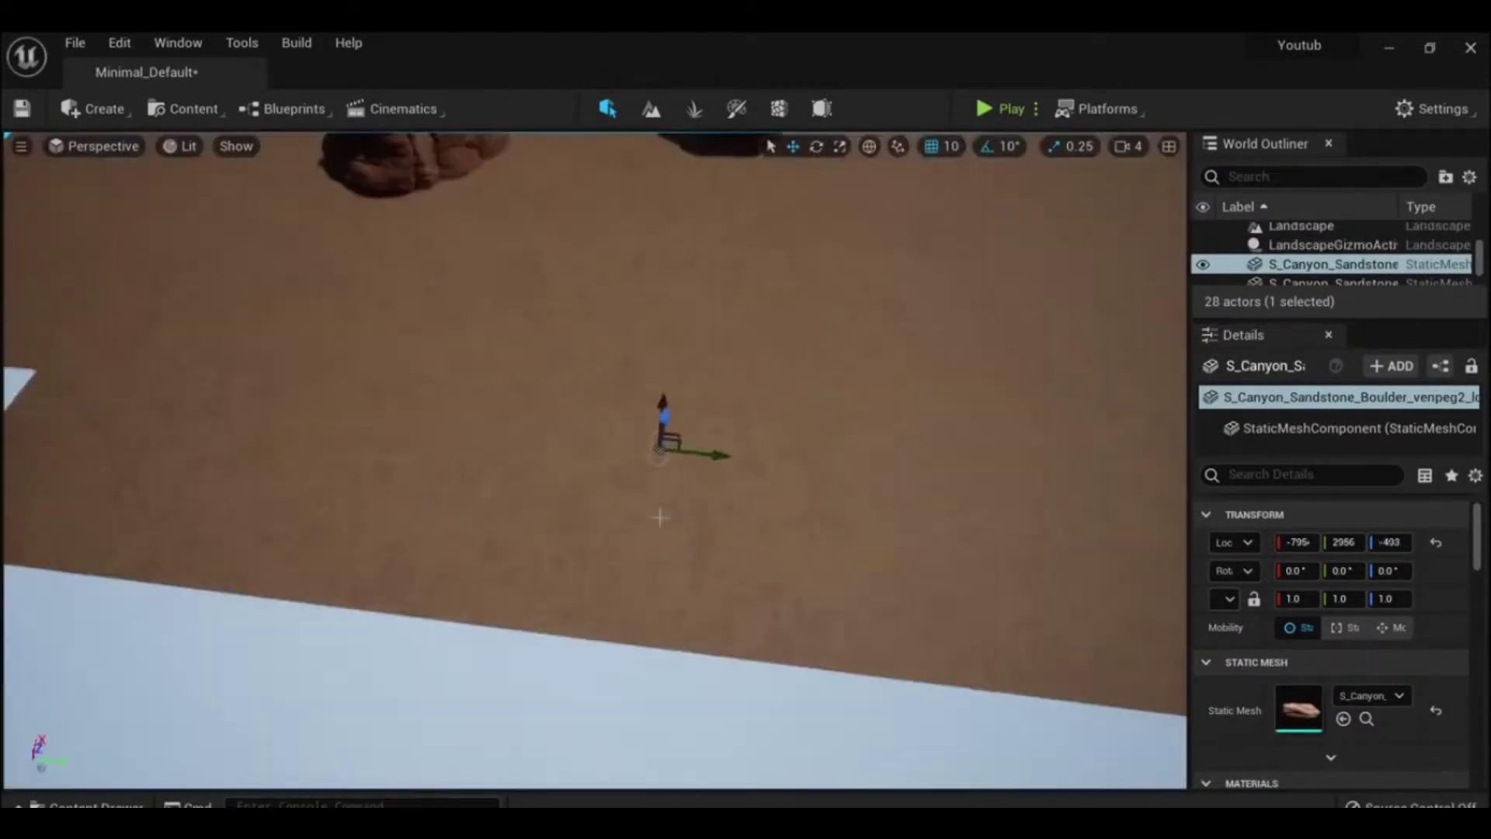
click(649, 314)
key(f)
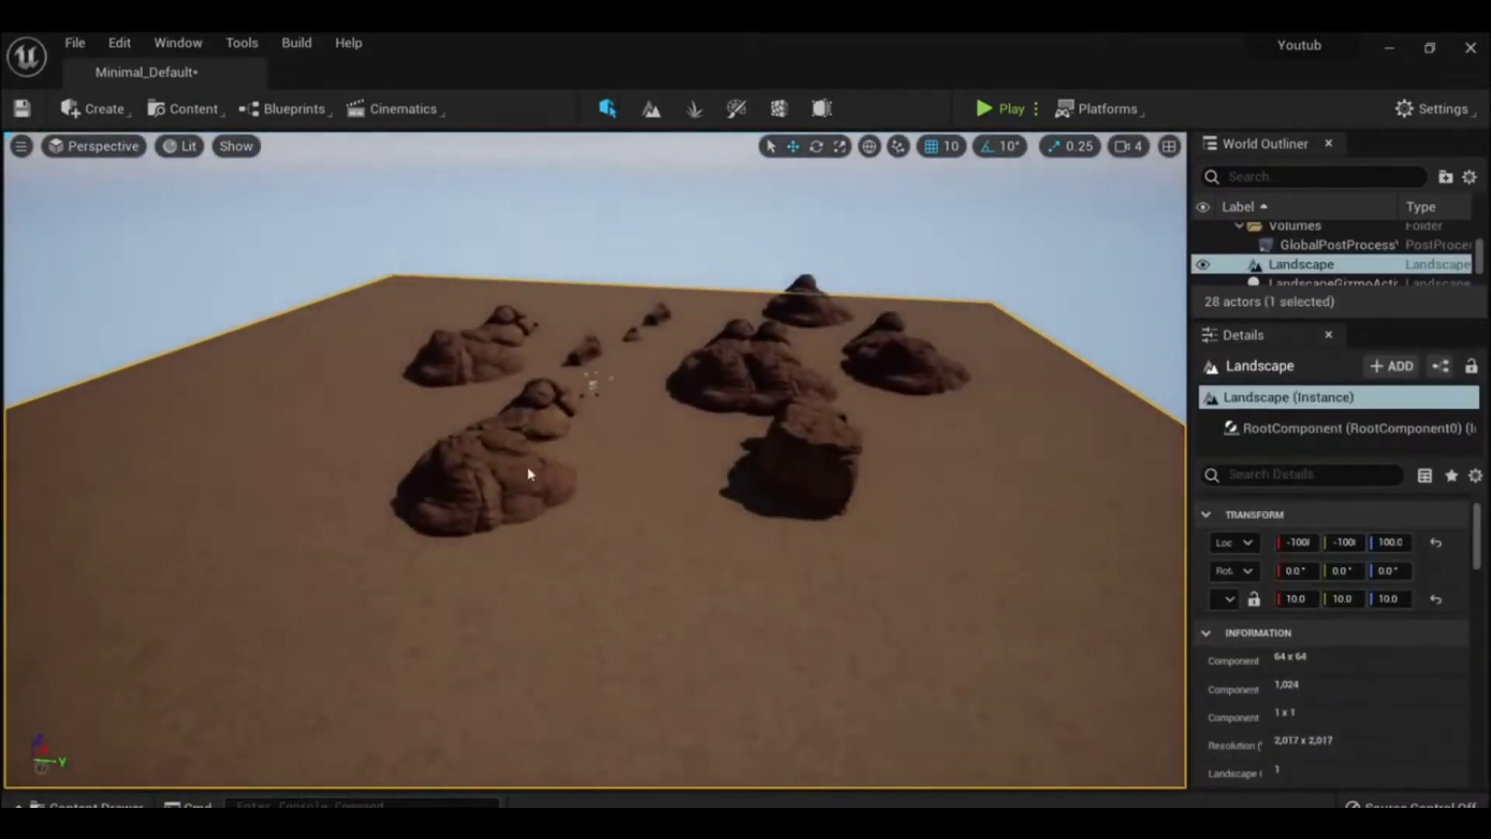
click(533, 472)
ctrl+click(733, 365)
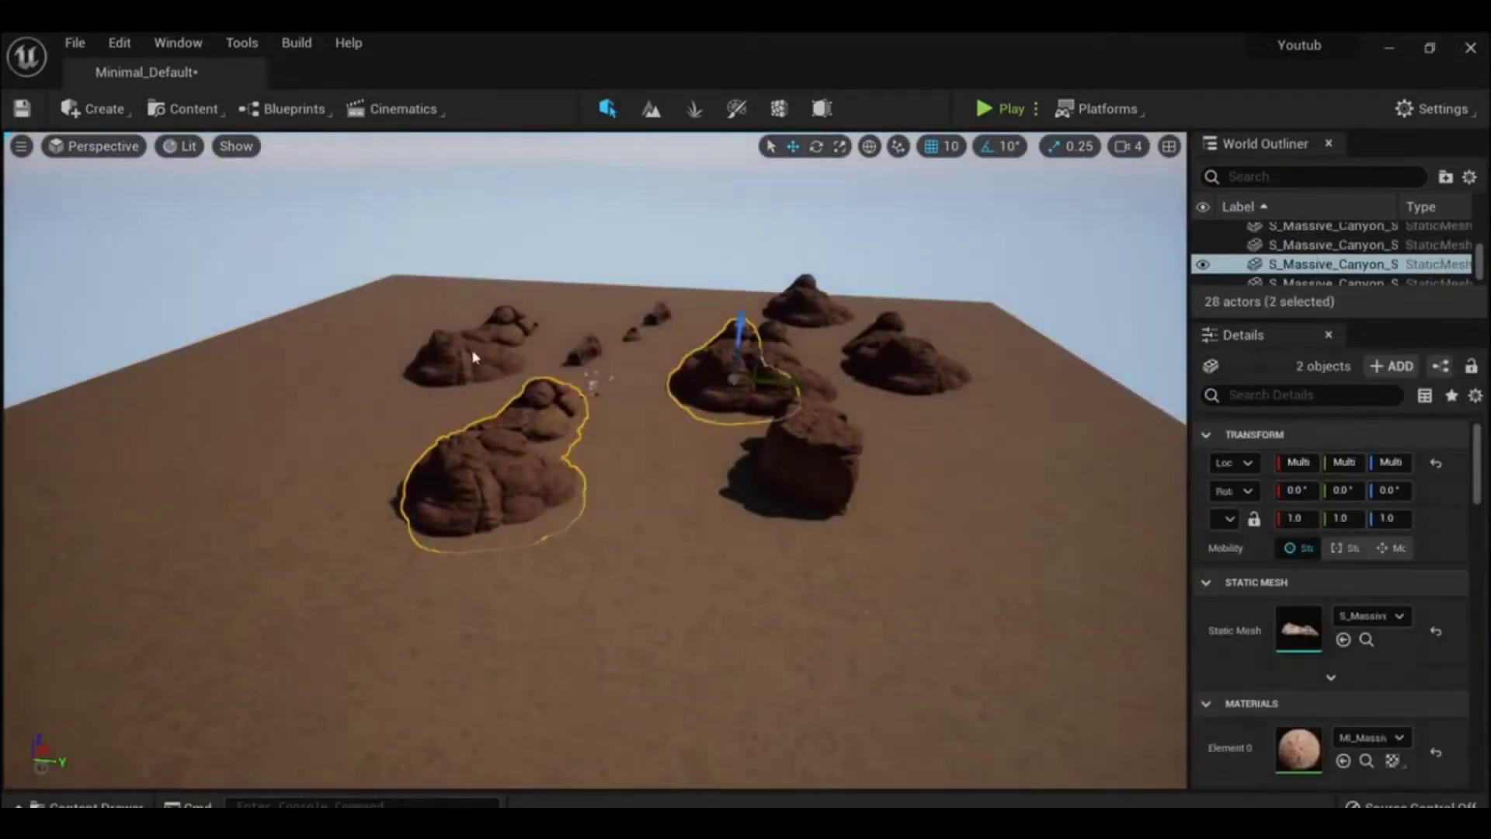
Step: Duplicate the selected rocks via Edit > Duplicate, spread the copies, and Alt-drag another hoodoo
right_click(543, 435)
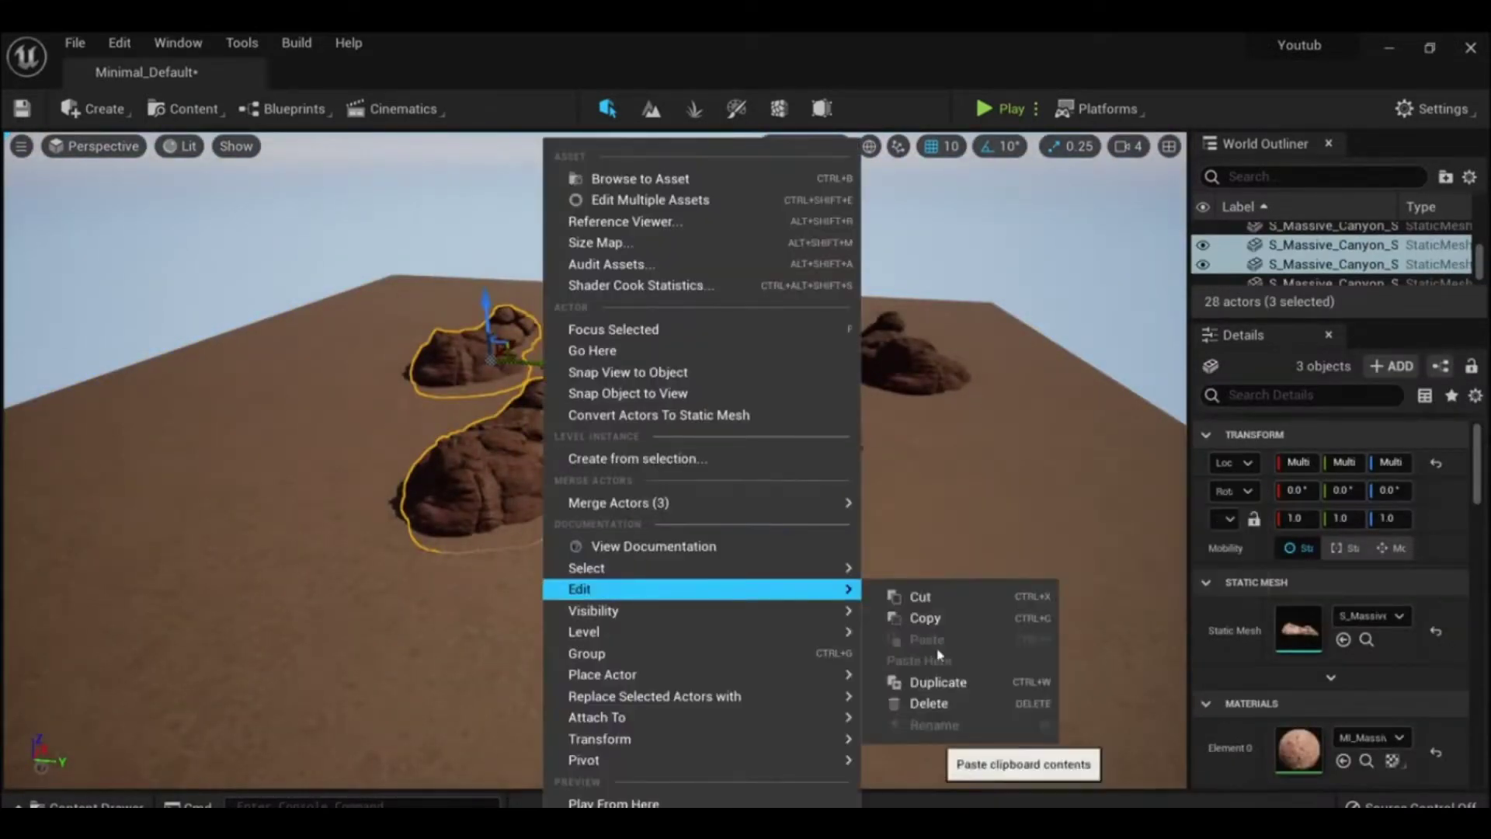
click(924, 679)
alt+drag(532, 453, 575, 621)
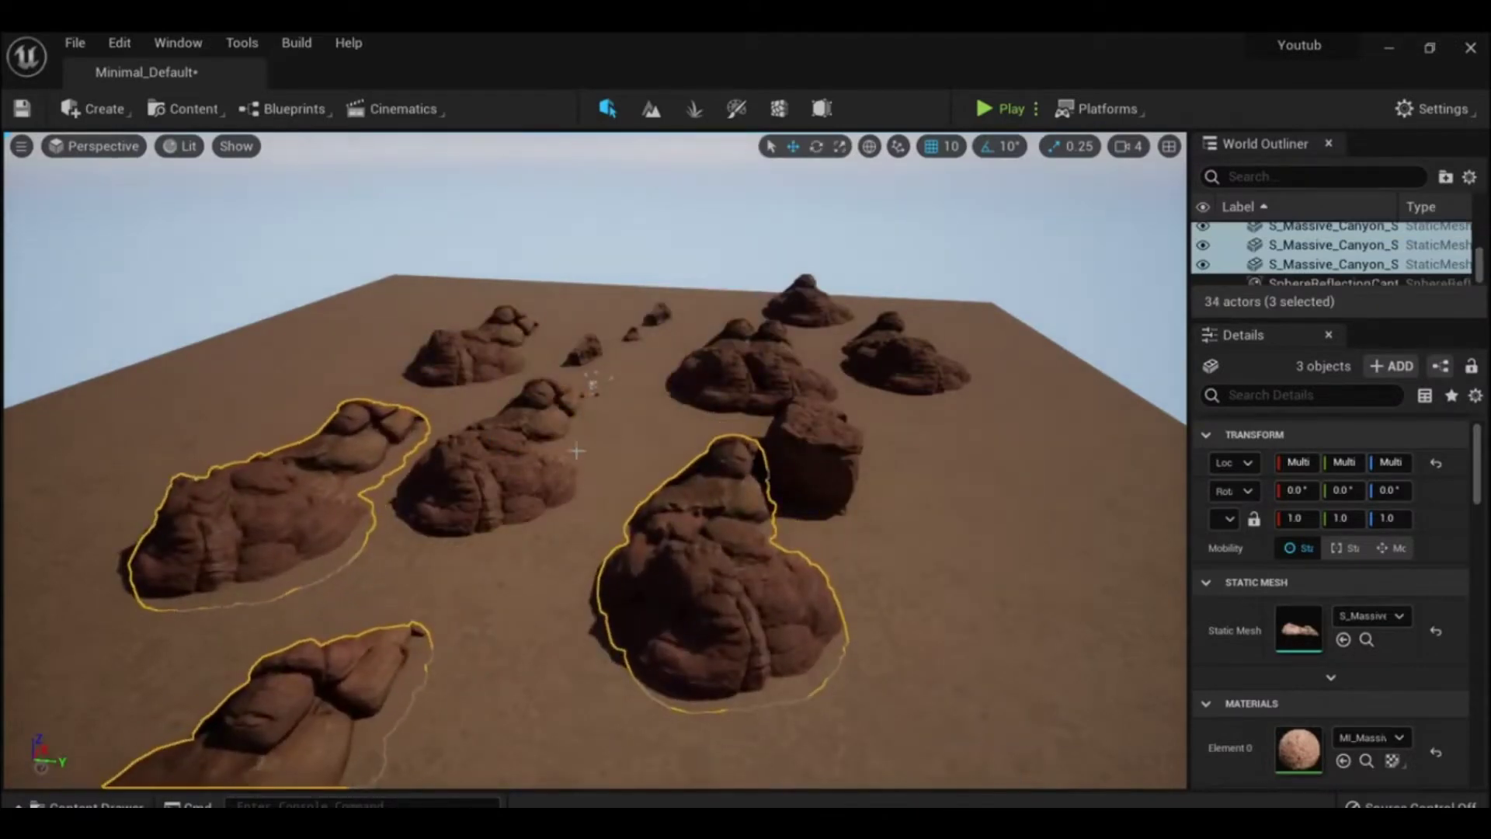
right_drag(574, 621, 575, 699)
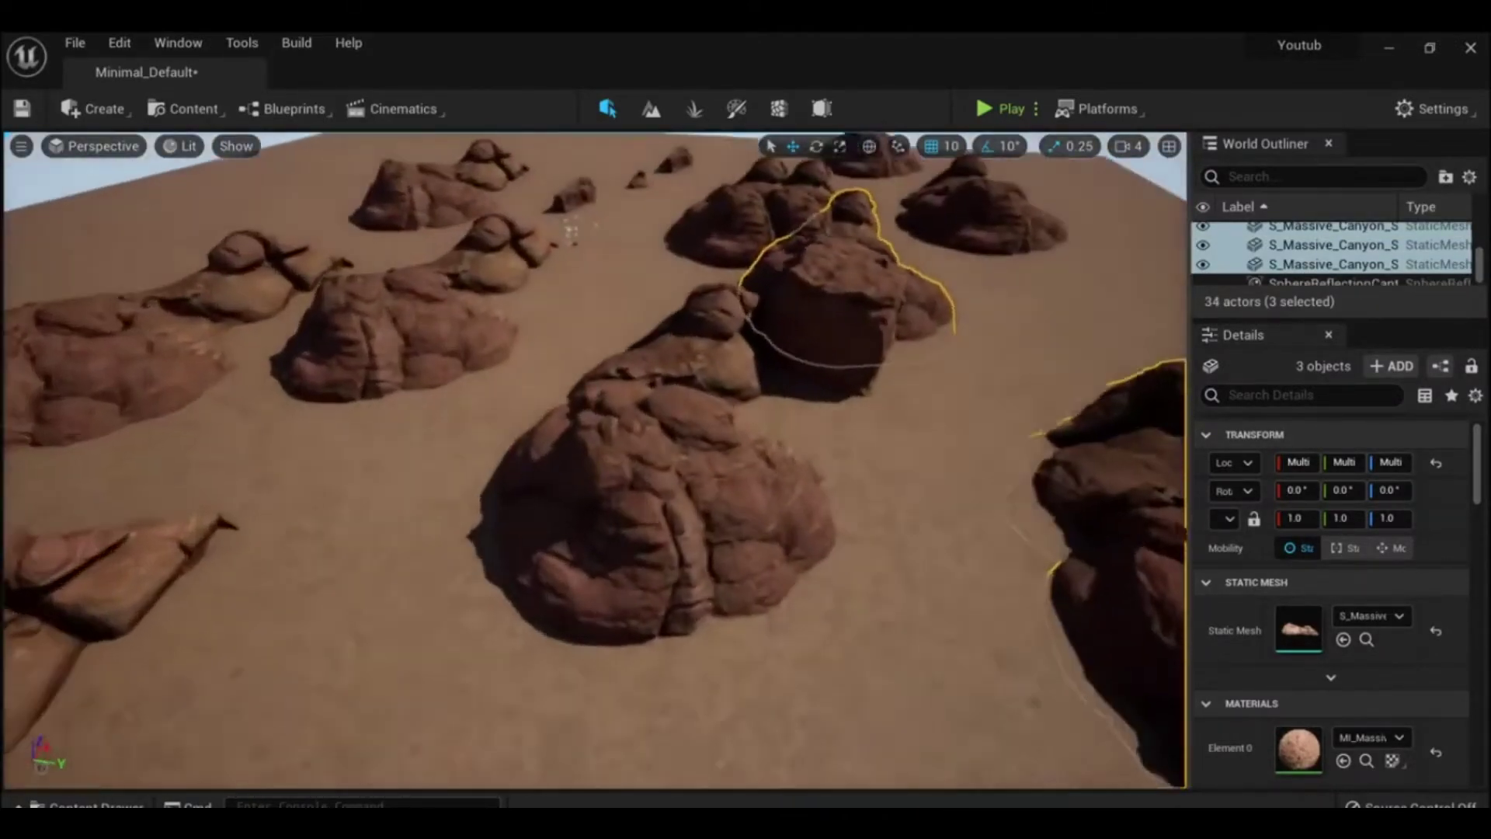
right_drag(574, 621, 552, 332)
click(553, 333)
alt+drag(553, 373, 600, 427)
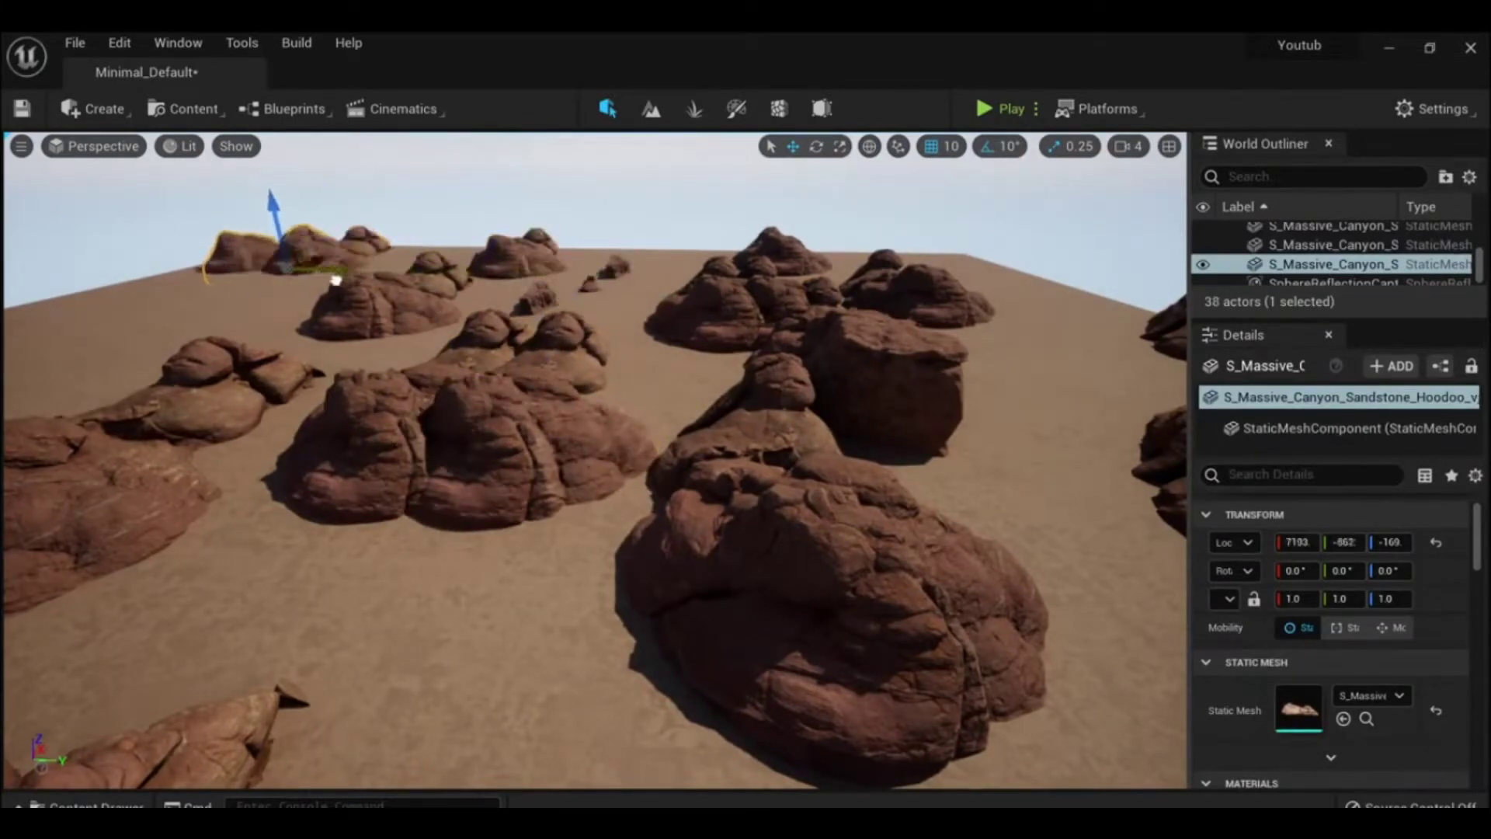
mouse_move(416, 461)
right_down()
mouse_move(415, 349)
mouse_move(482, 364)
right_up()
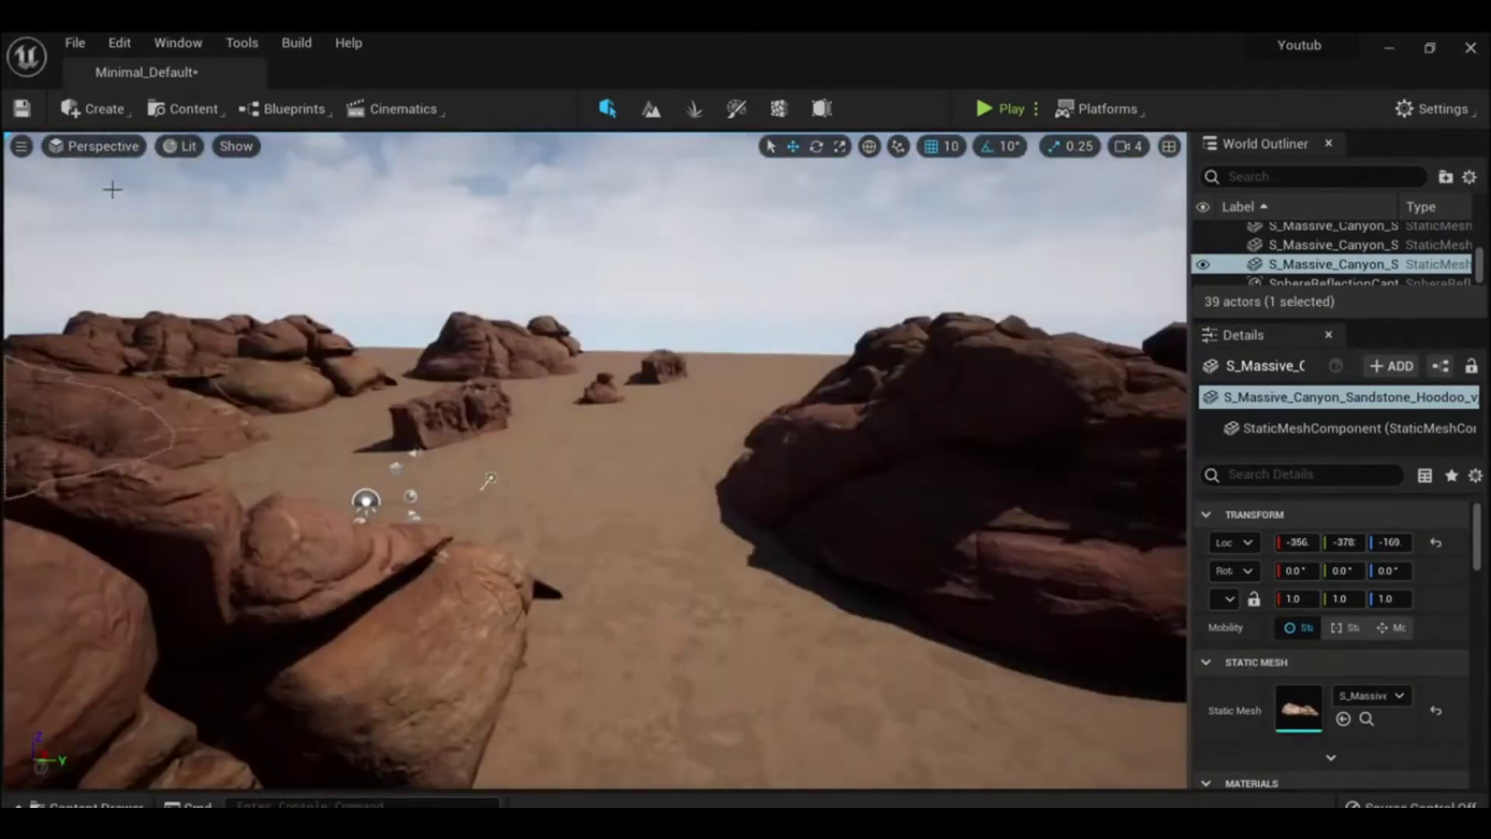
Step: Drag a cliff rock, a hoodoo and another sandstone rock from the Content Drawer into the canyon
click(78, 804)
drag(299, 703, 617, 470)
click(78, 804)
drag(300, 683, 334, 458)
click(147, 724)
mouse_move(466, 684)
mouse_down()
mouse_move(661, 418)
mouse_move(757, 381)
mouse_up()
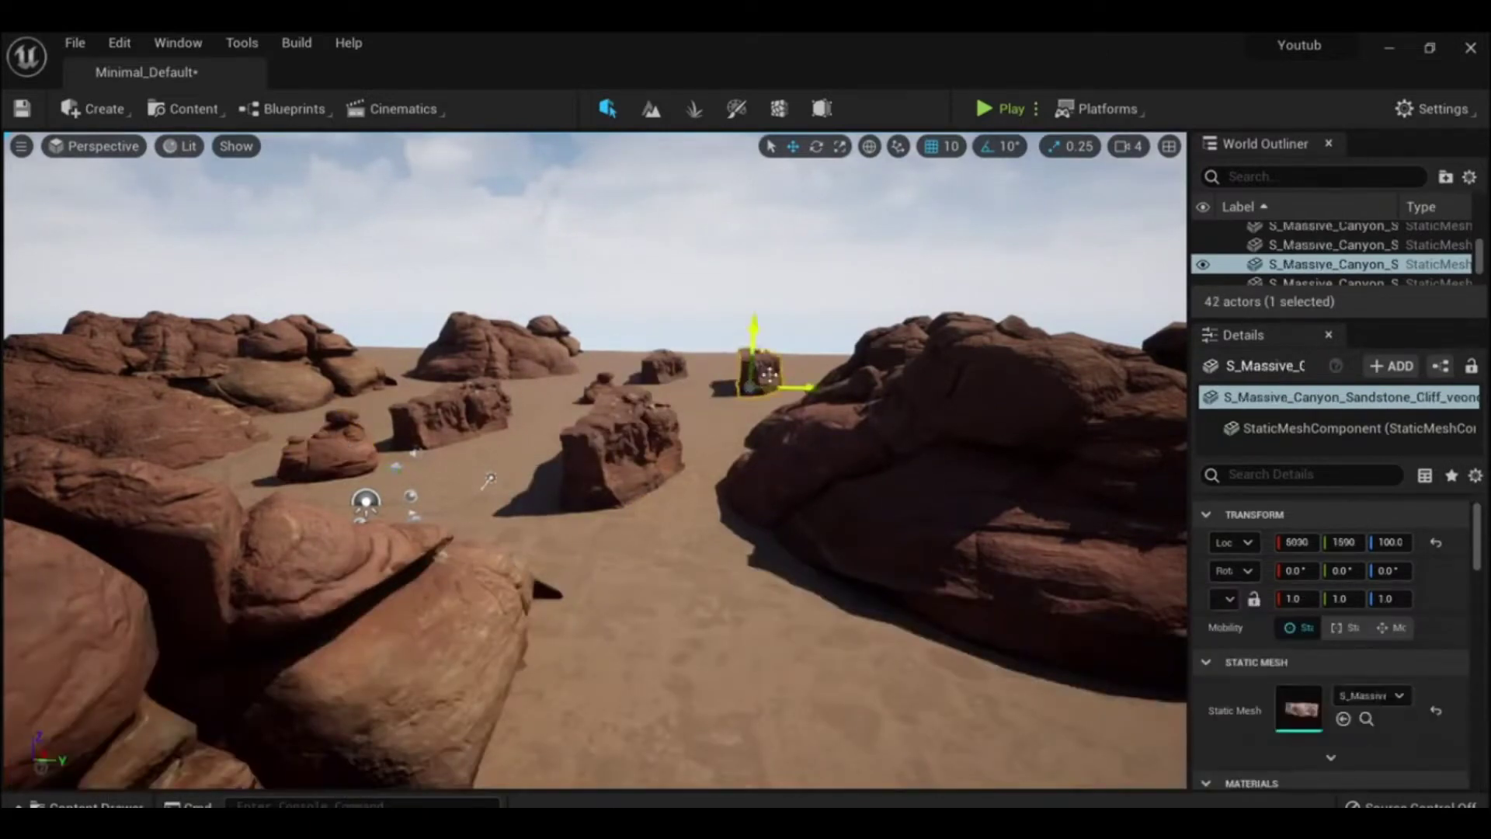
Step: Add more Massive Canyon Sandstone Cliff rocks and position them, one on the left side
right_drag(656, 480, 403, 326)
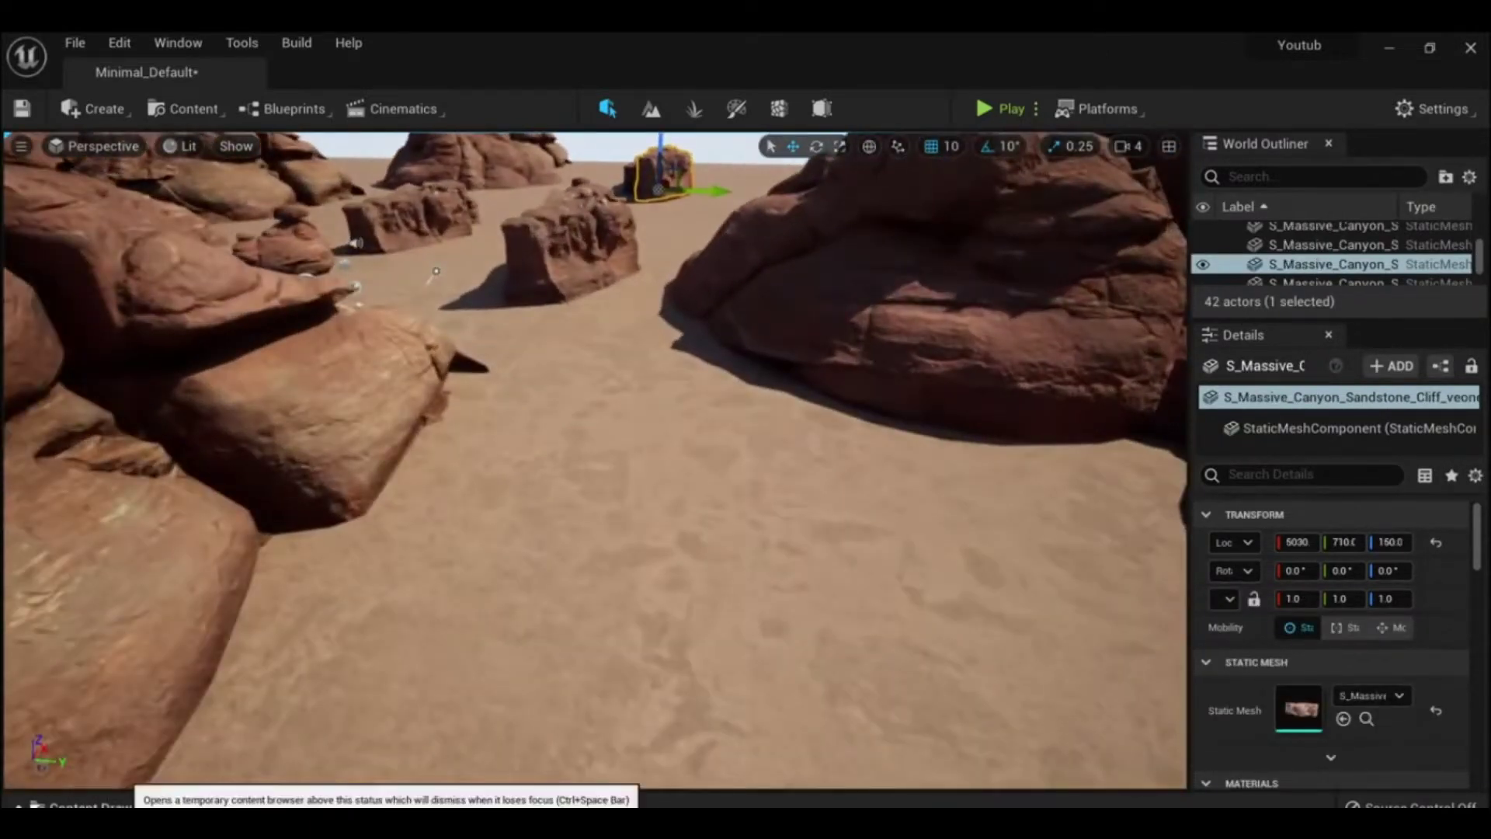
click(78, 804)
drag(379, 683, 718, 509)
right_drag(718, 509, 567, 514)
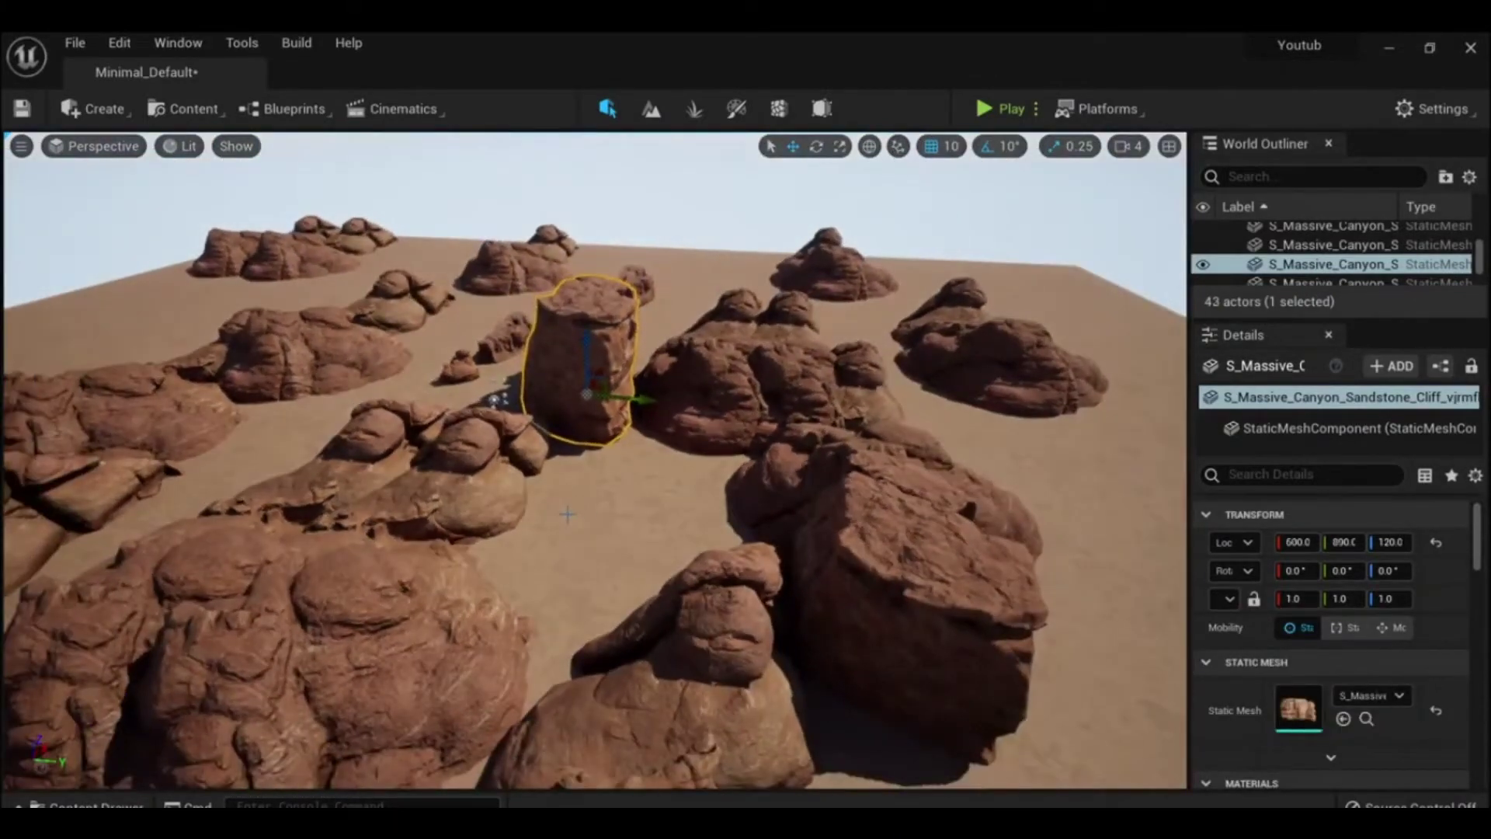
mouse_move(590, 388)
alt+mouse_down()
mouse_move(1079, 404)
mouse_move(80, 340)
alt+mouse_up()
drag(470, 393, 204, 349)
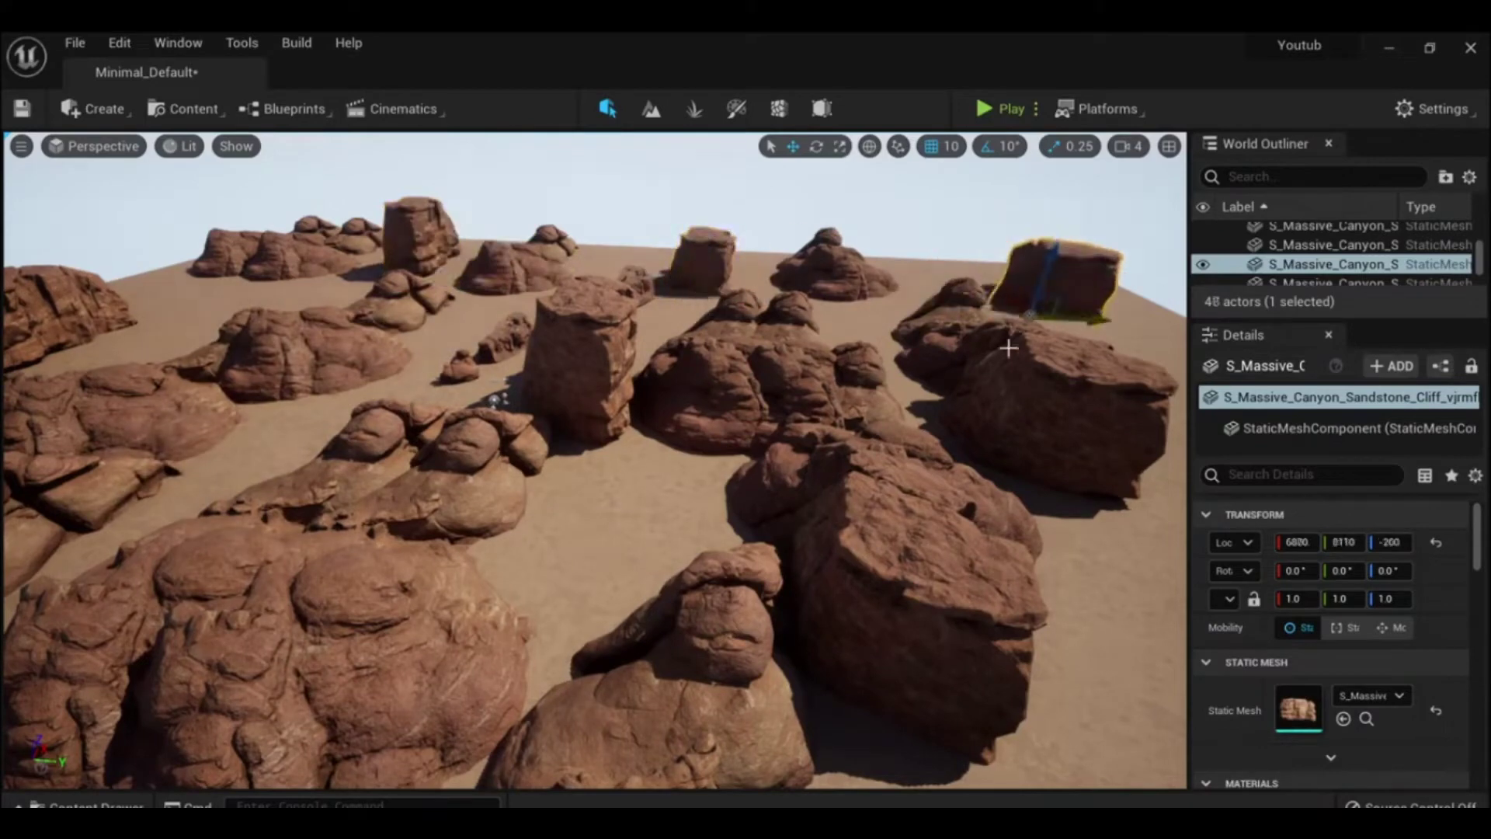
Step: Alt-drag rock copies to the upper left, lower left, and a tall cliff copy in front
right_drag(1053, 458, 932, 458)
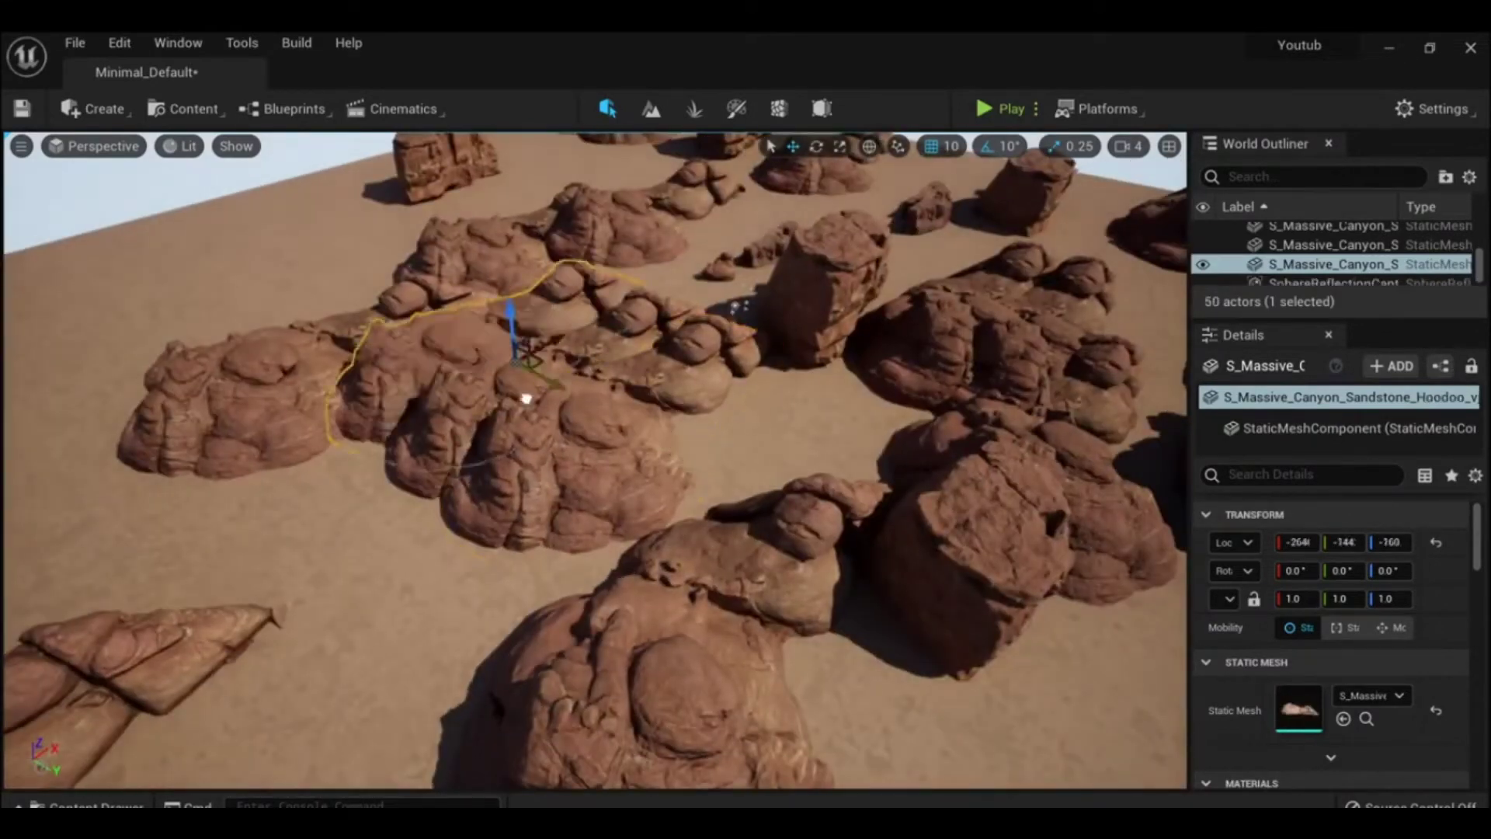
alt+drag(526, 398, 358, 278)
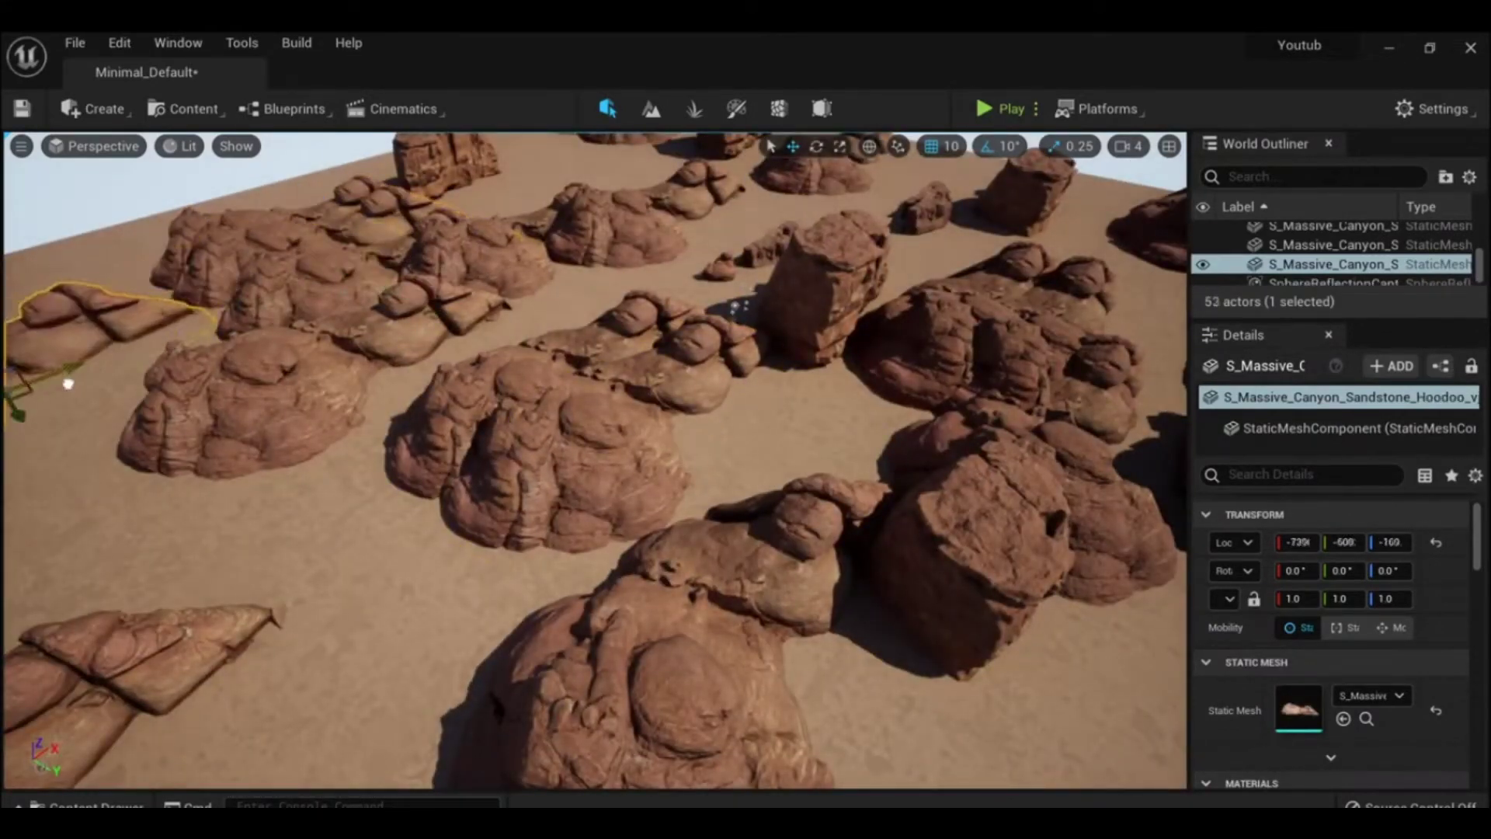
shift+drag(68, 384, 71, 396)
drag(935, 351, 418, 649)
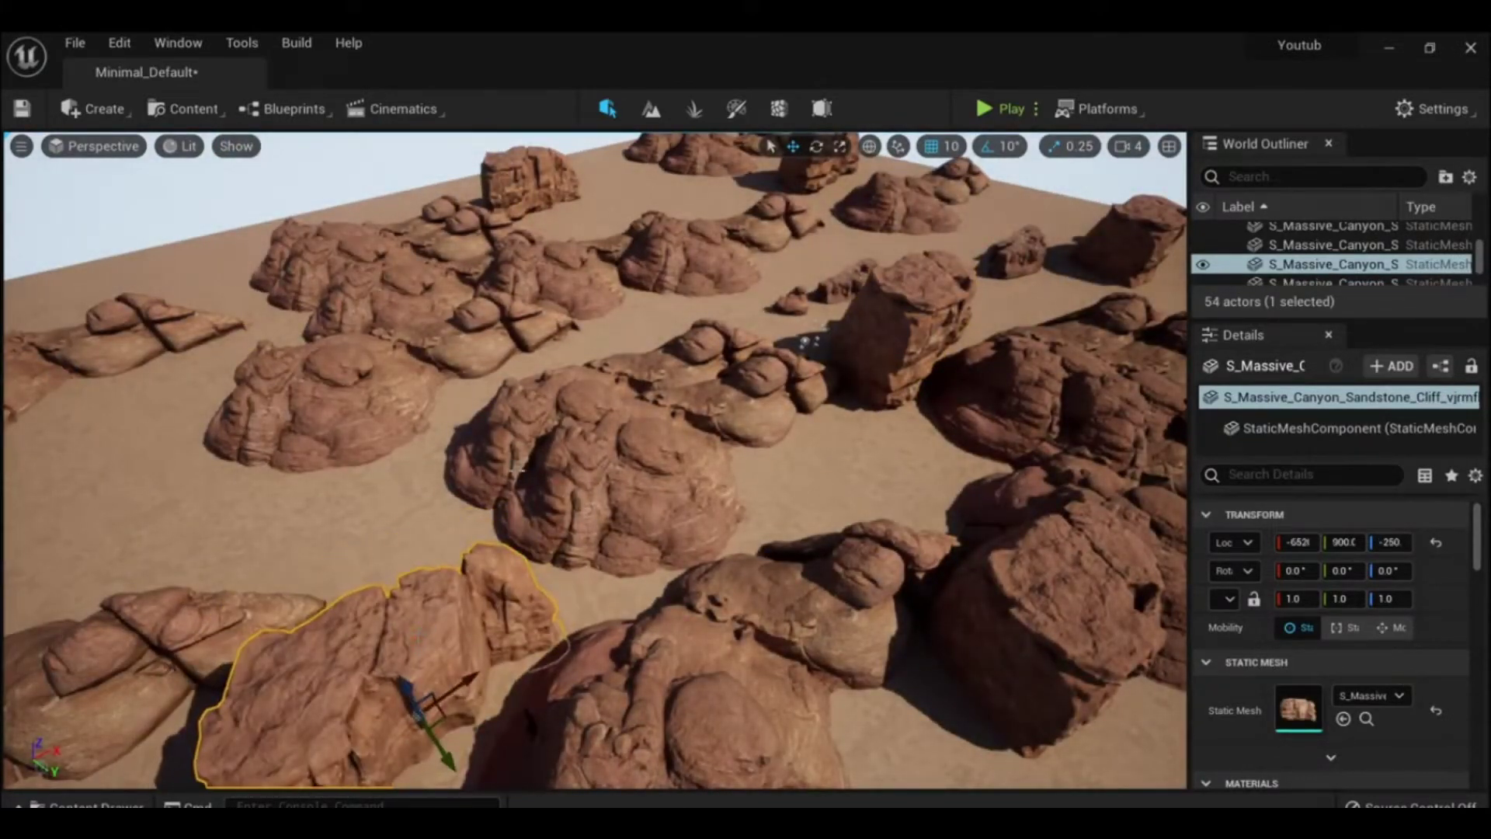
mouse_move(161, 455)
alt+mouse_down()
mouse_move(350, 564)
mouse_move(282, 475)
alt+mouse_up()
right_drag(282, 475, 470, 487)
click(617, 432)
alt+drag(625, 458, 631, 570)
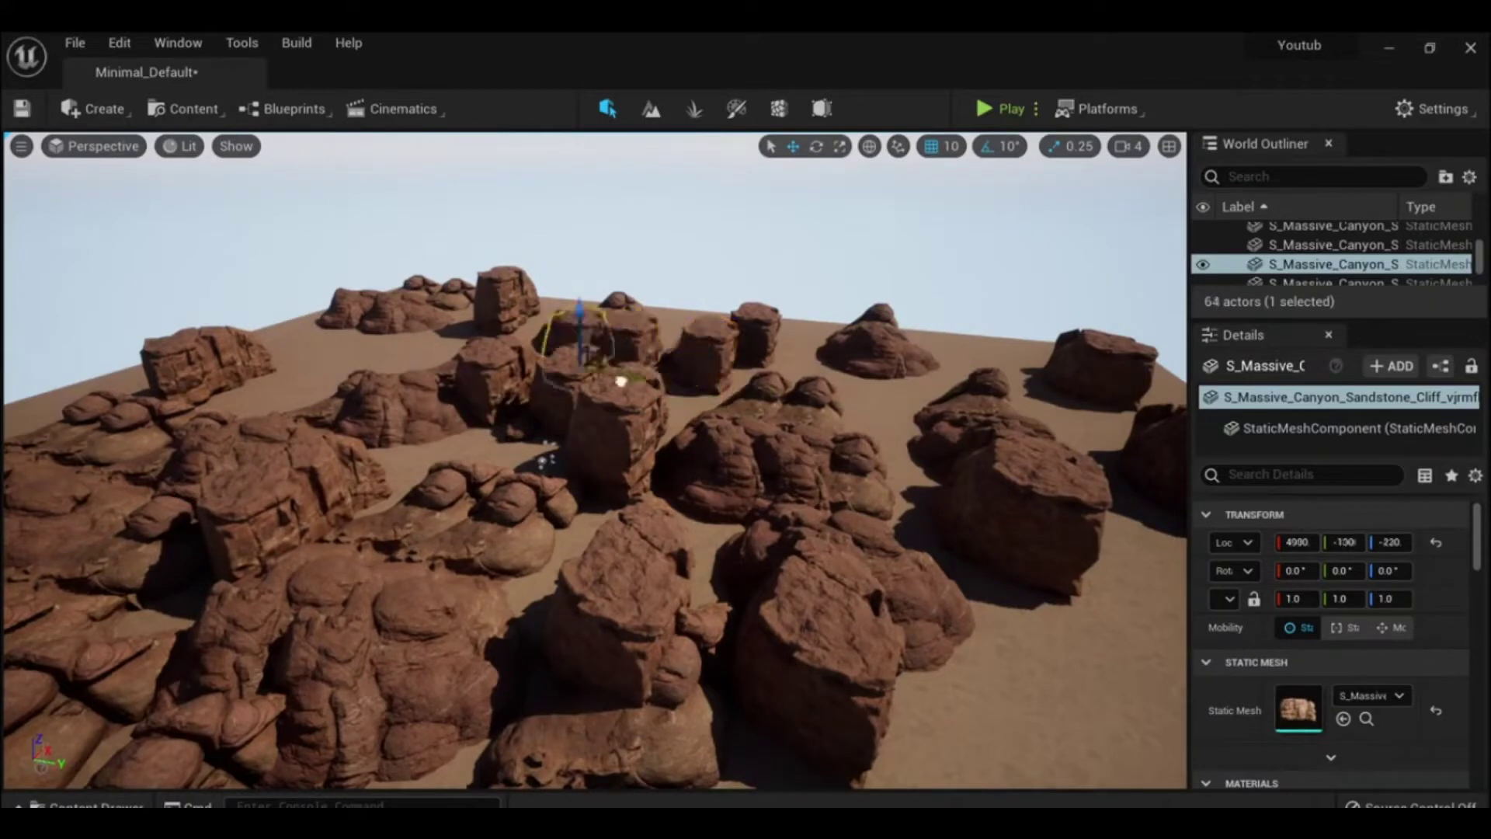
Step: Alt-drag repeated S_Massive_Canyon_Sandstone_Cliff copies into the remaining gaps along the canyon
alt+drag(854, 576, 970, 512)
right_drag(971, 512, 947, 500)
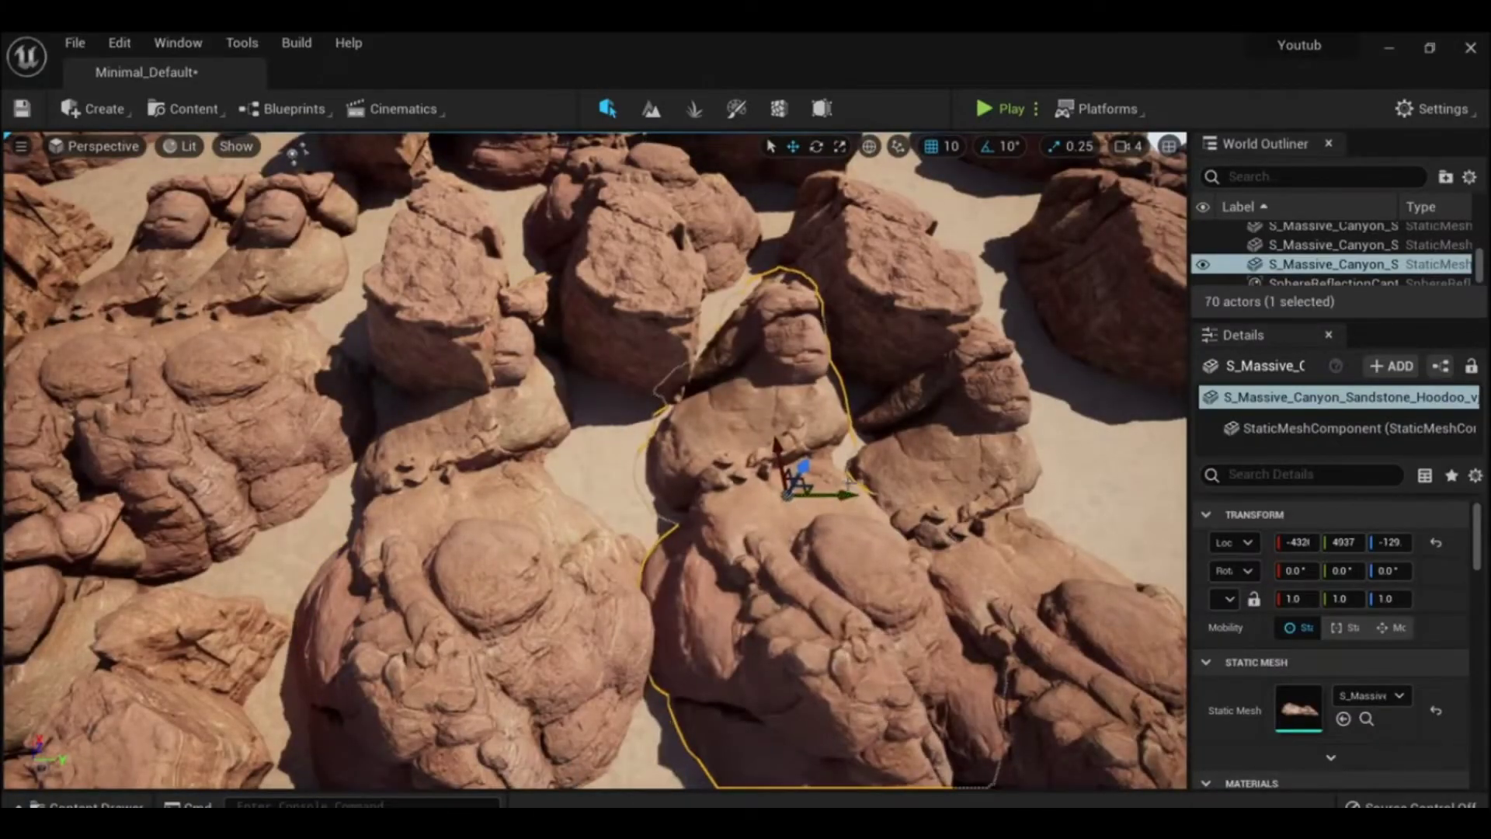
mouse_move(590, 458)
right_down()
mouse_move(544, 435)
mouse_move(481, 497)
right_up()
alt+drag(354, 664, 447, 685)
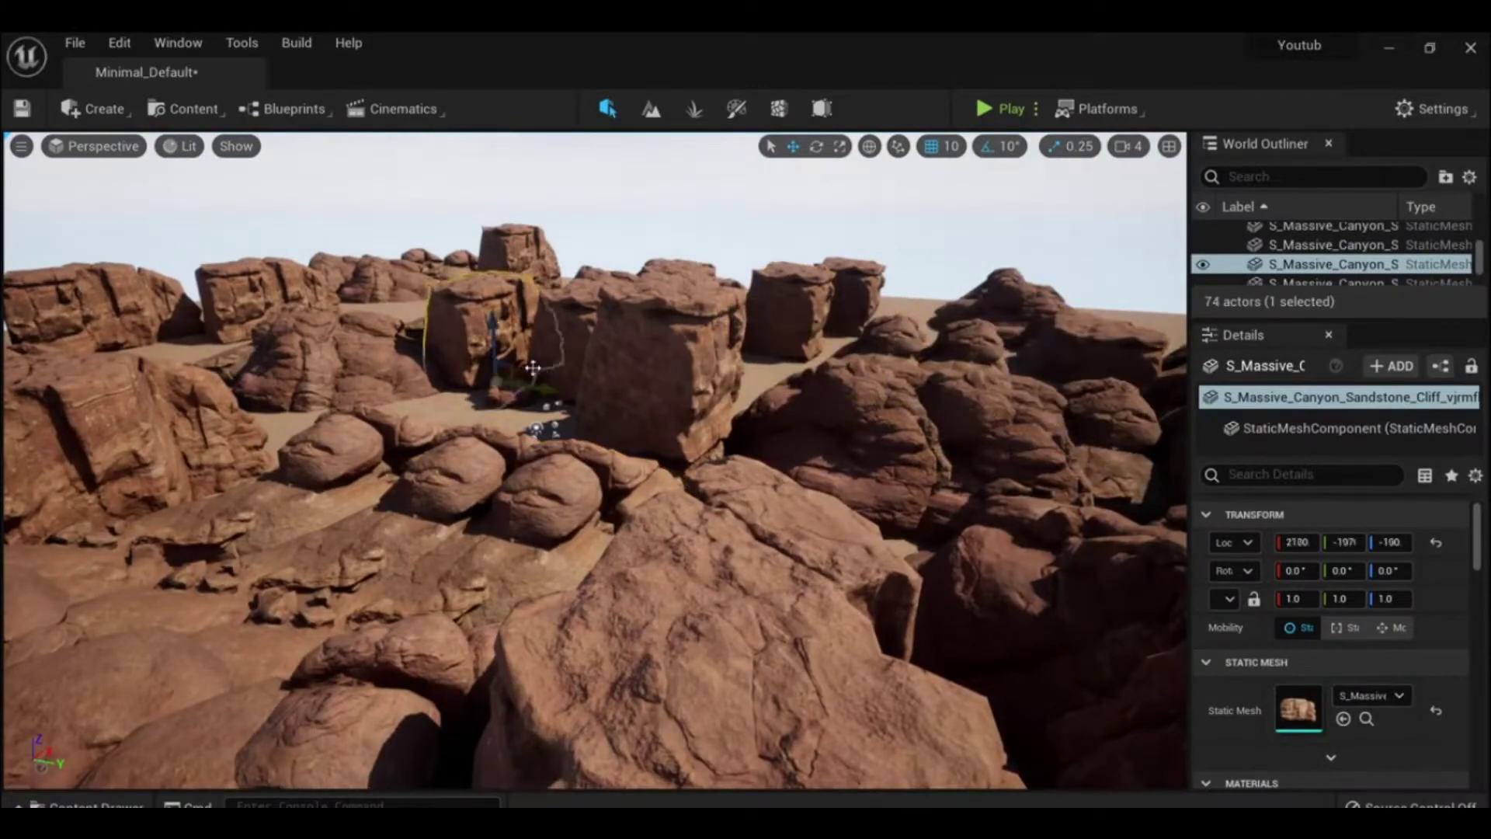
right_drag(497, 466, 482, 434)
alt+drag(481, 435, 482, 423)
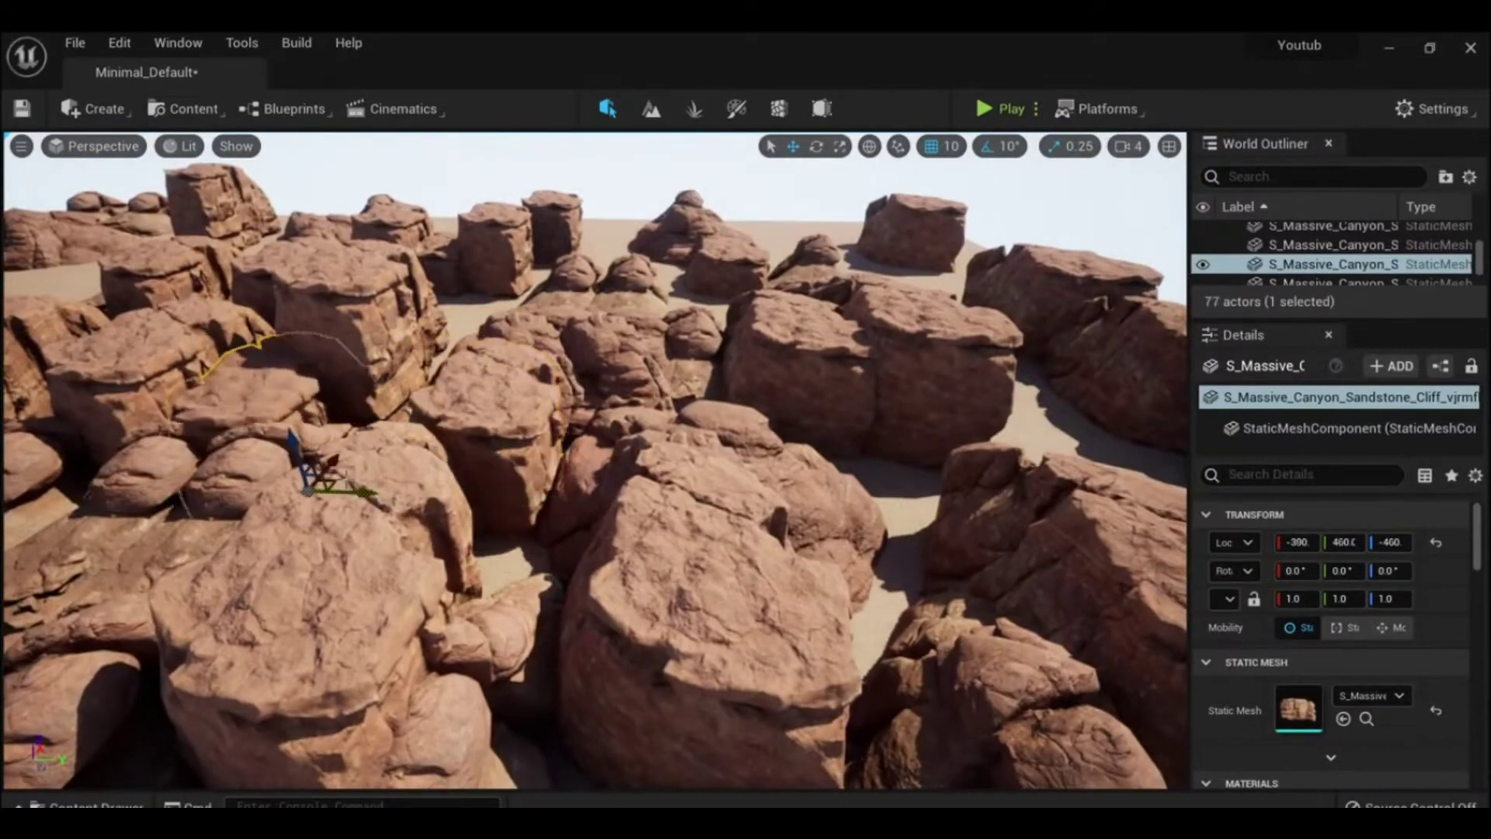
right_drag(835, 548, 808, 474)
alt+drag(807, 473, 800, 452)
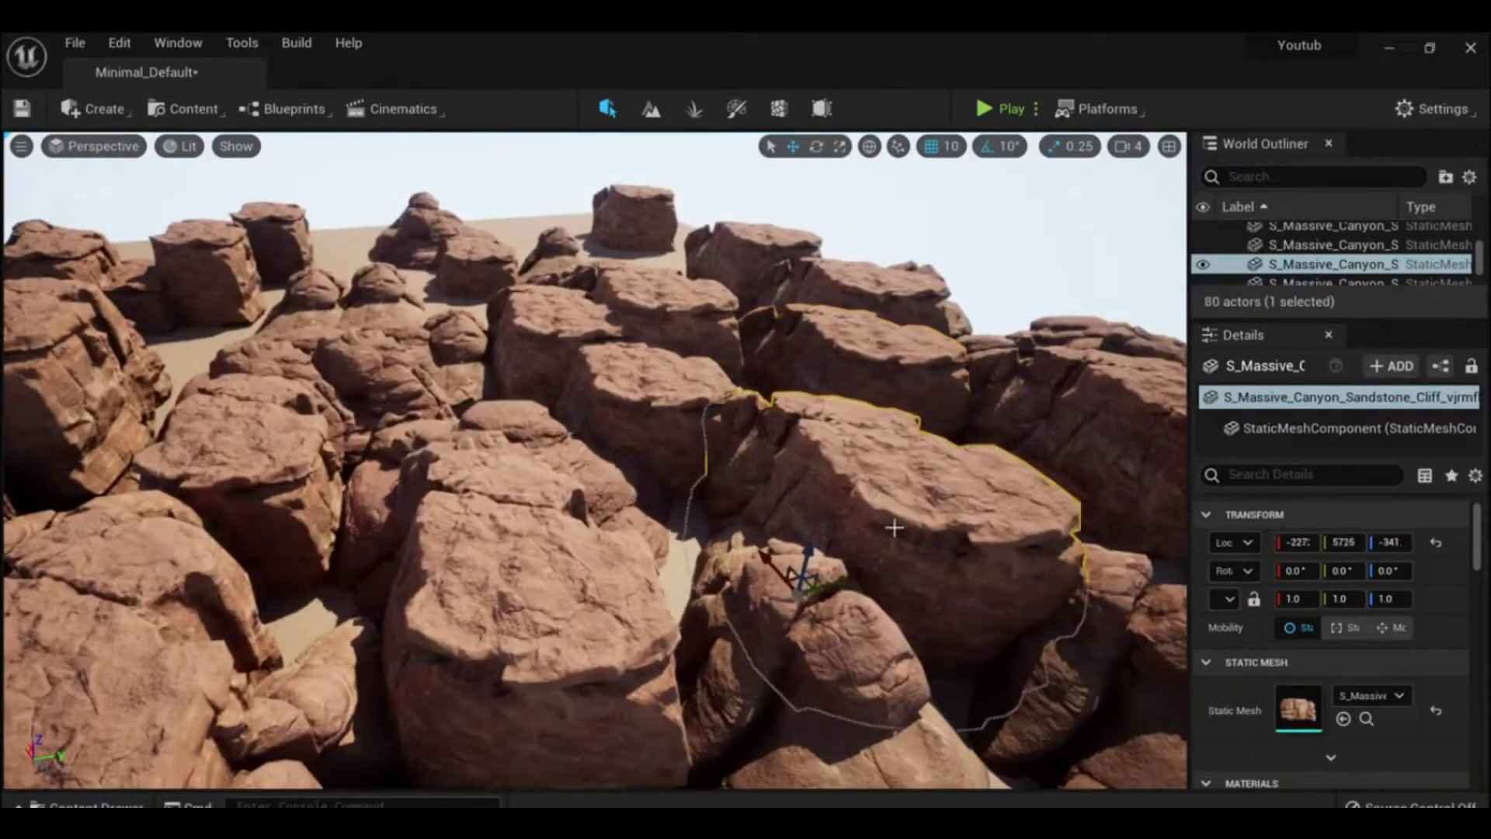
alt+drag(746, 595, 333, 683)
right_drag(334, 683, 334, 683)
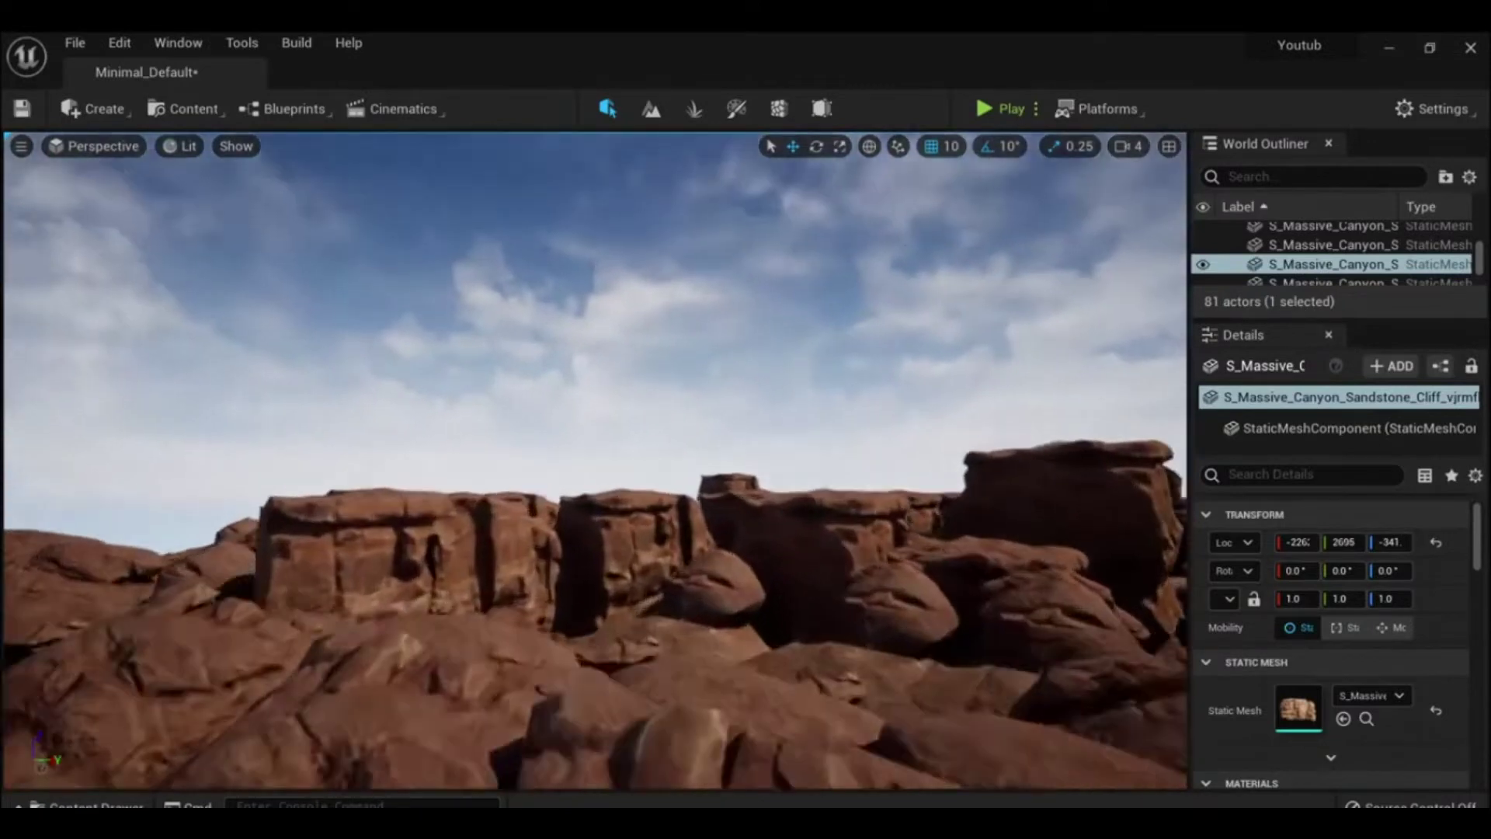
right_drag(520, 562, 519, 561)
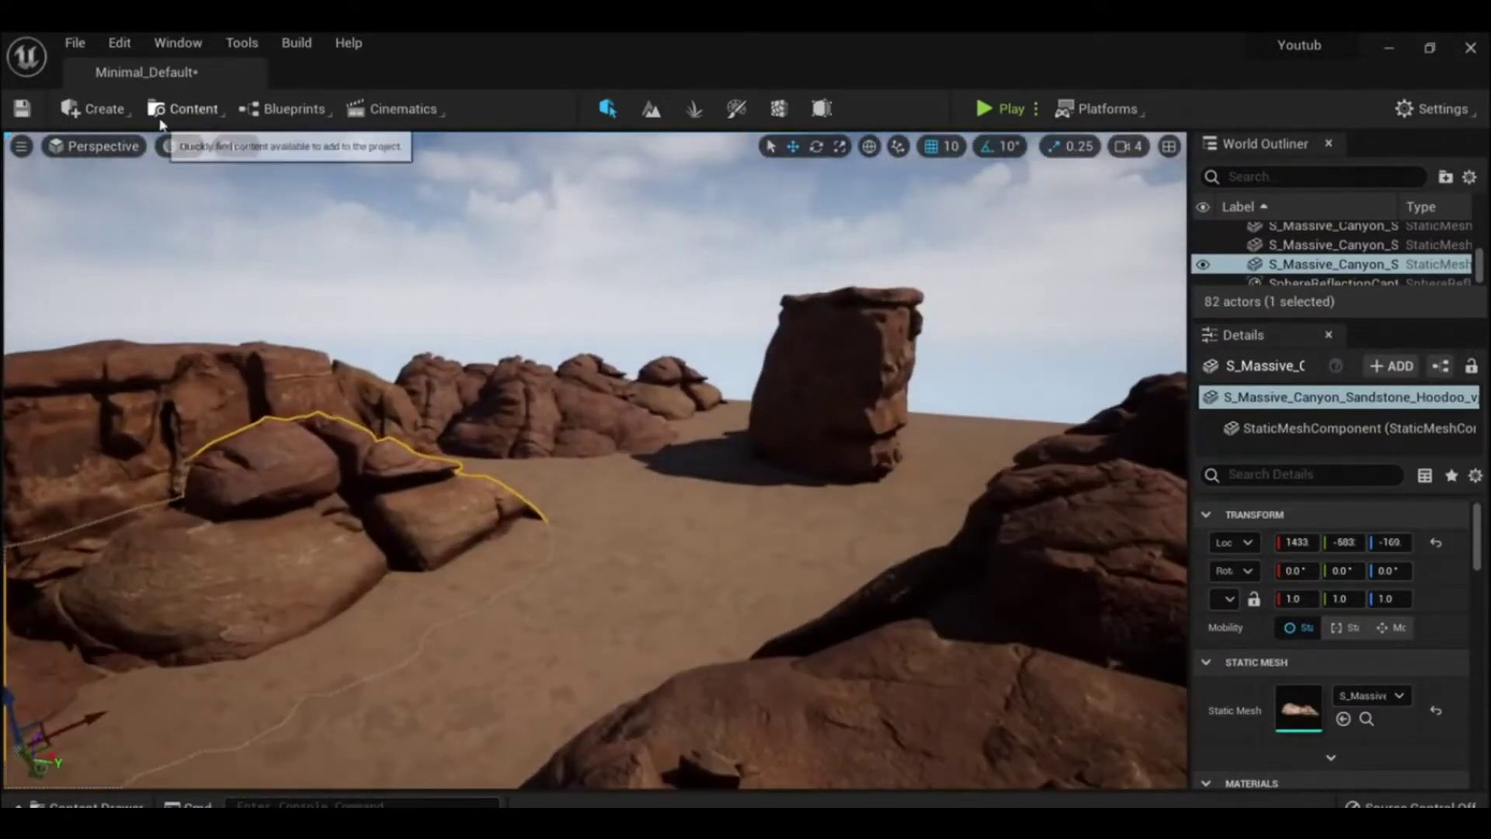
Step: Add the Canyon Sandstone Rocky Ground asset from Quixel Bridge
click(159, 108)
click(186, 155)
scroll(582, 524, down, 5)
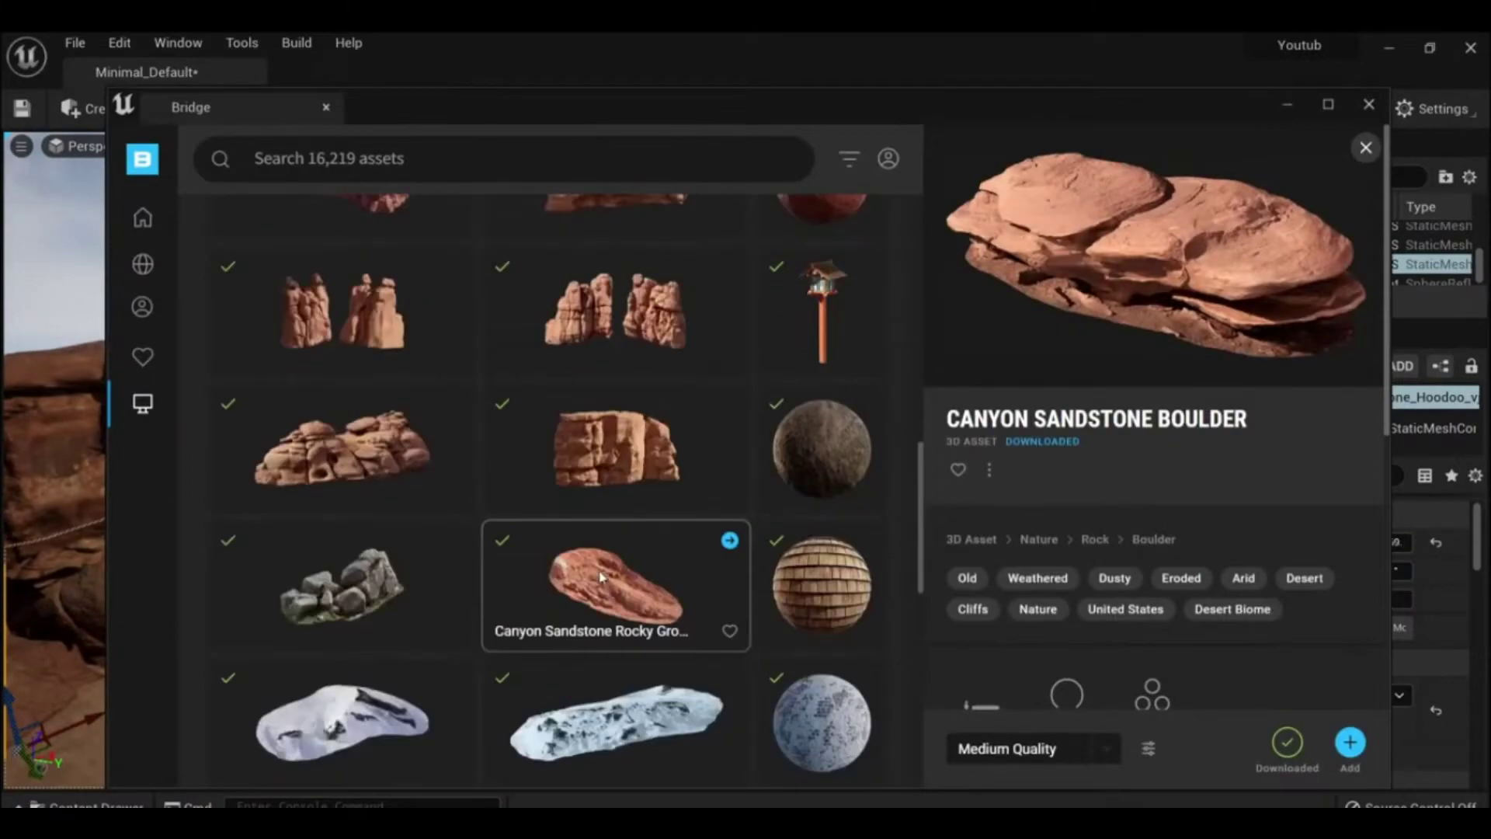
click(583, 525)
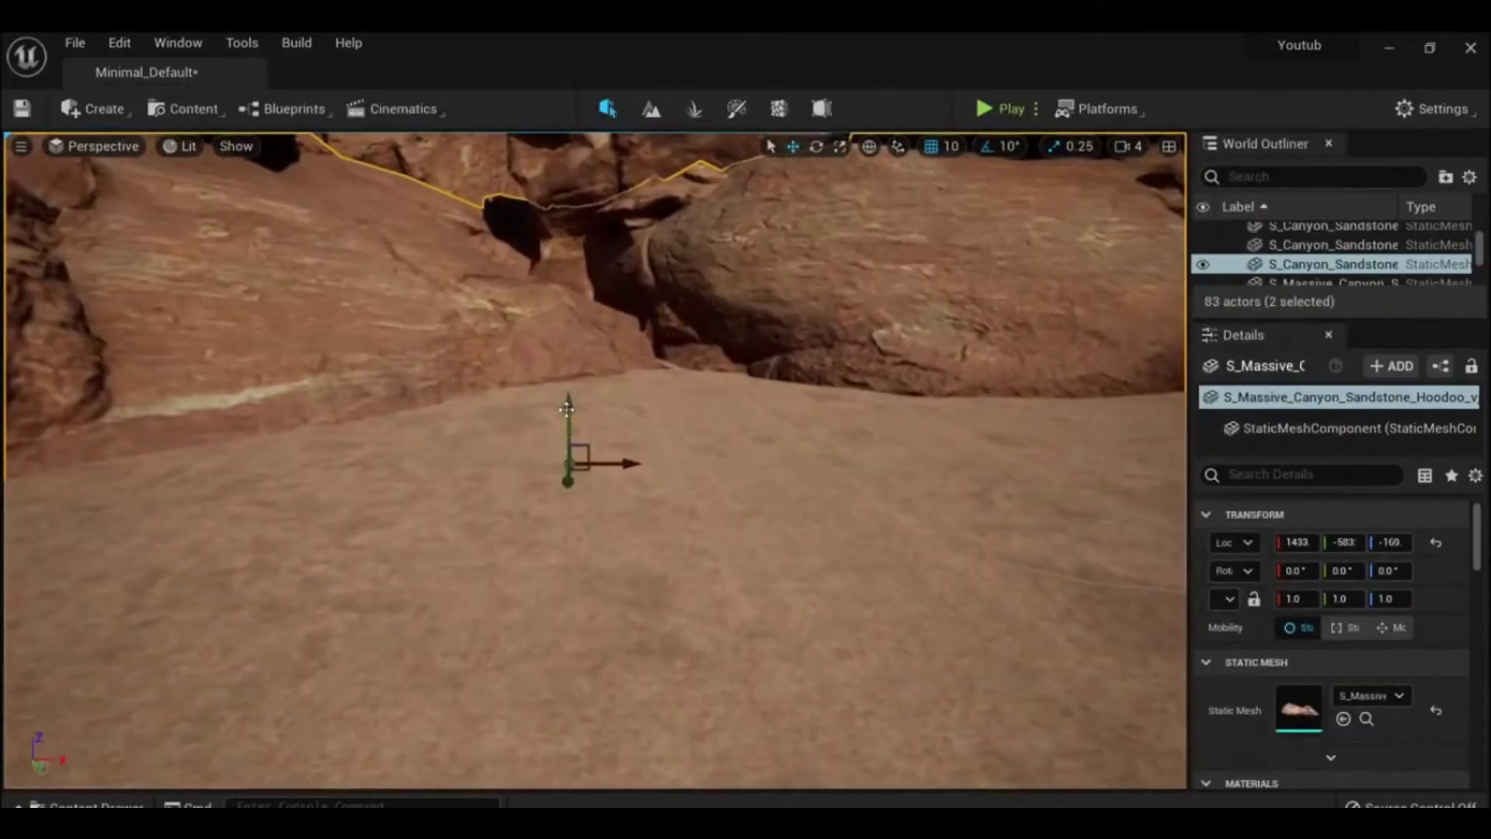
Step: Drag and Alt-drag the rocky ground slab to scatter four flat stones across the sand floor
right_drag(567, 408, 703, 420)
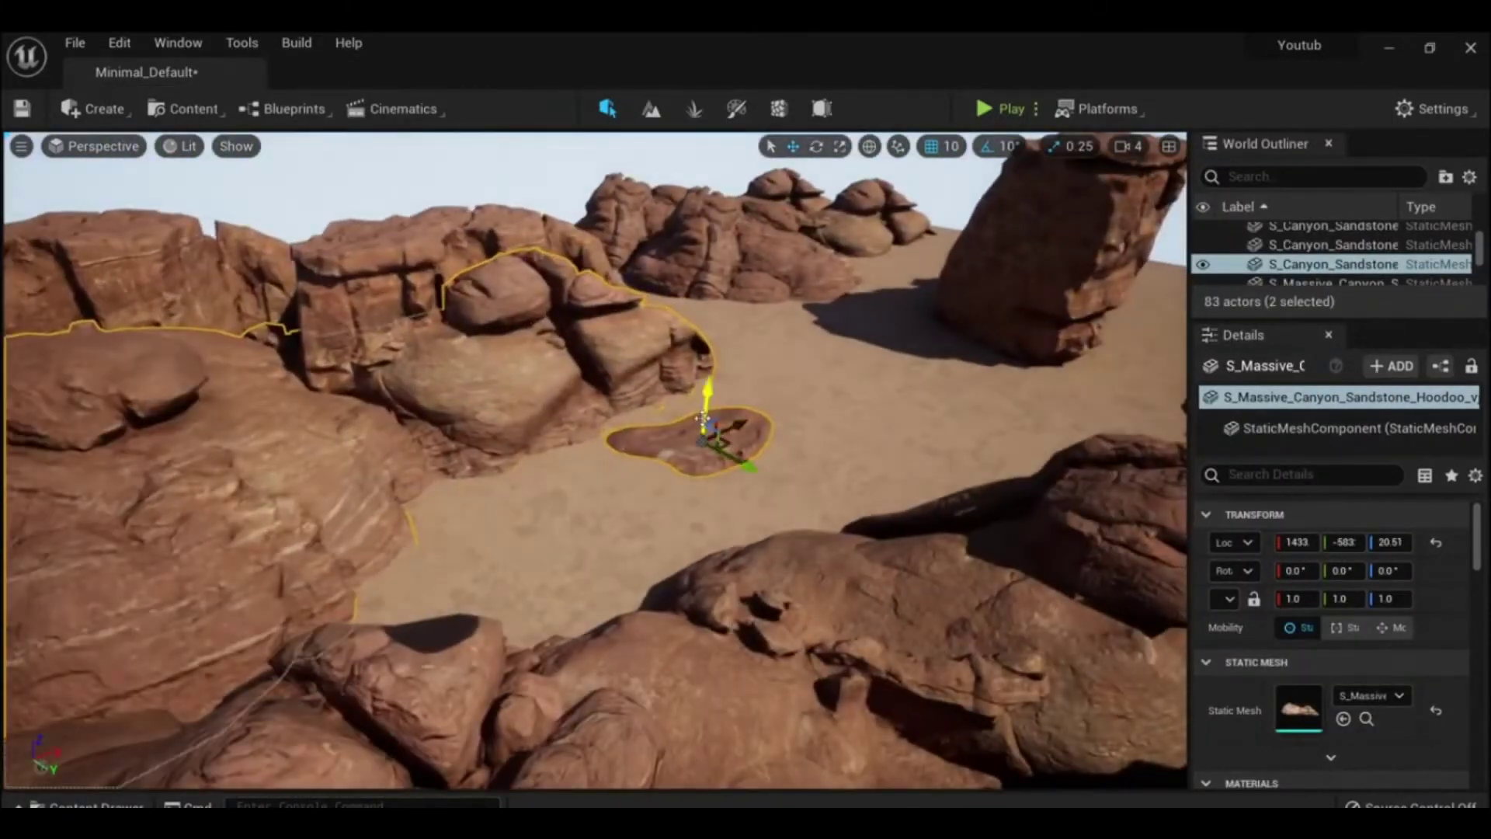
drag(703, 419, 696, 470)
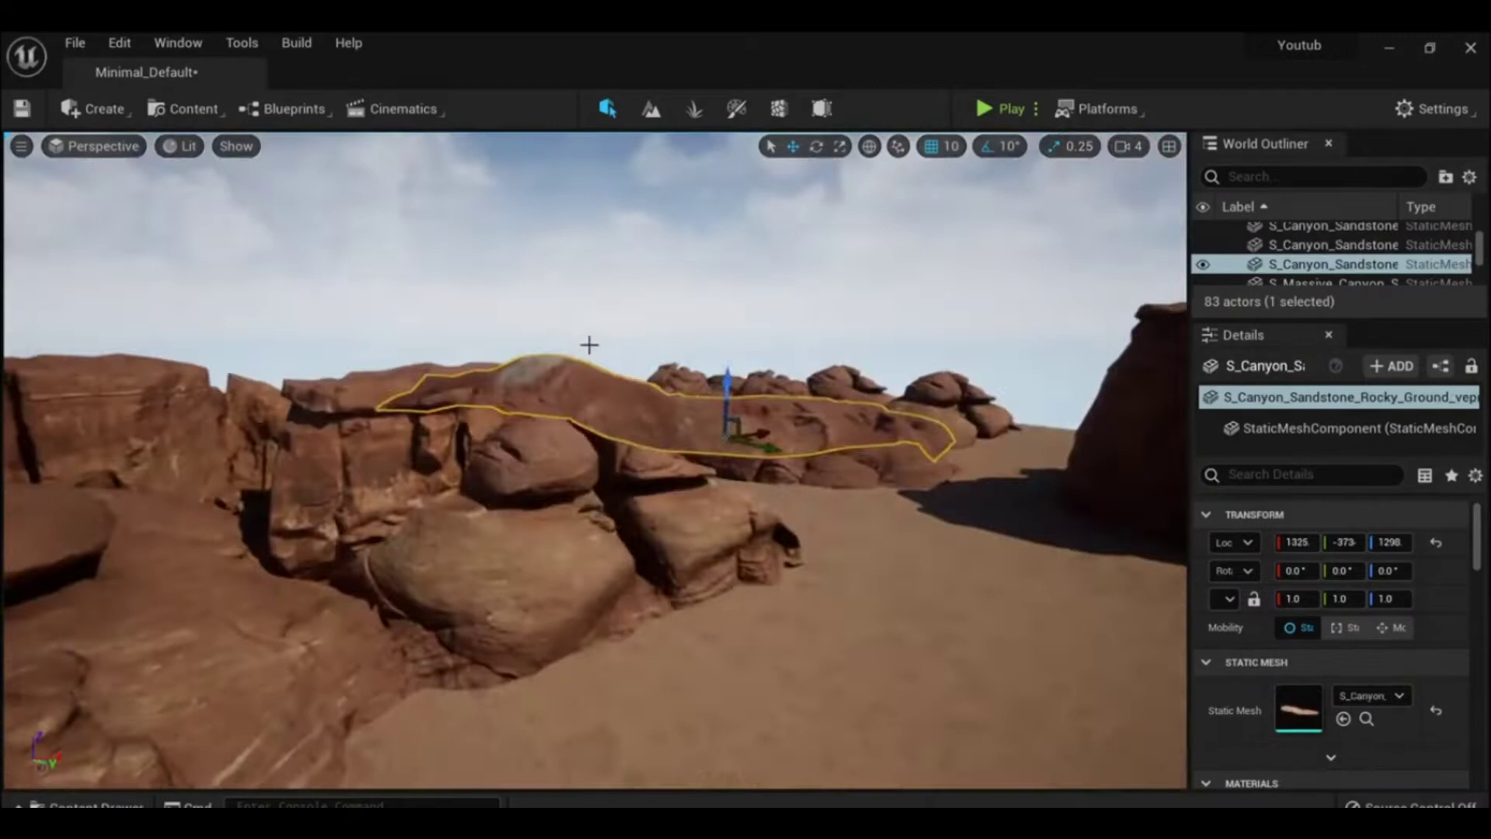
drag(575, 396, 664, 582)
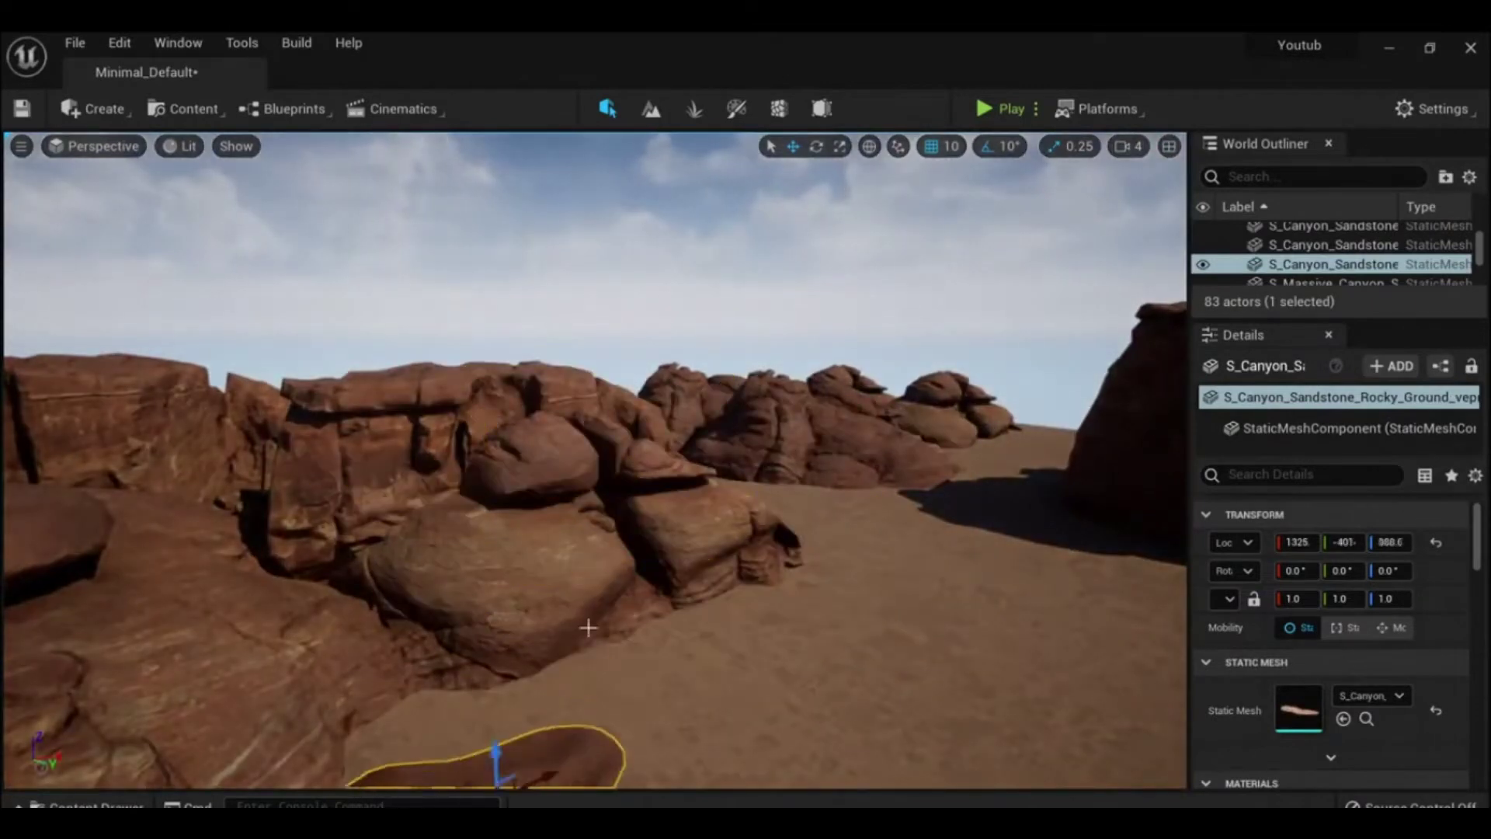
right_drag(590, 621, 535, 447)
drag(535, 447, 430, 270)
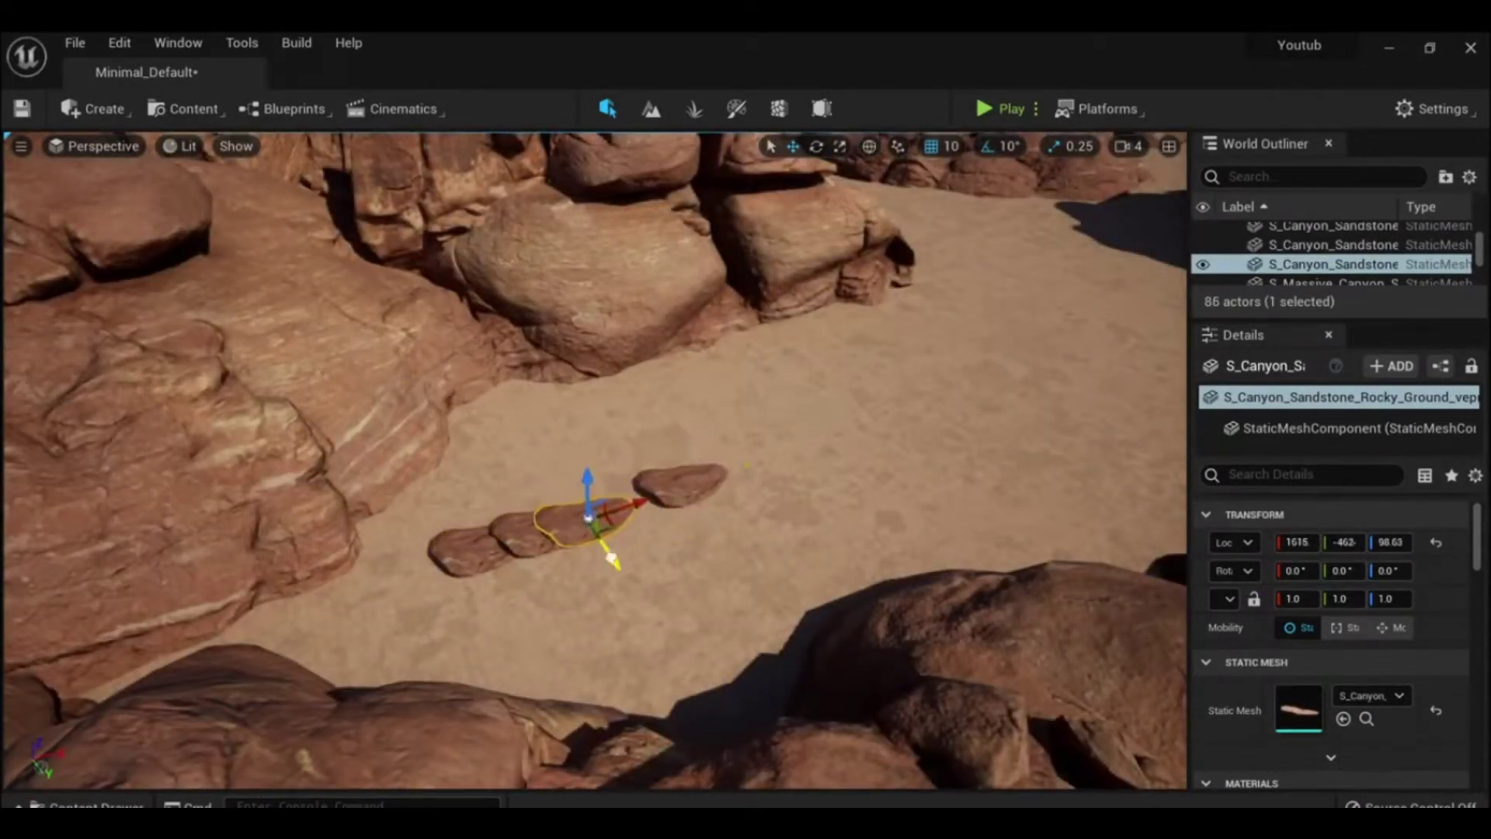
drag(545, 527, 1049, 367)
click(854, 435)
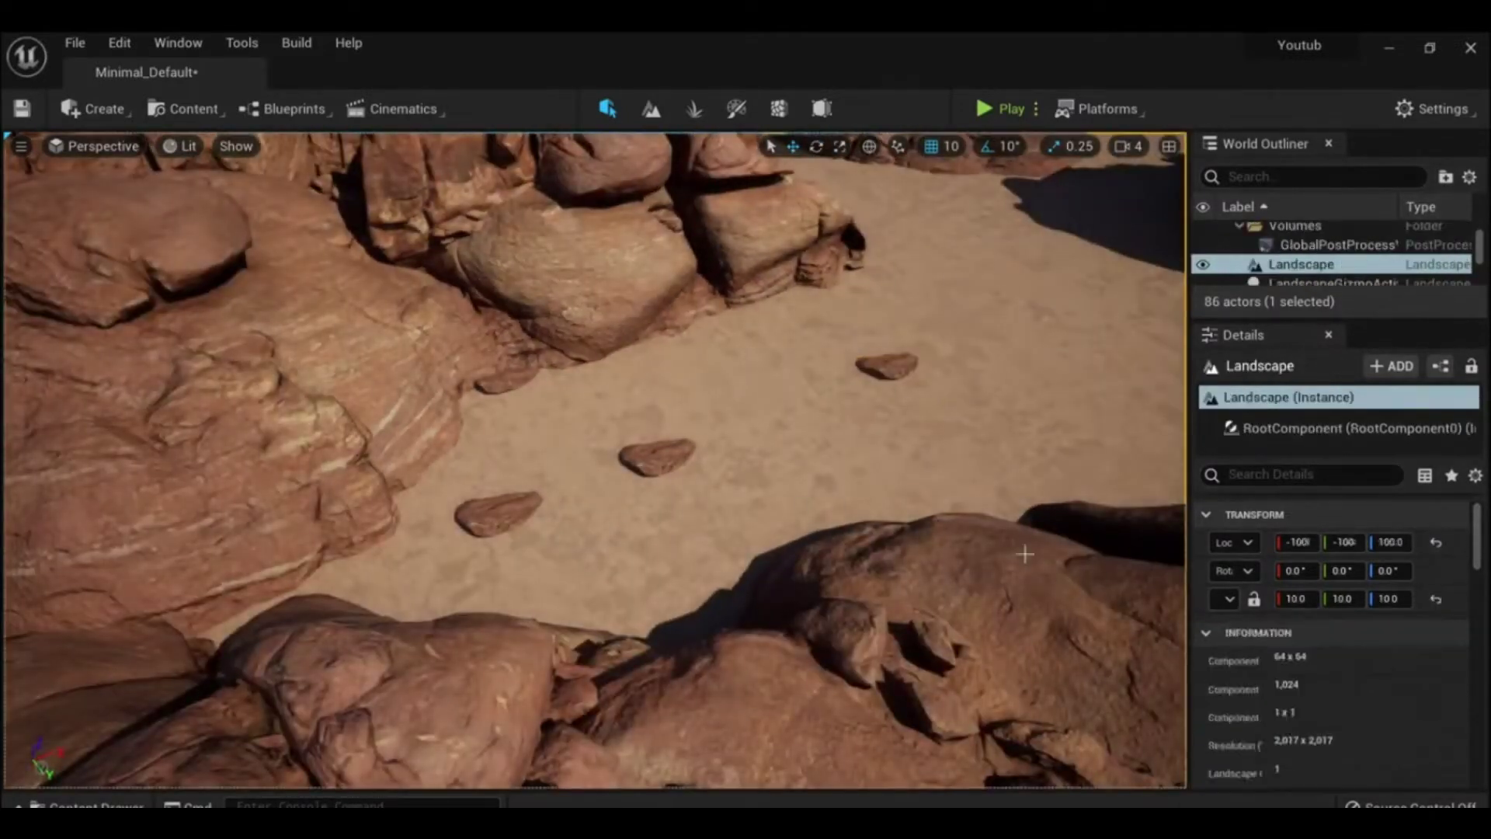
Step: Set the landscape material to the MI_Canyon_Sandstone instance and save the level
click(1346, 673)
text(cany)
click(1320, 456)
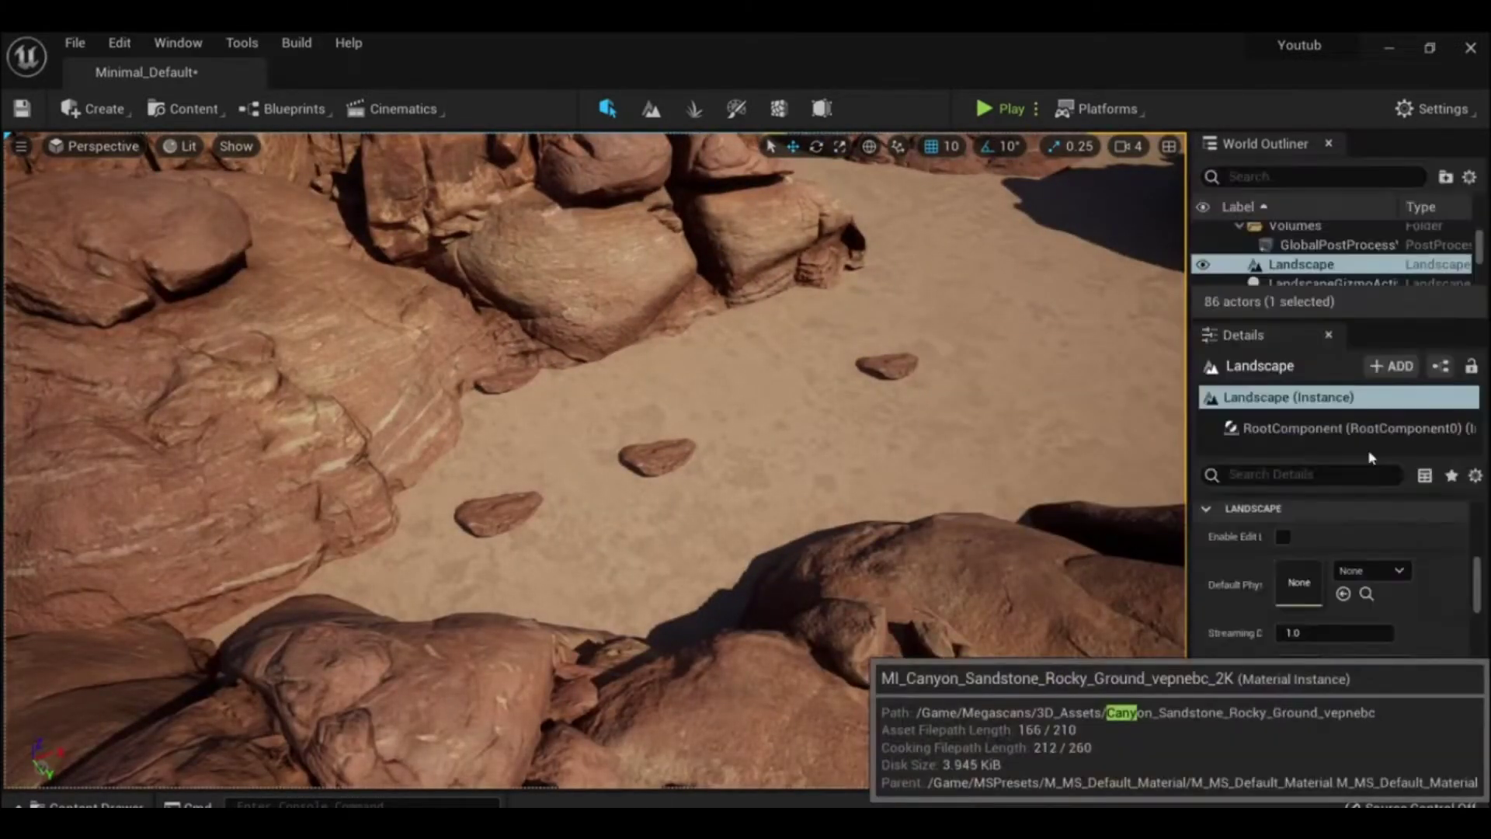
key(ctrl+s)
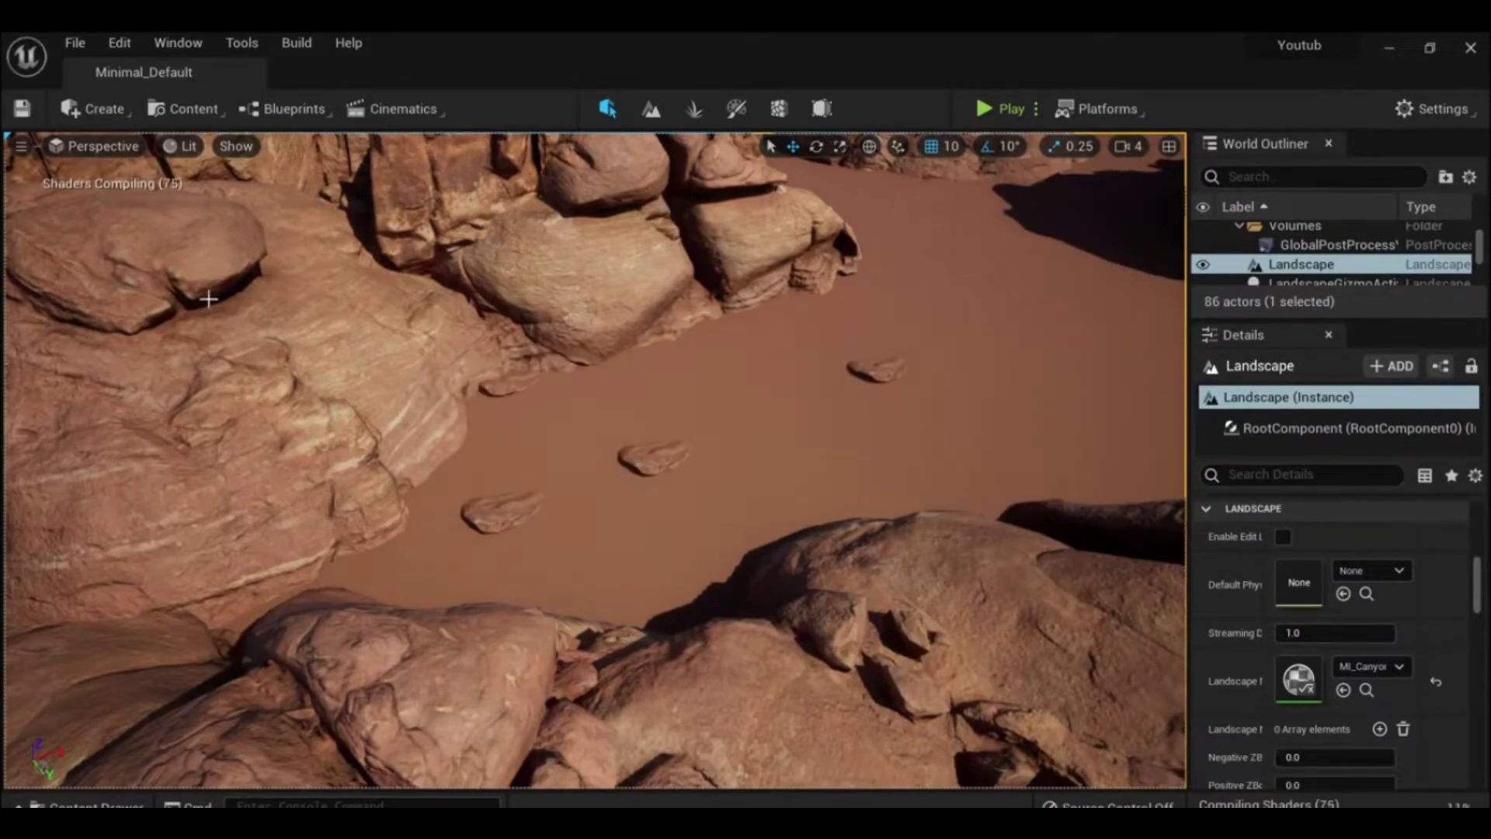
Step: Swap the landscape material slot to M_Rock_Sandstone for a reddish sandstone floor
scroll(686, 437, up, 5)
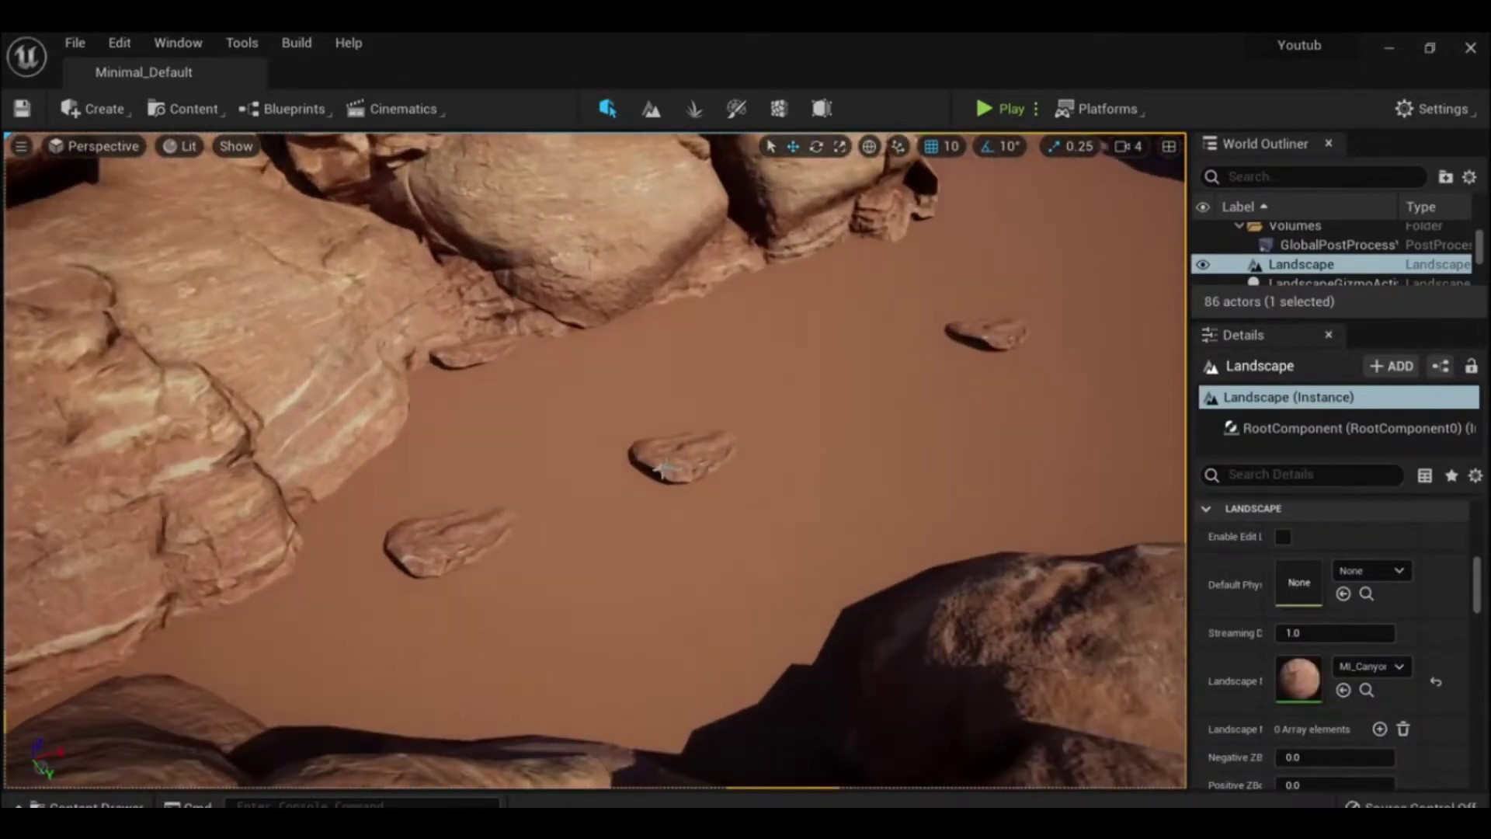
scroll(663, 466, up, 5)
scroll(628, 462, down, 6)
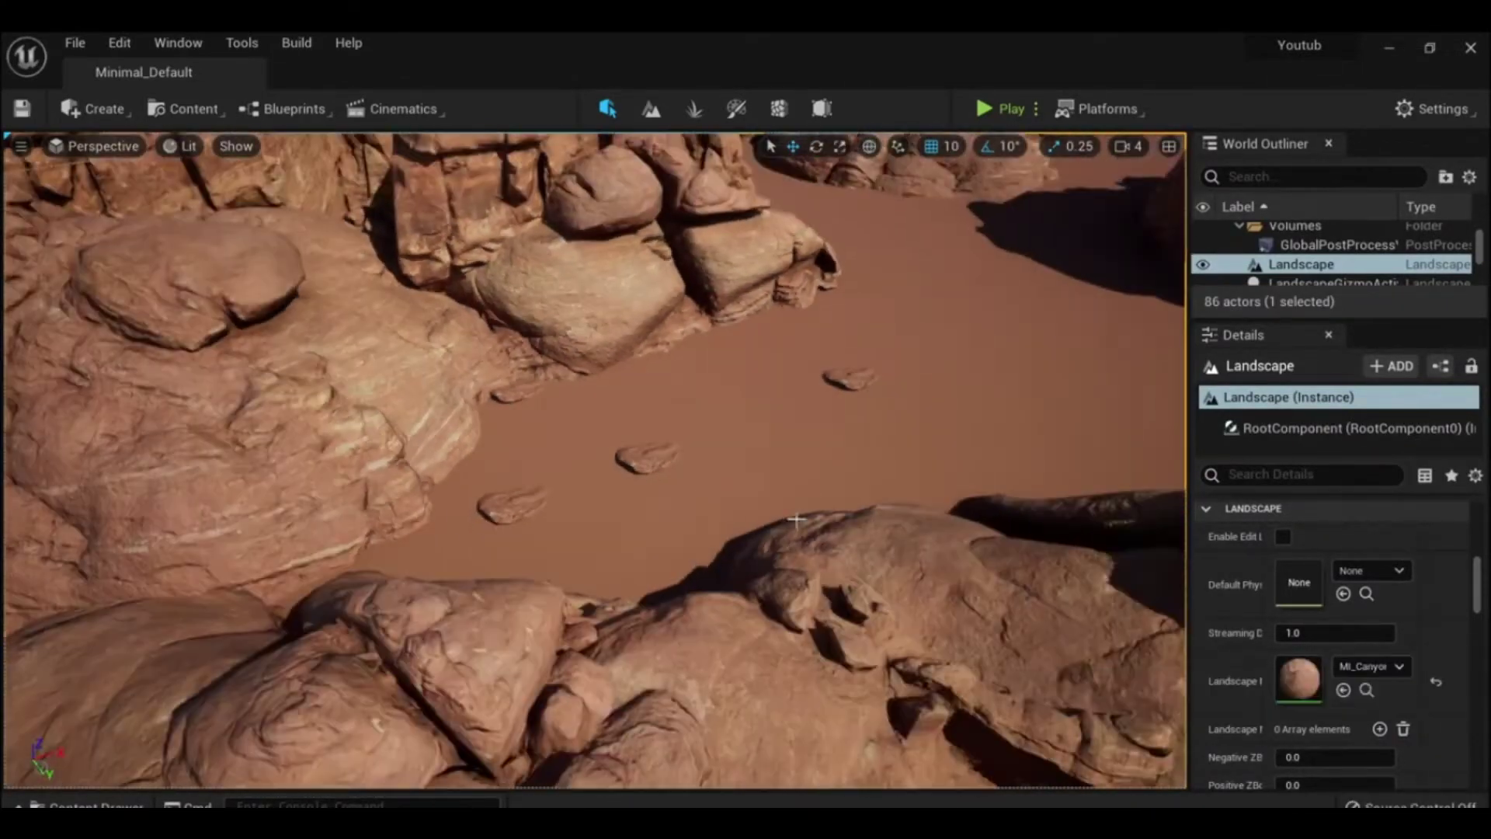
click(1368, 666)
text(sand)
right_drag(831, 487, 831, 420)
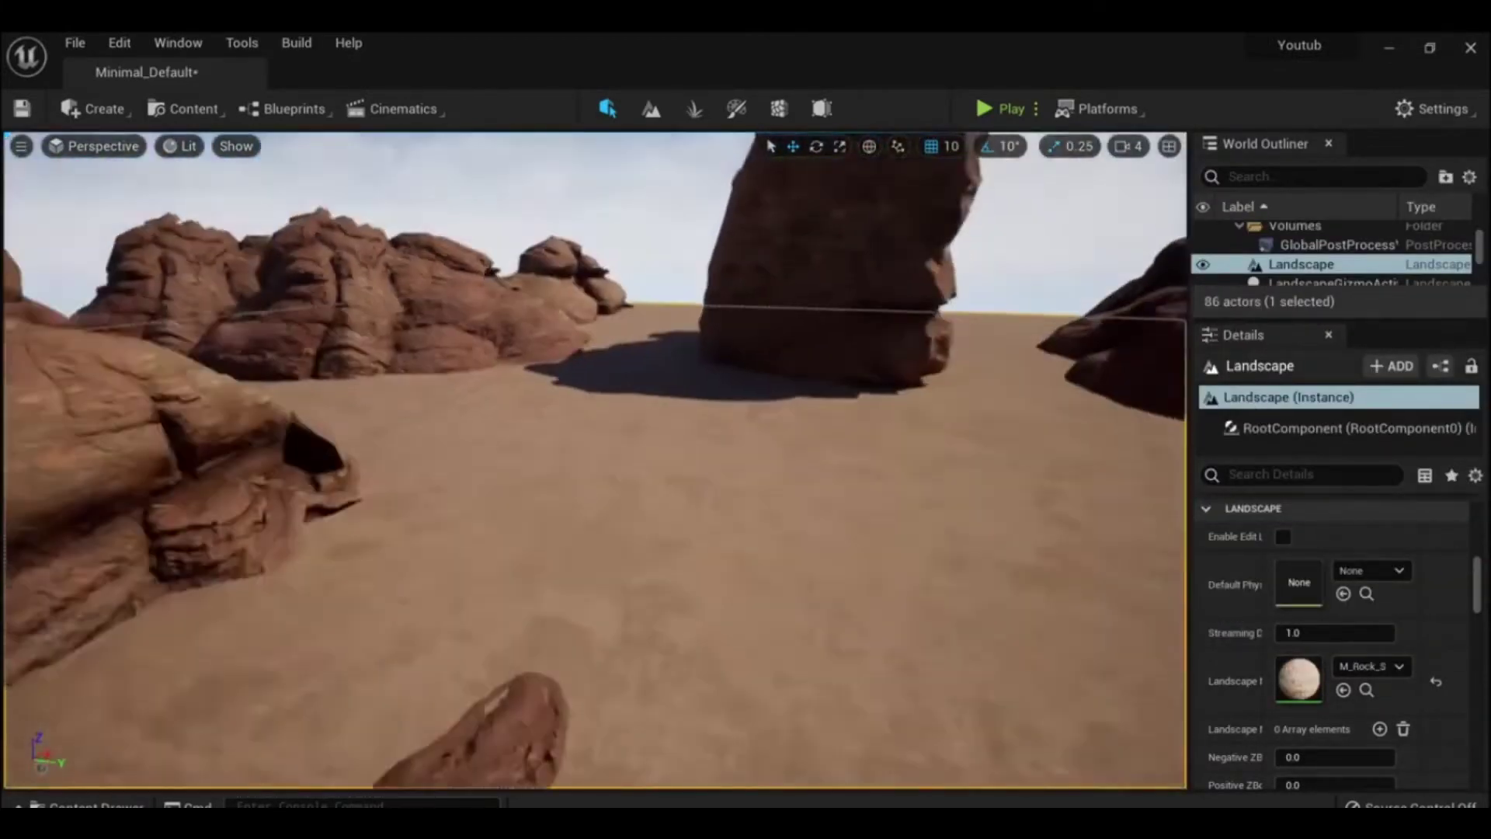
Step: Duplicate a hoodoo rock with Alt-drag and Ctrl+D to add five more copies, bringing the level to 91 actors
click(458, 335)
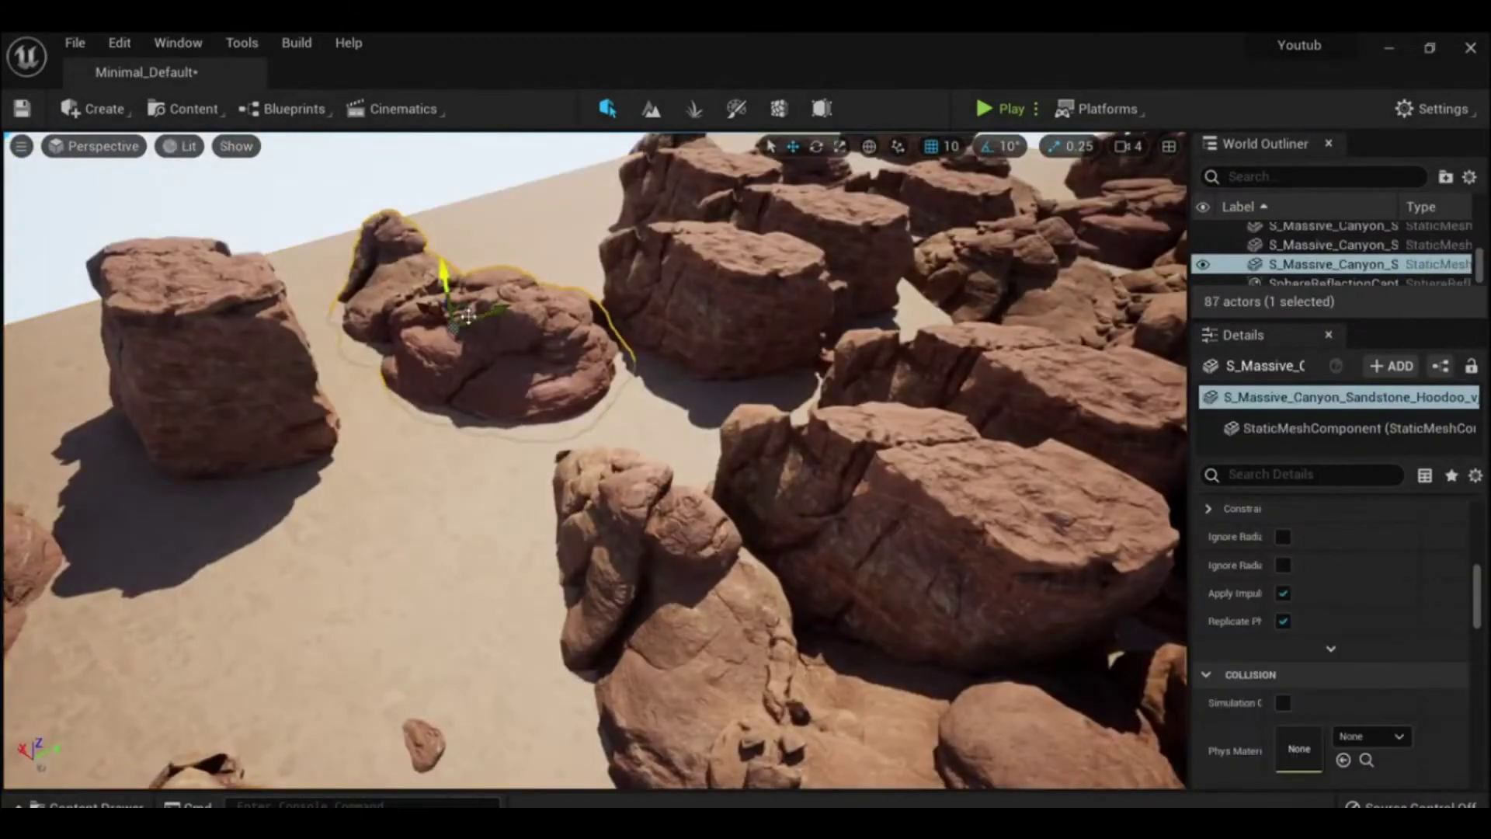
alt+drag(625, 412, 525, 473)
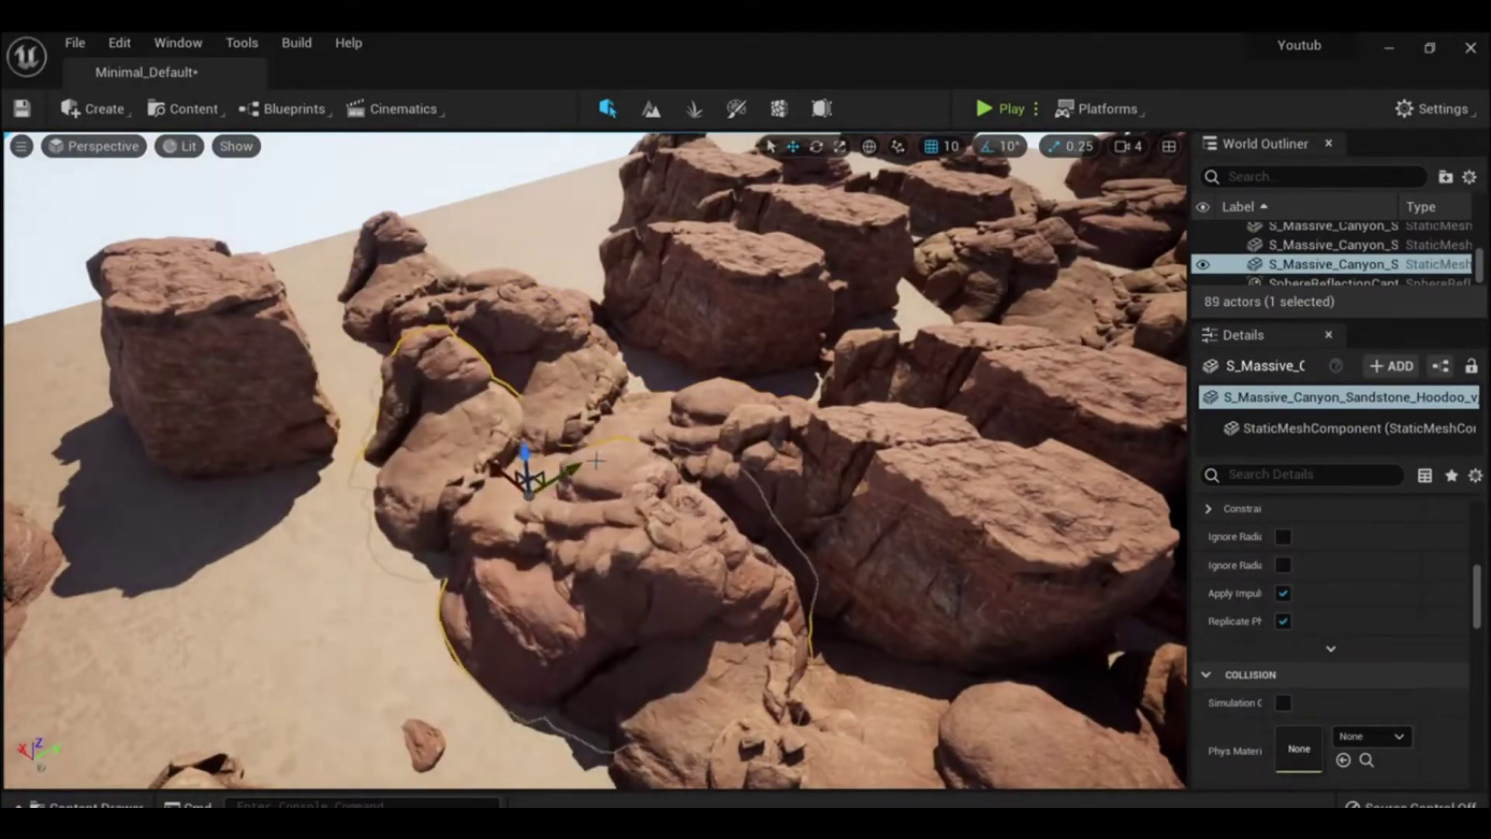
right_drag(590, 458, 591, 419)
key(ctrl+d)
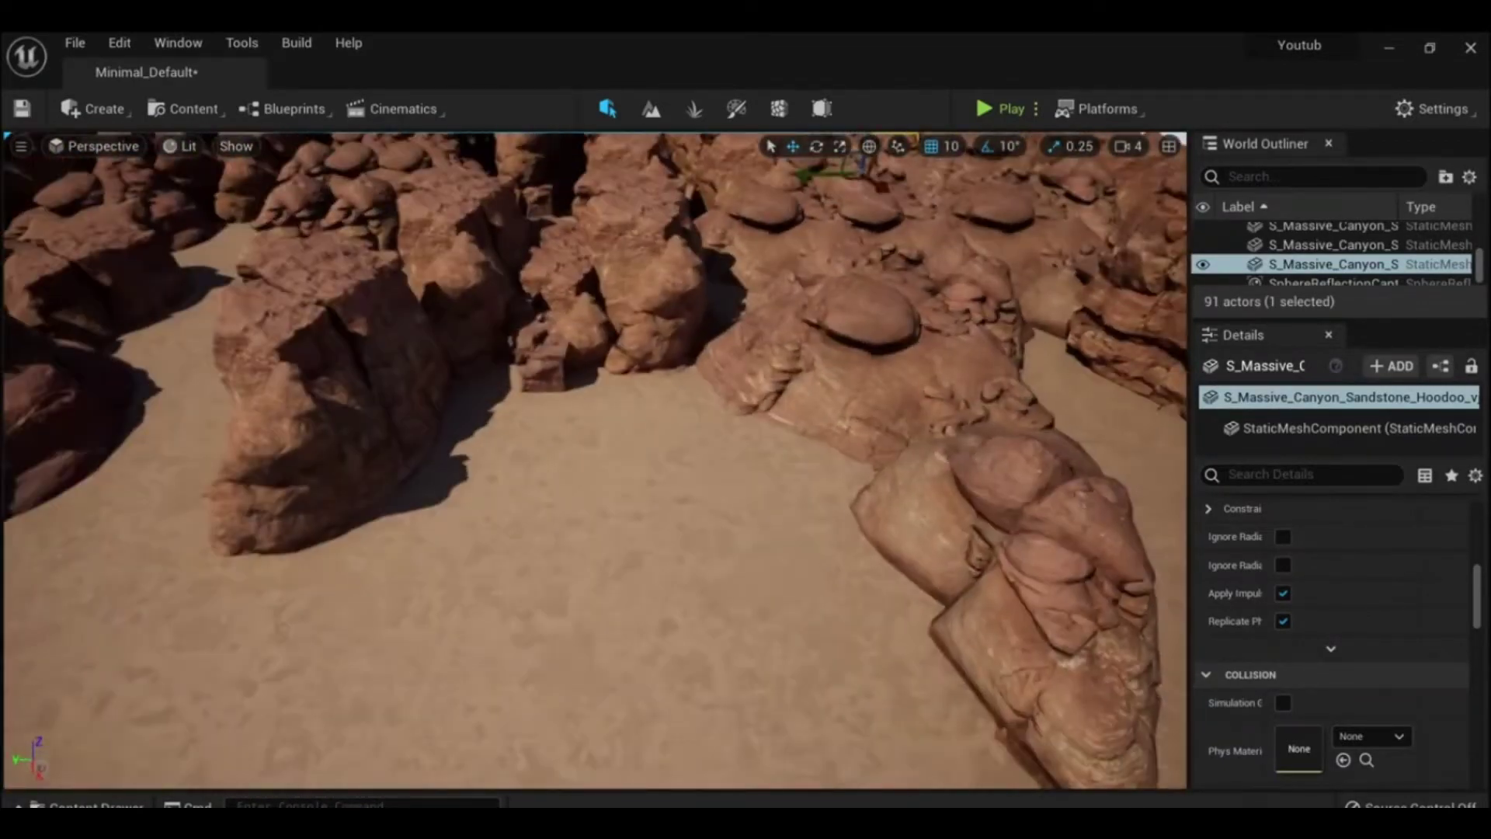
click(189, 132)
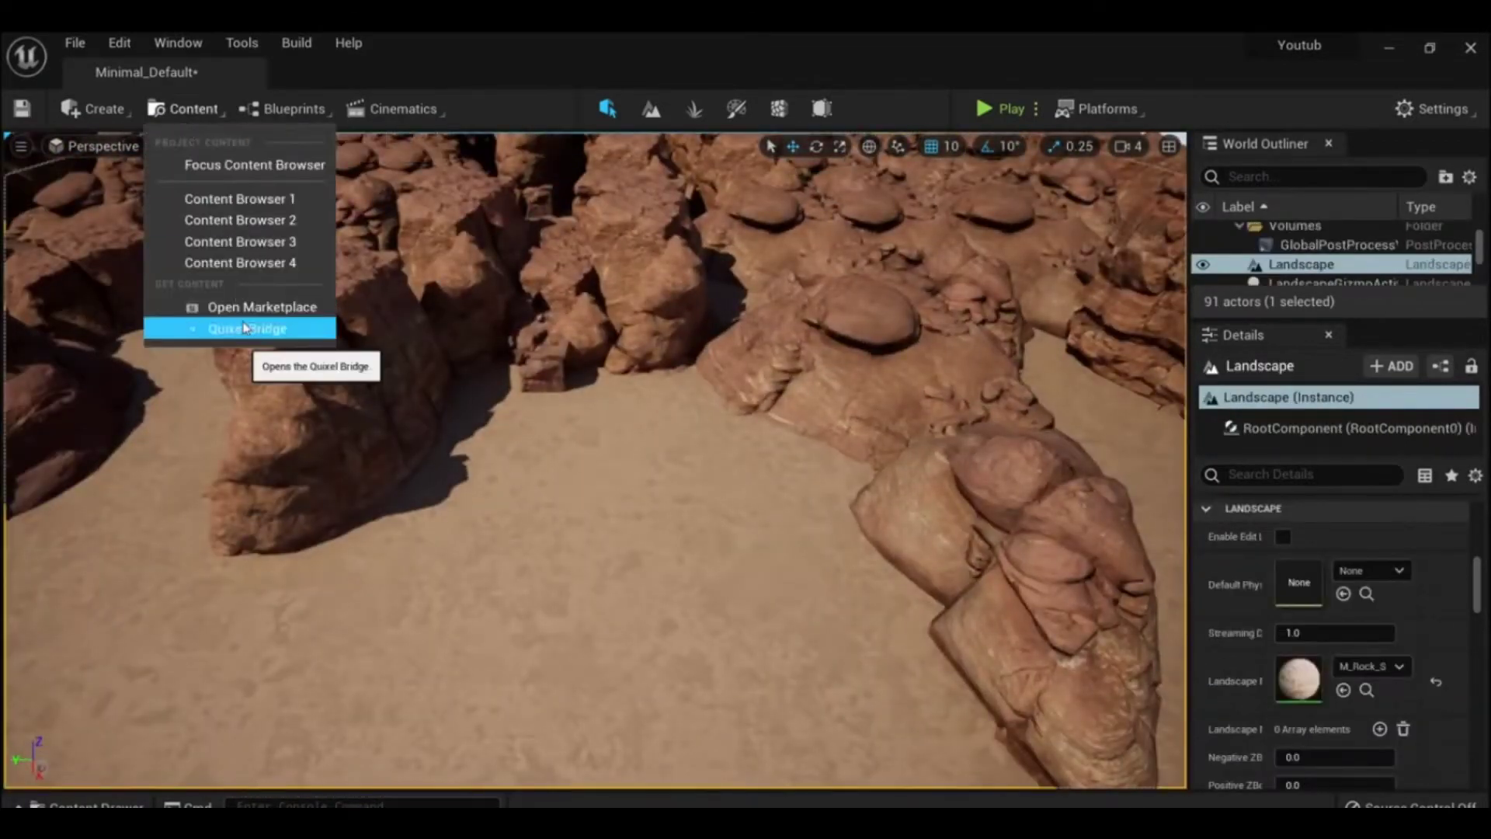
Step: Switch from Landscape paint tools into Foliage mode
click(243, 327)
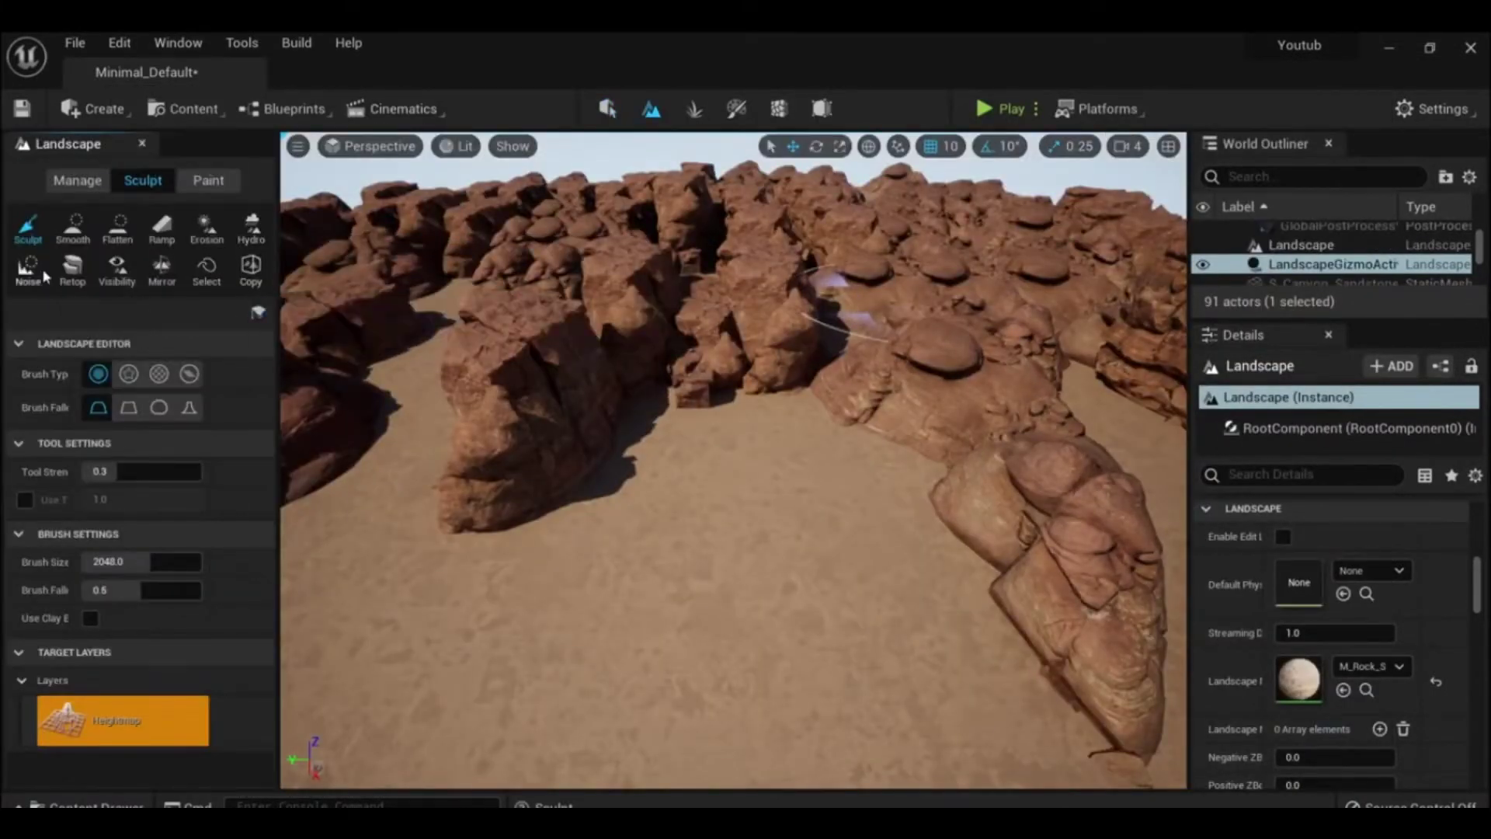
click(223, 181)
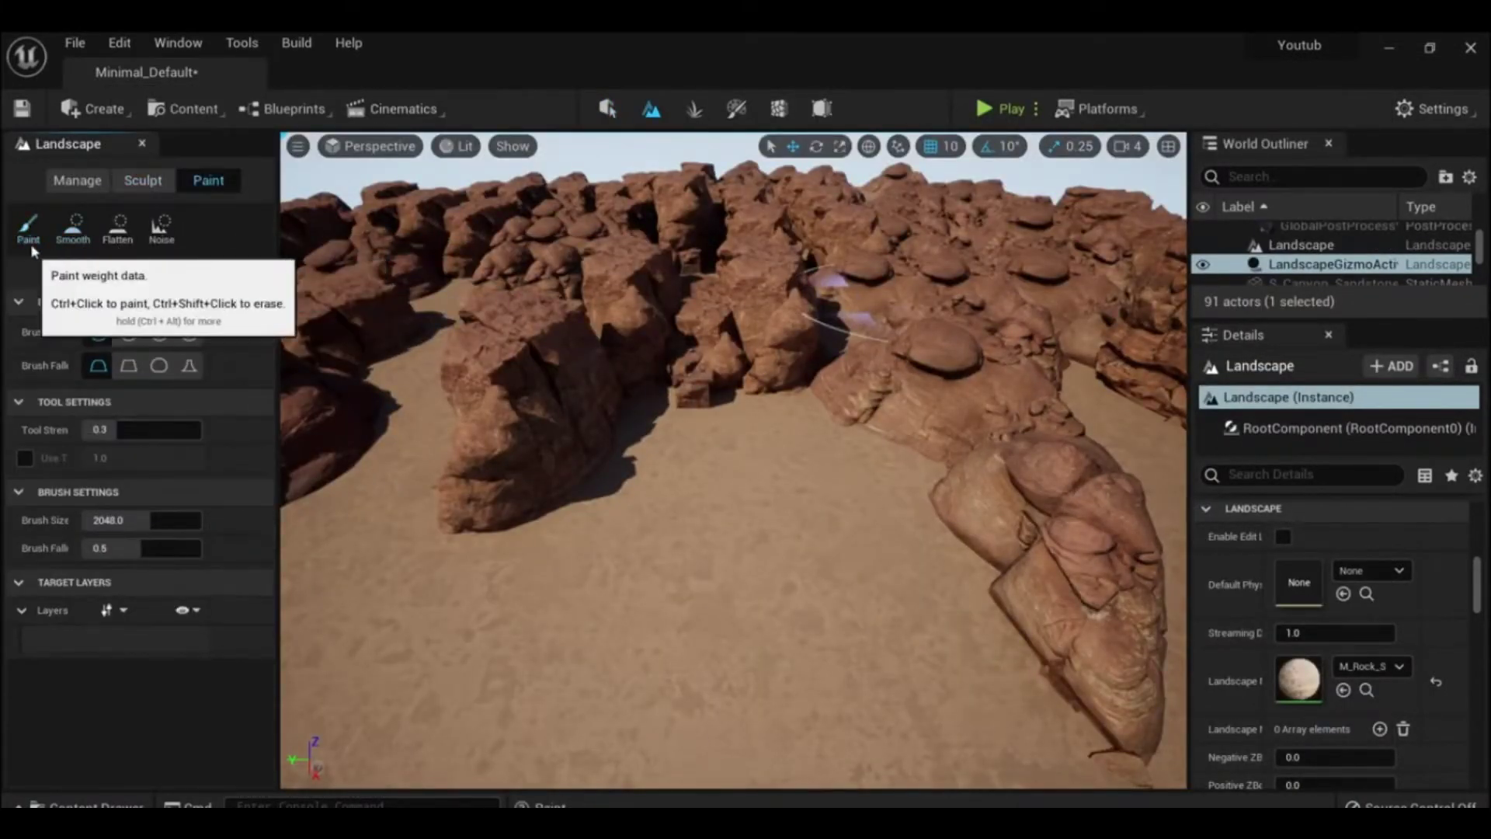
click(693, 108)
Step: Add four shrub meshes as foliage types, with paint density 1.0 and brush size about 2196
click(49, 574)
click(109, 303)
click(49, 575)
click(106, 378)
click(49, 575)
click(109, 411)
click(49, 574)
click(108, 469)
mouse_move(127, 348)
mouse_down()
mouse_move(201, 347)
mouse_move(178, 321)
mouse_up()
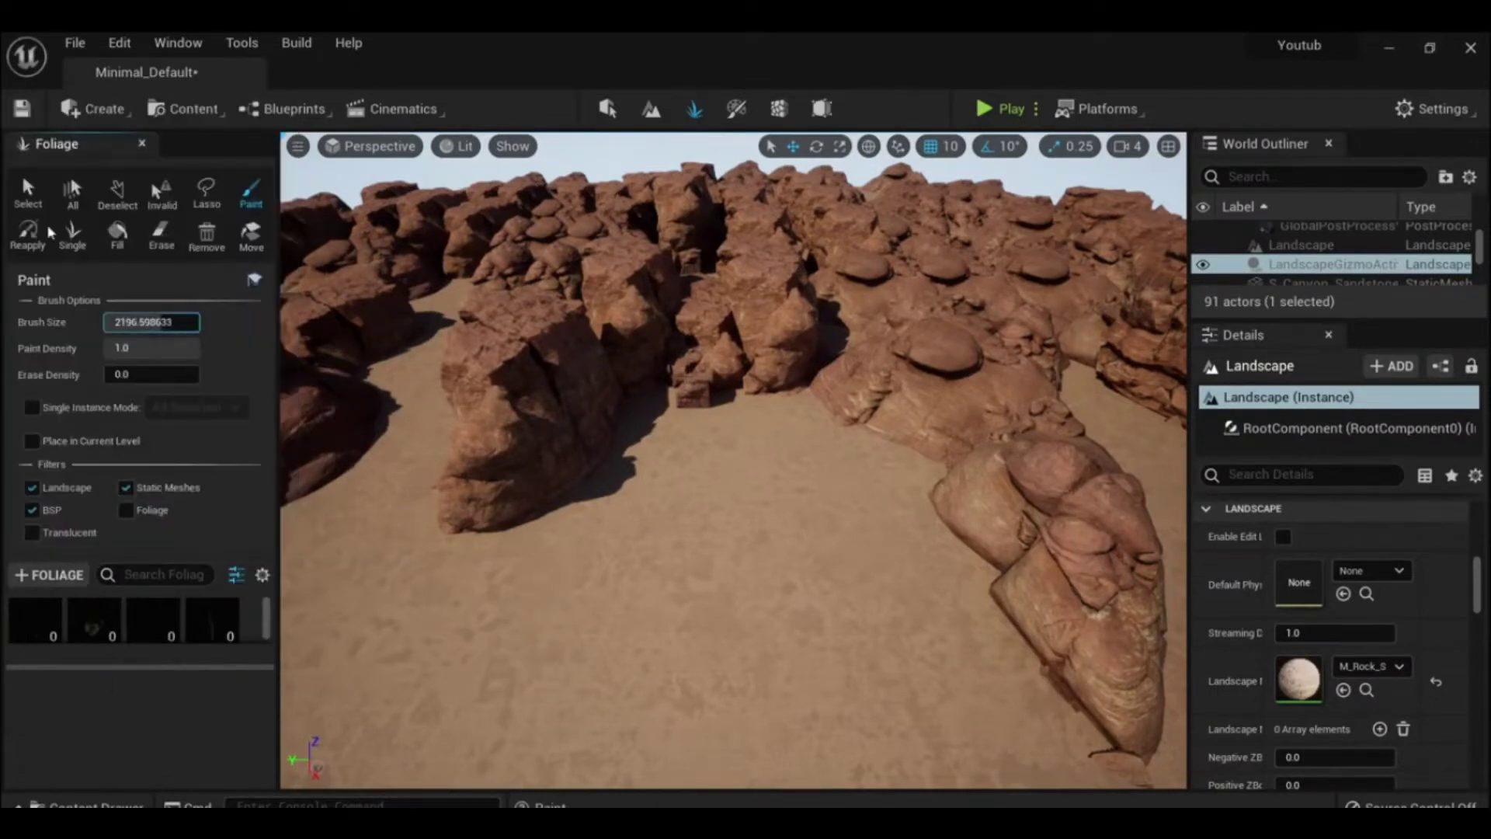
Step: Paint dead shrub instances across the sandy floor with the Fill, Single and Reapply foliage tools
click(119, 246)
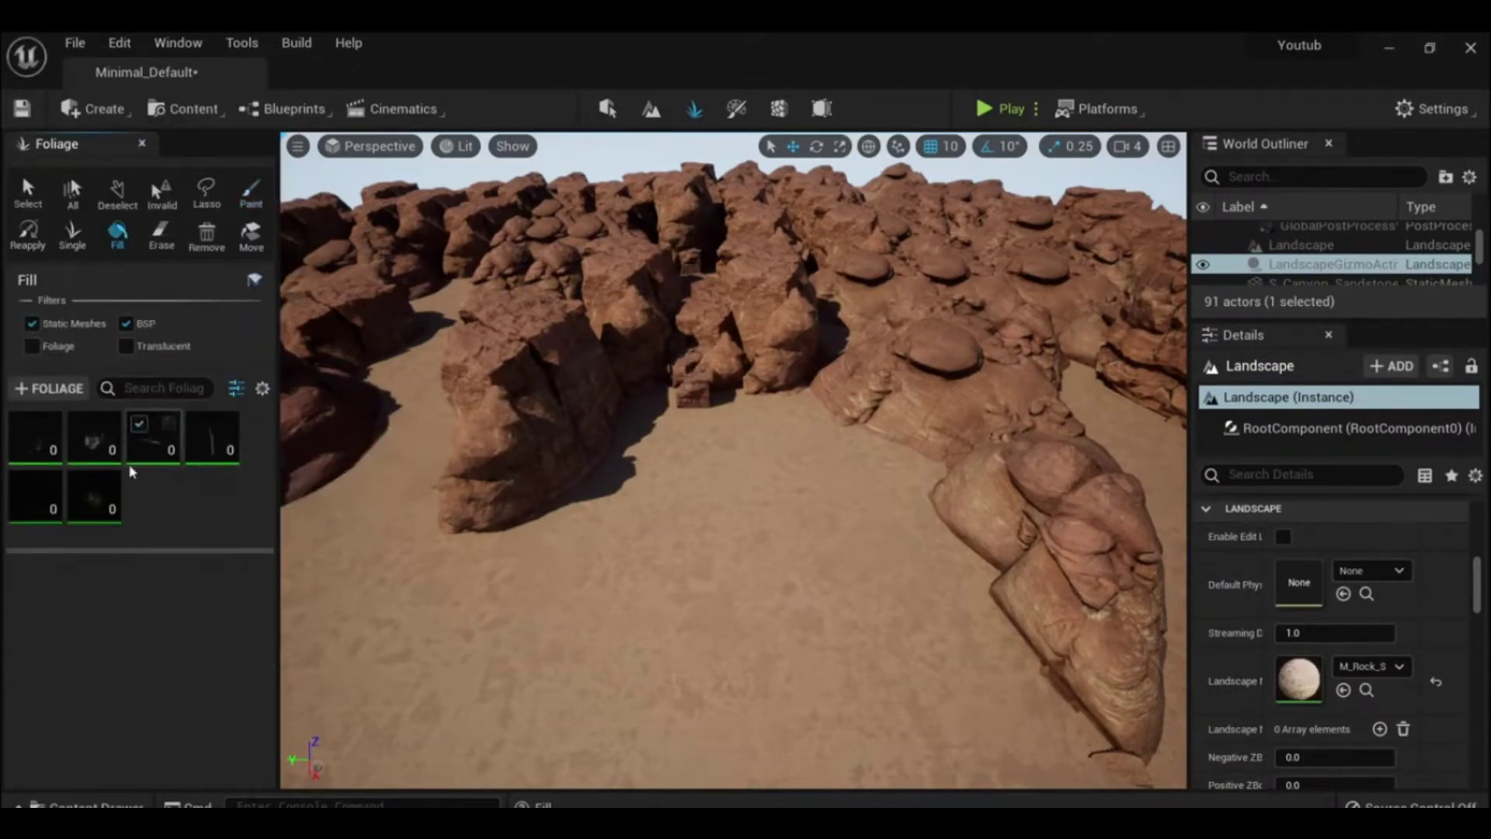
click(31, 346)
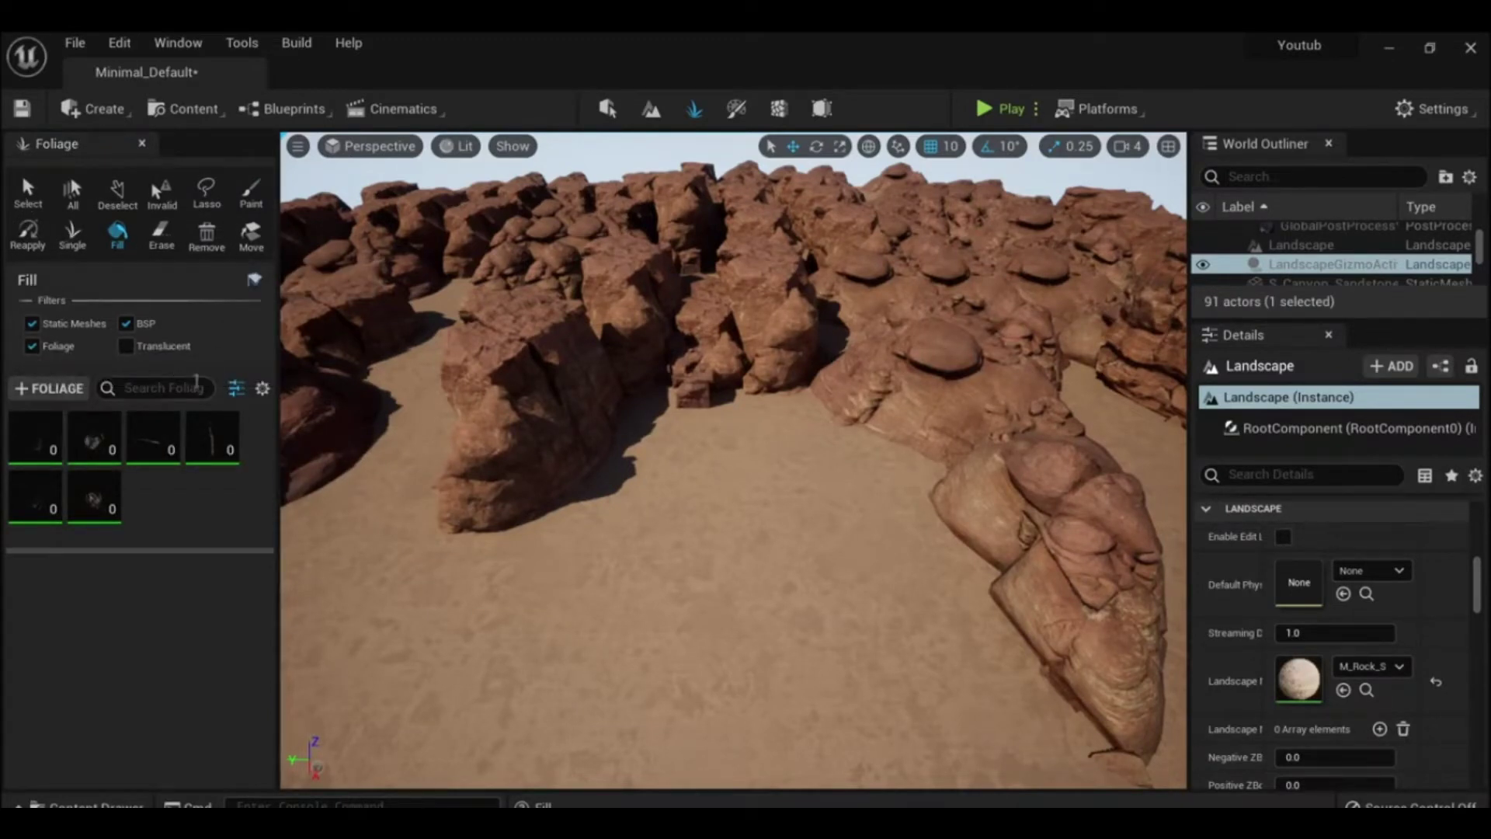
click(72, 233)
click(707, 638)
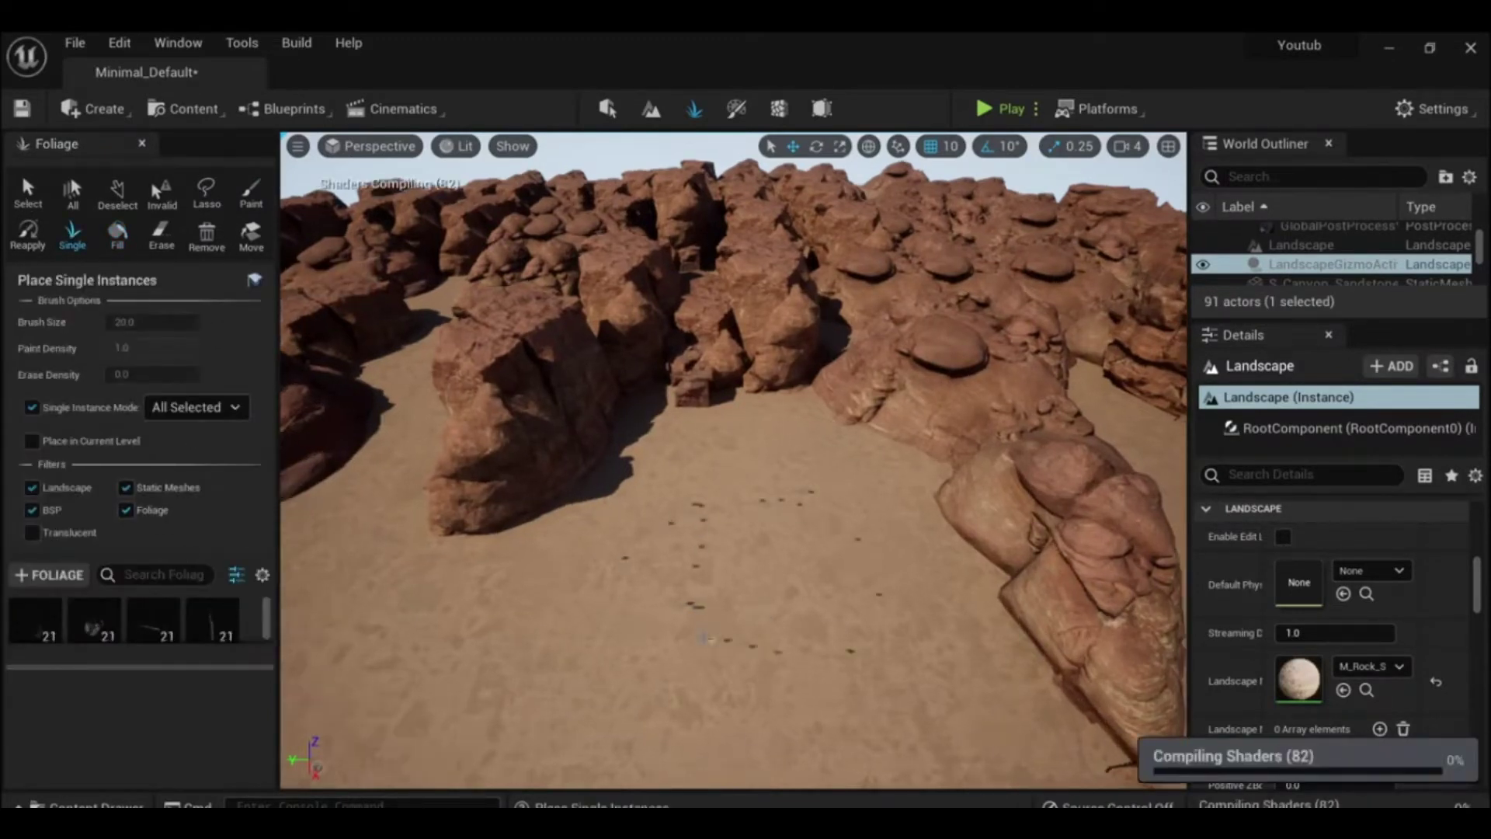
click(28, 231)
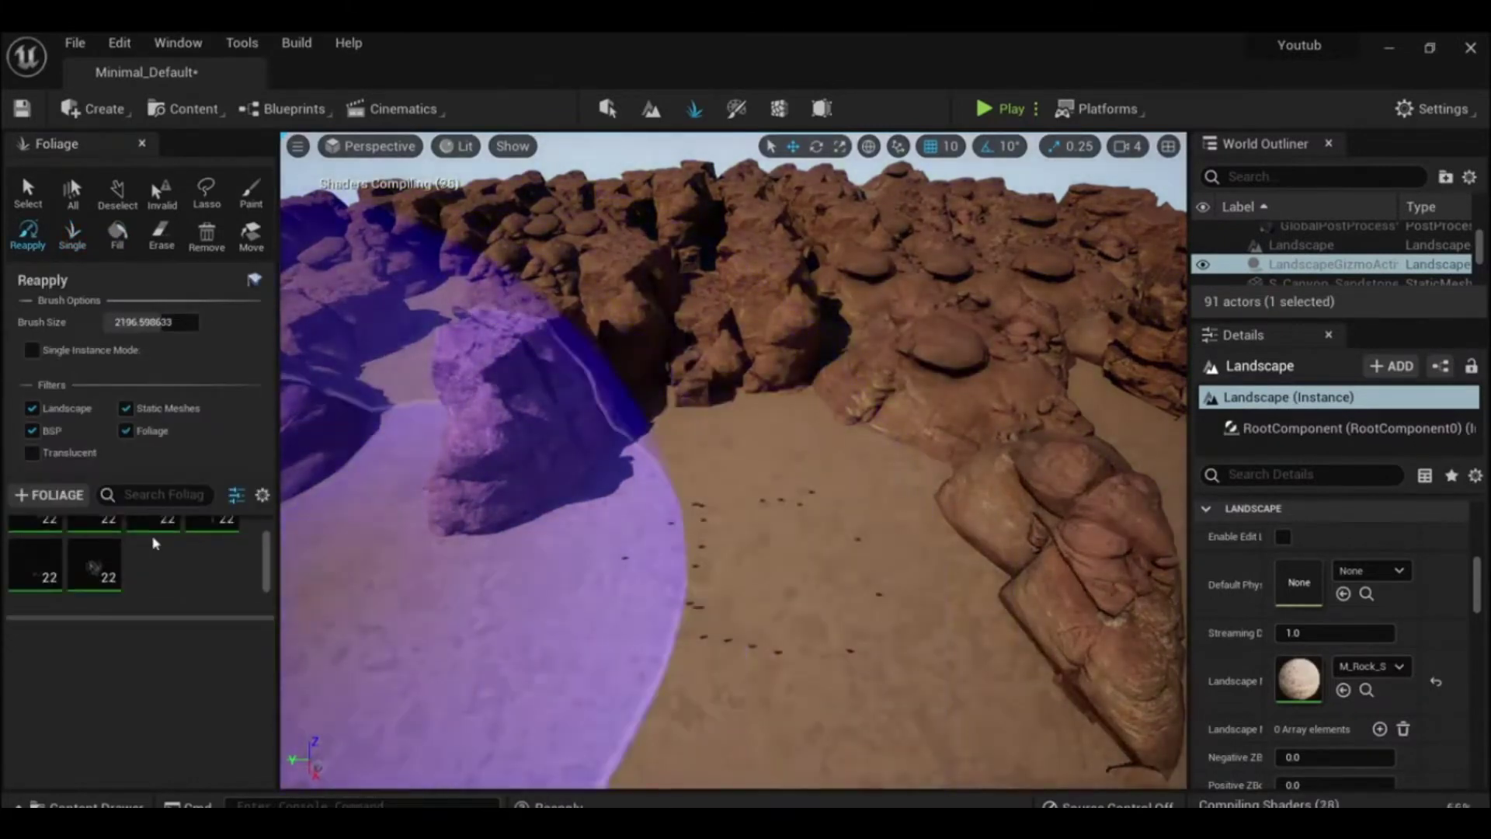
right_drag(685, 477, 686, 478)
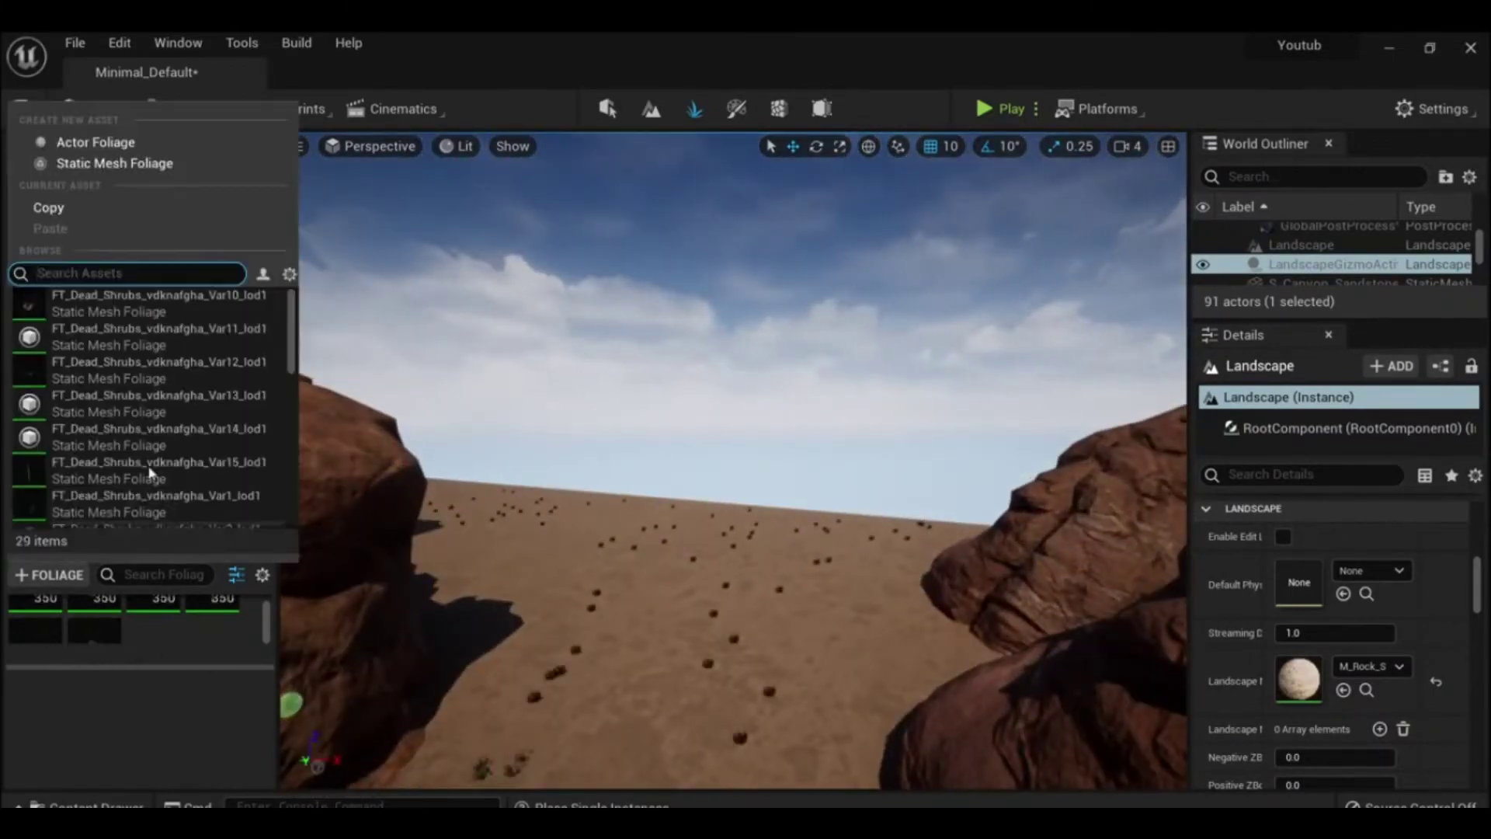
Step: Lasso-select shrub instances, review the second shrub type's instance settings, then return to Select mode
click(206, 190)
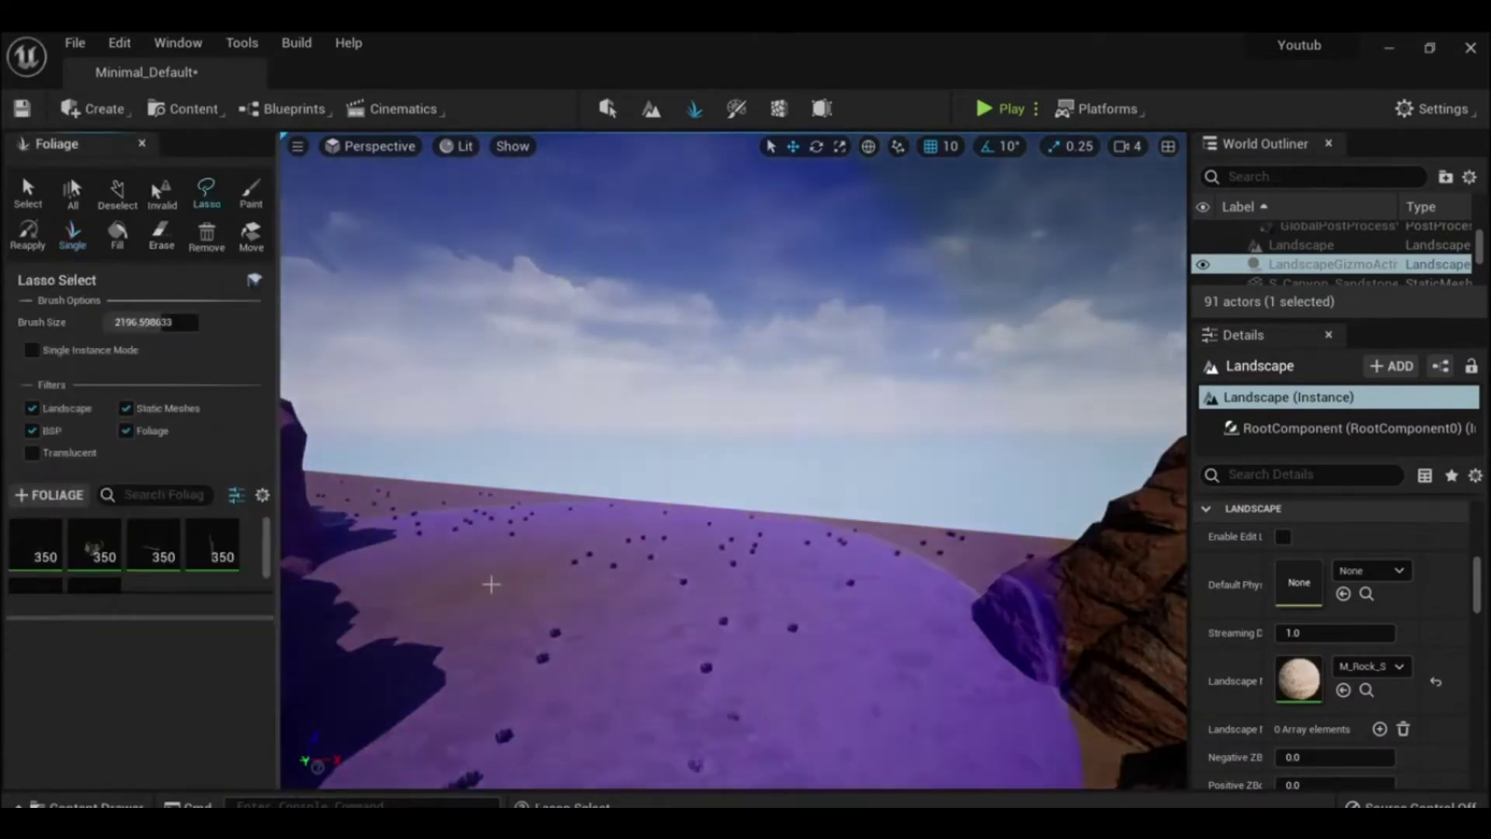
drag(448, 565, 377, 611)
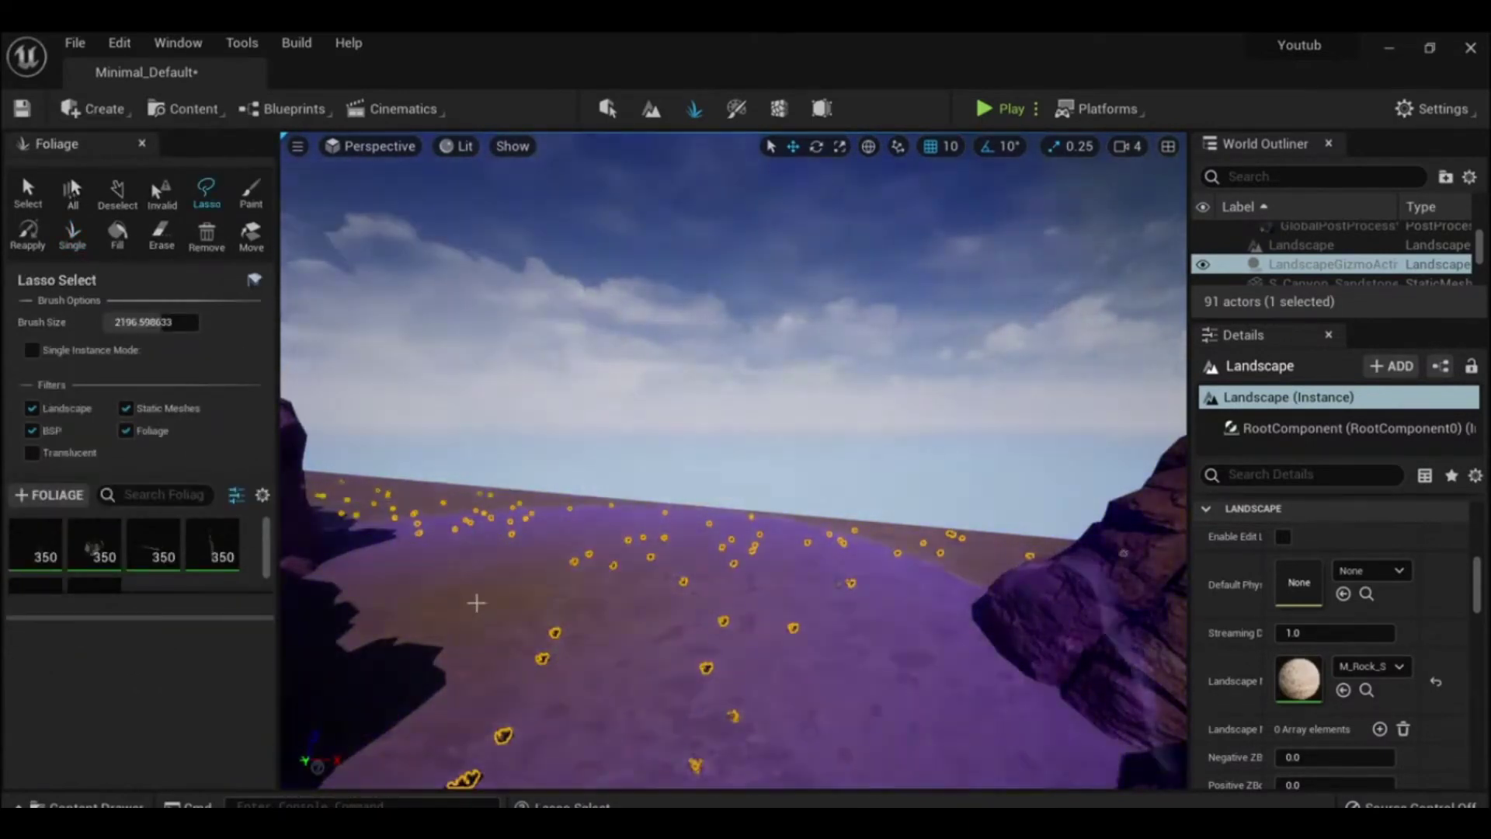
click(28, 190)
click(94, 368)
scroll(227, 669, down, 5)
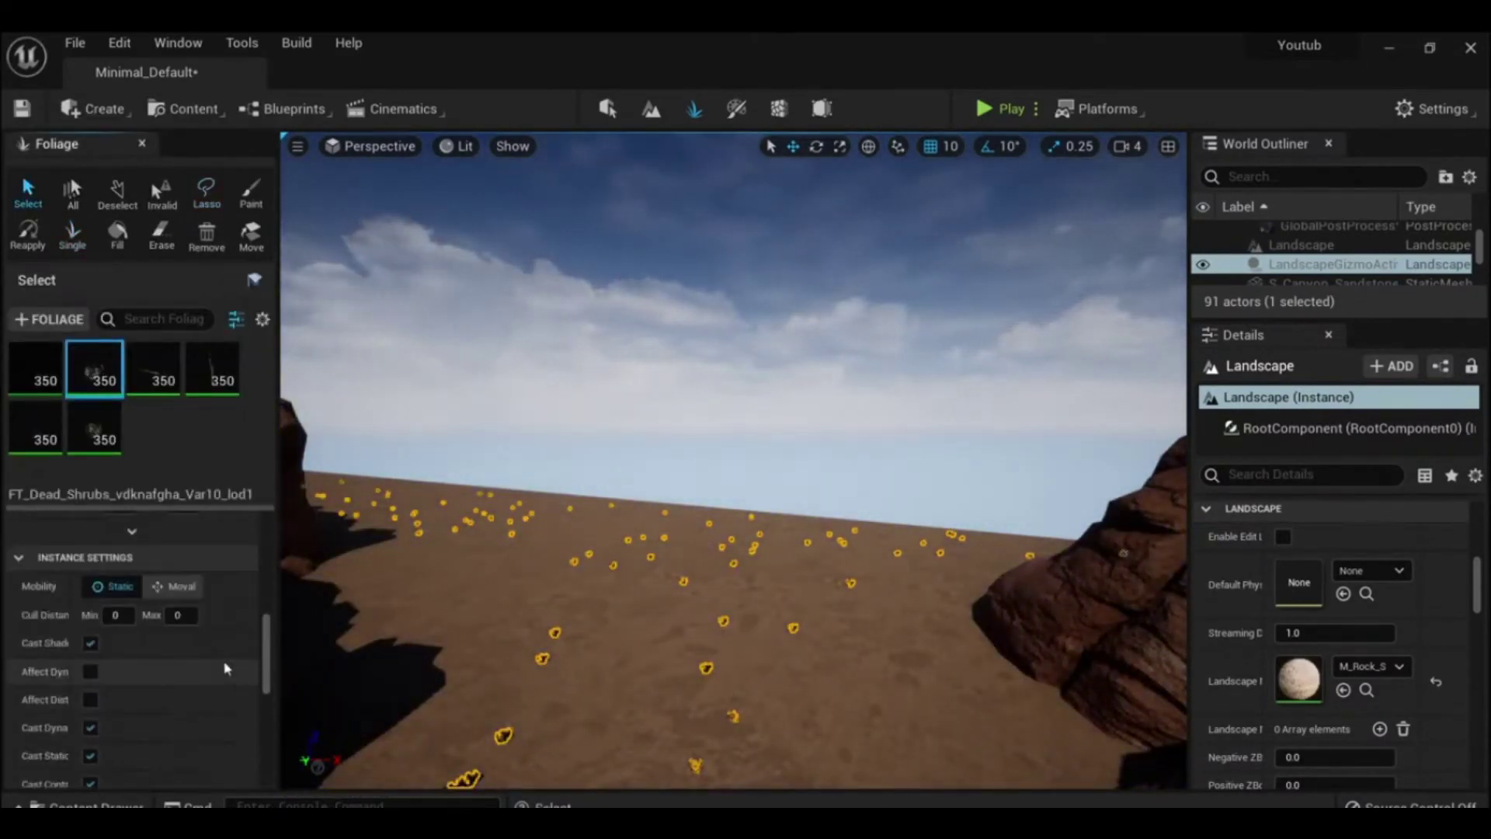
click(608, 109)
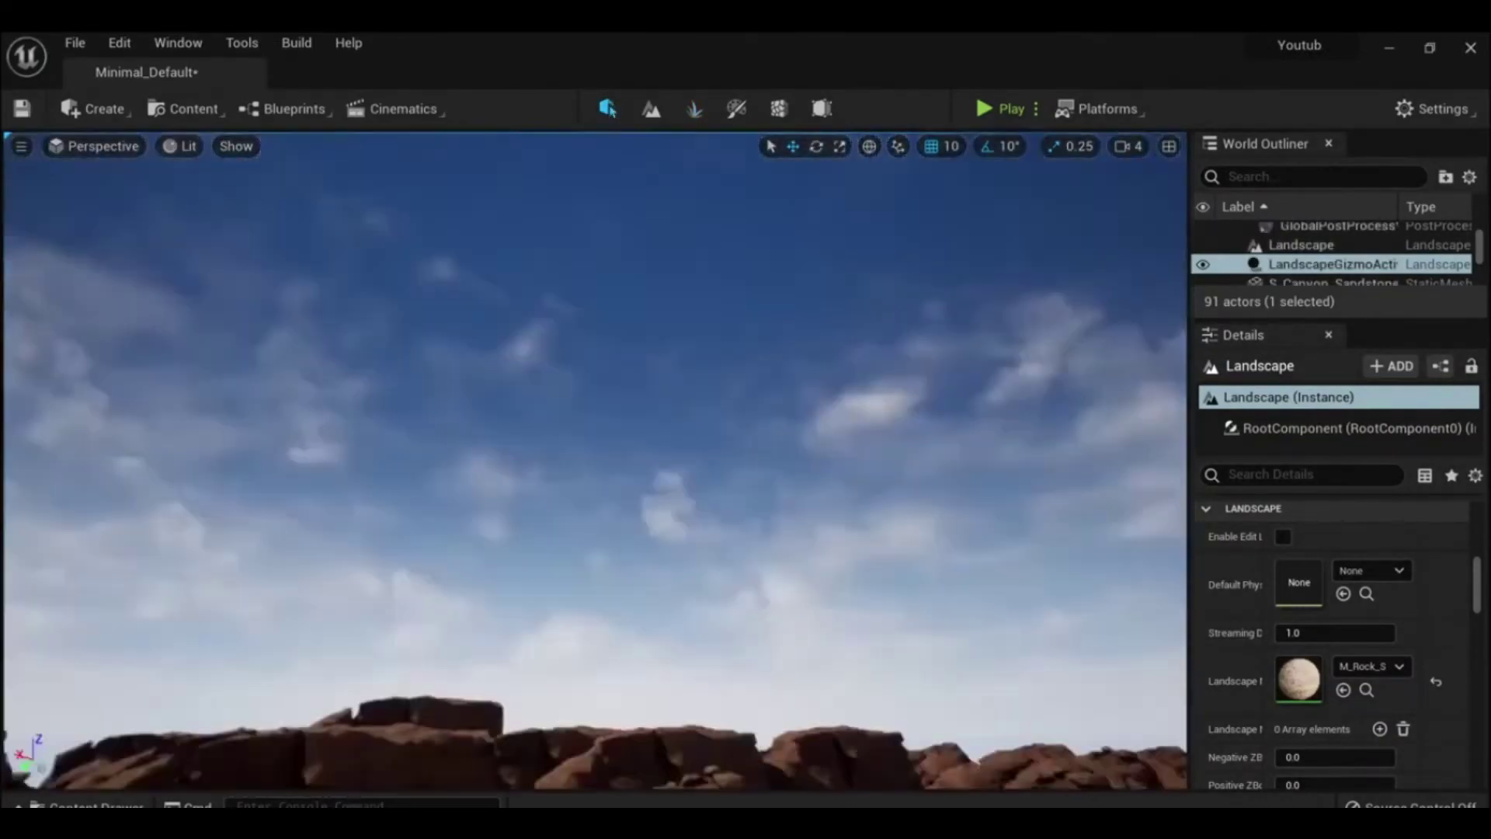
right_drag(590, 458, 590, 543)
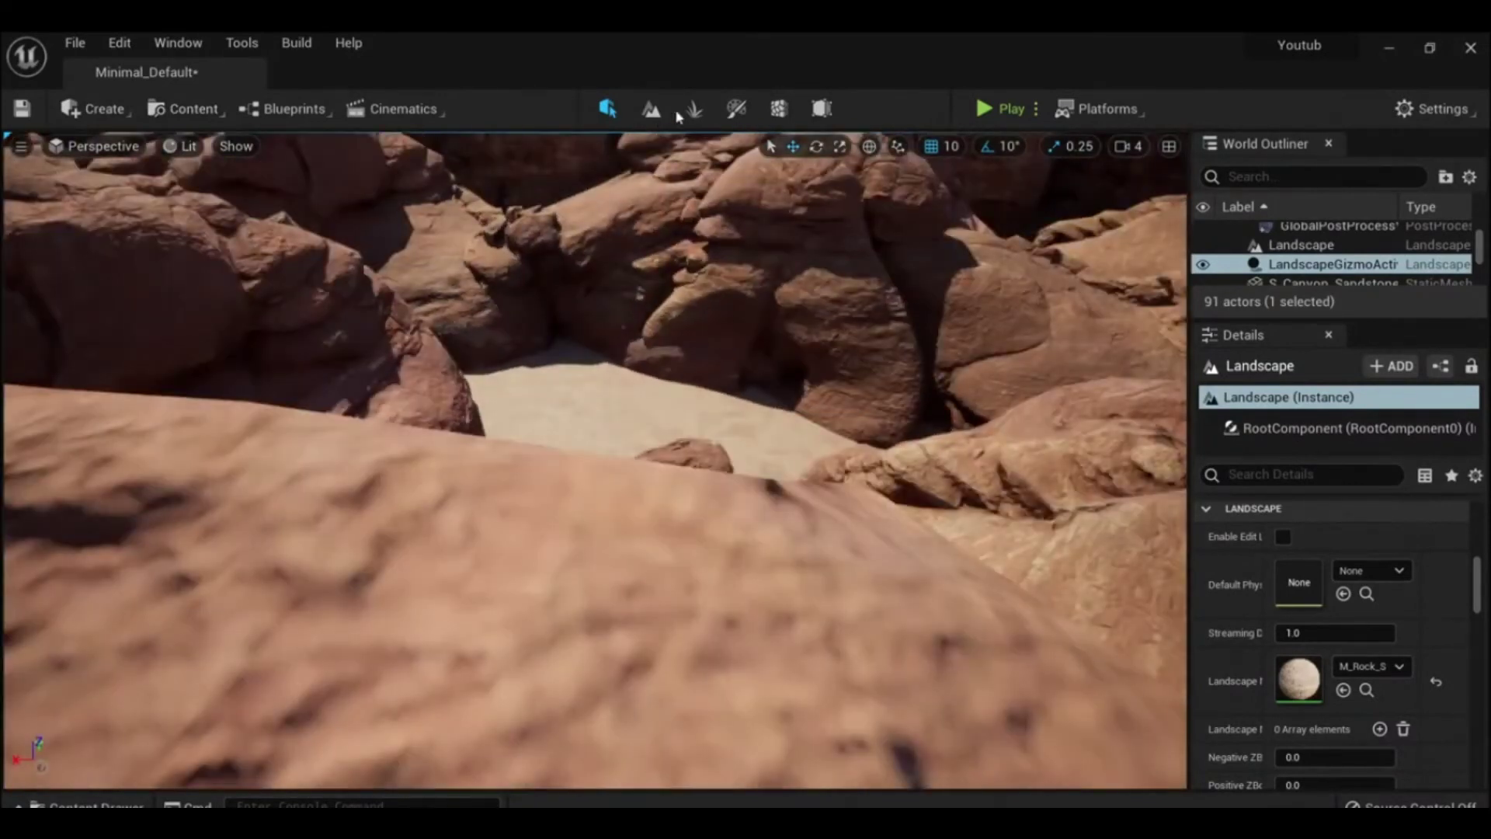
Step: Cycle through the Mesh Paint, Fracture, Brush Editing and Landscape noise editor modes
click(747, 112)
click(780, 113)
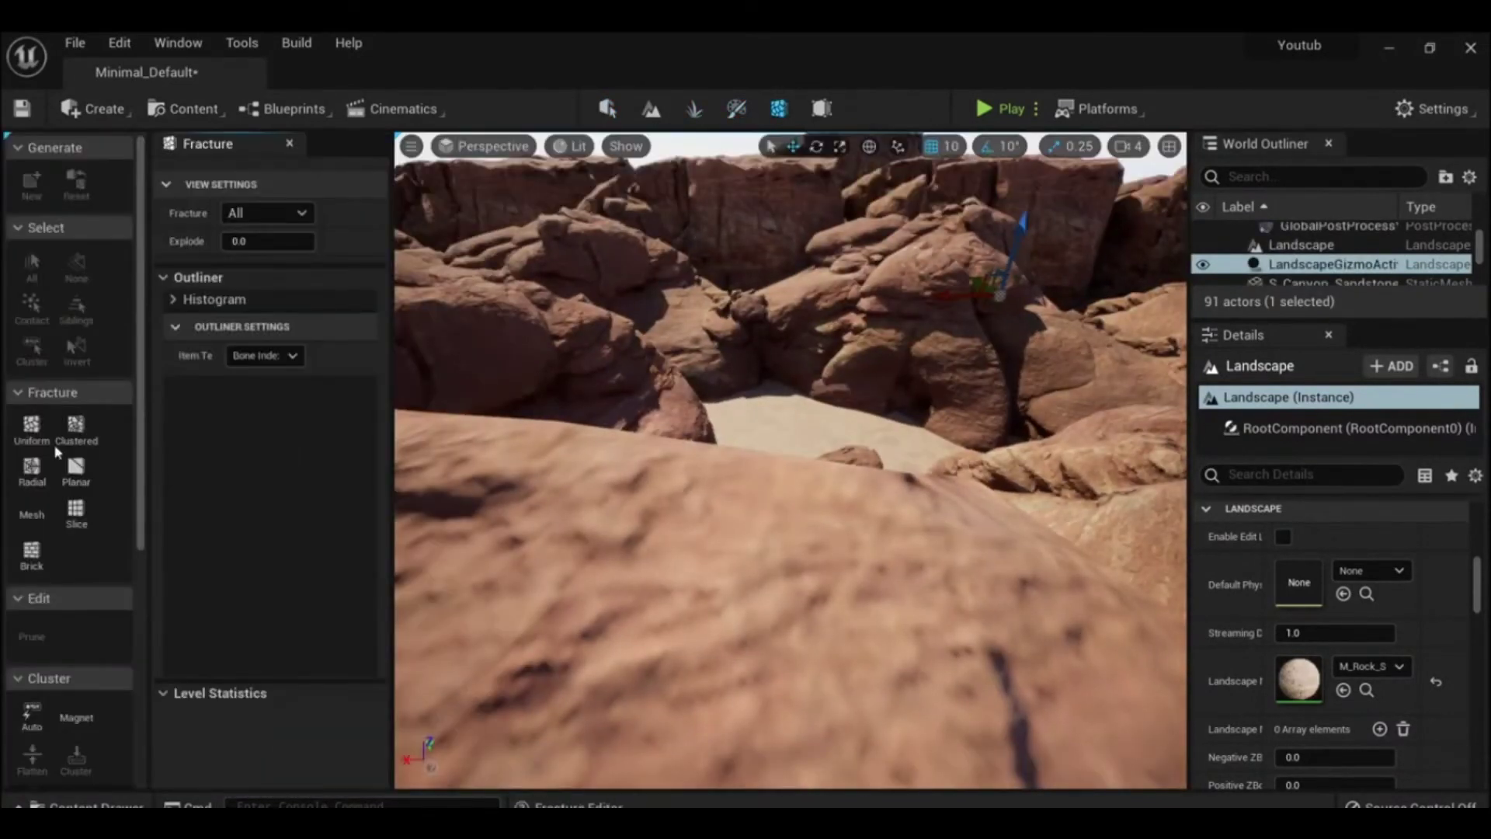
click(469, 342)
key(shift+6)
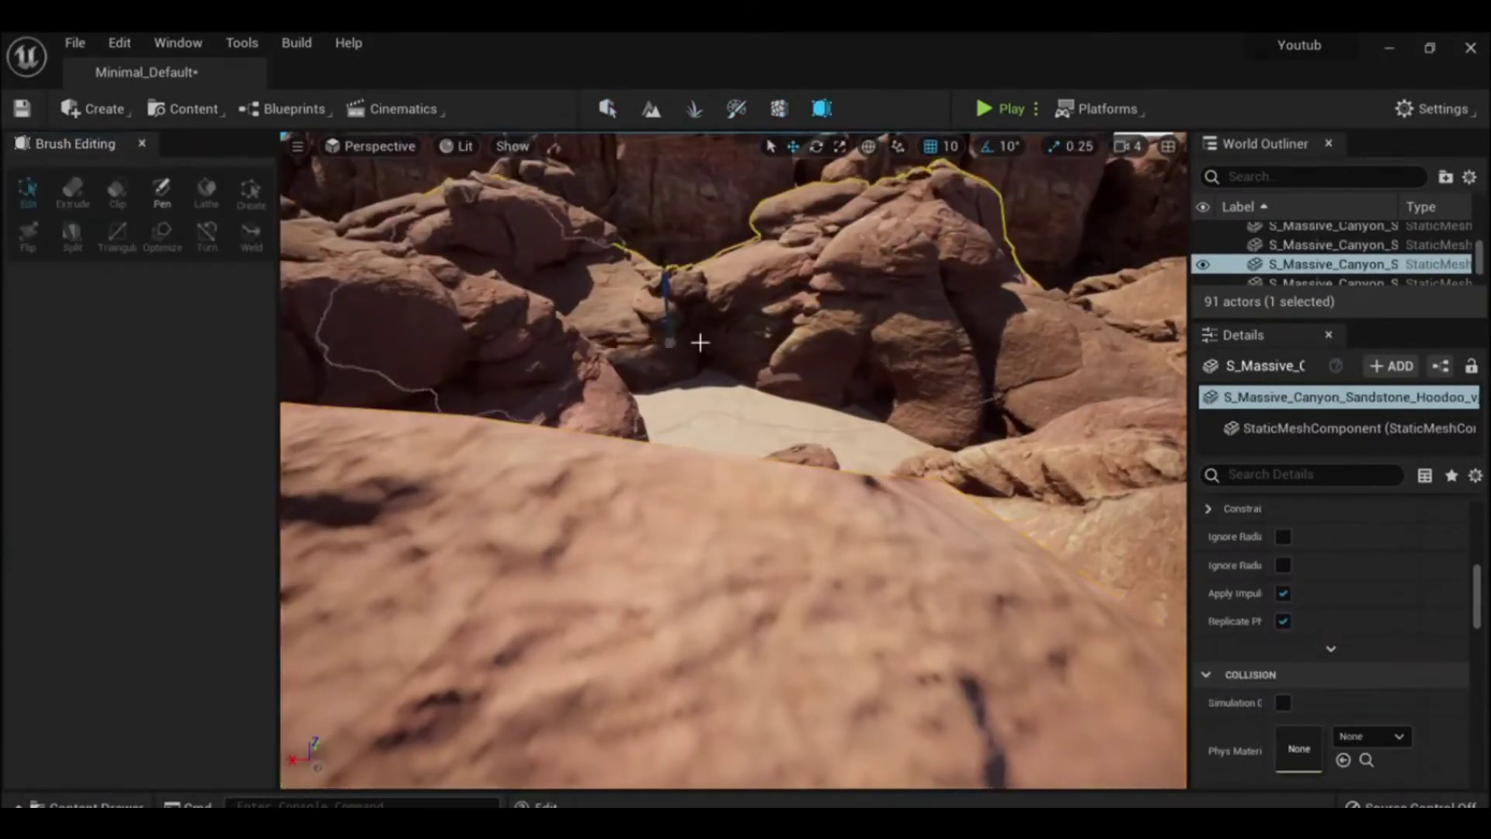
click(651, 111)
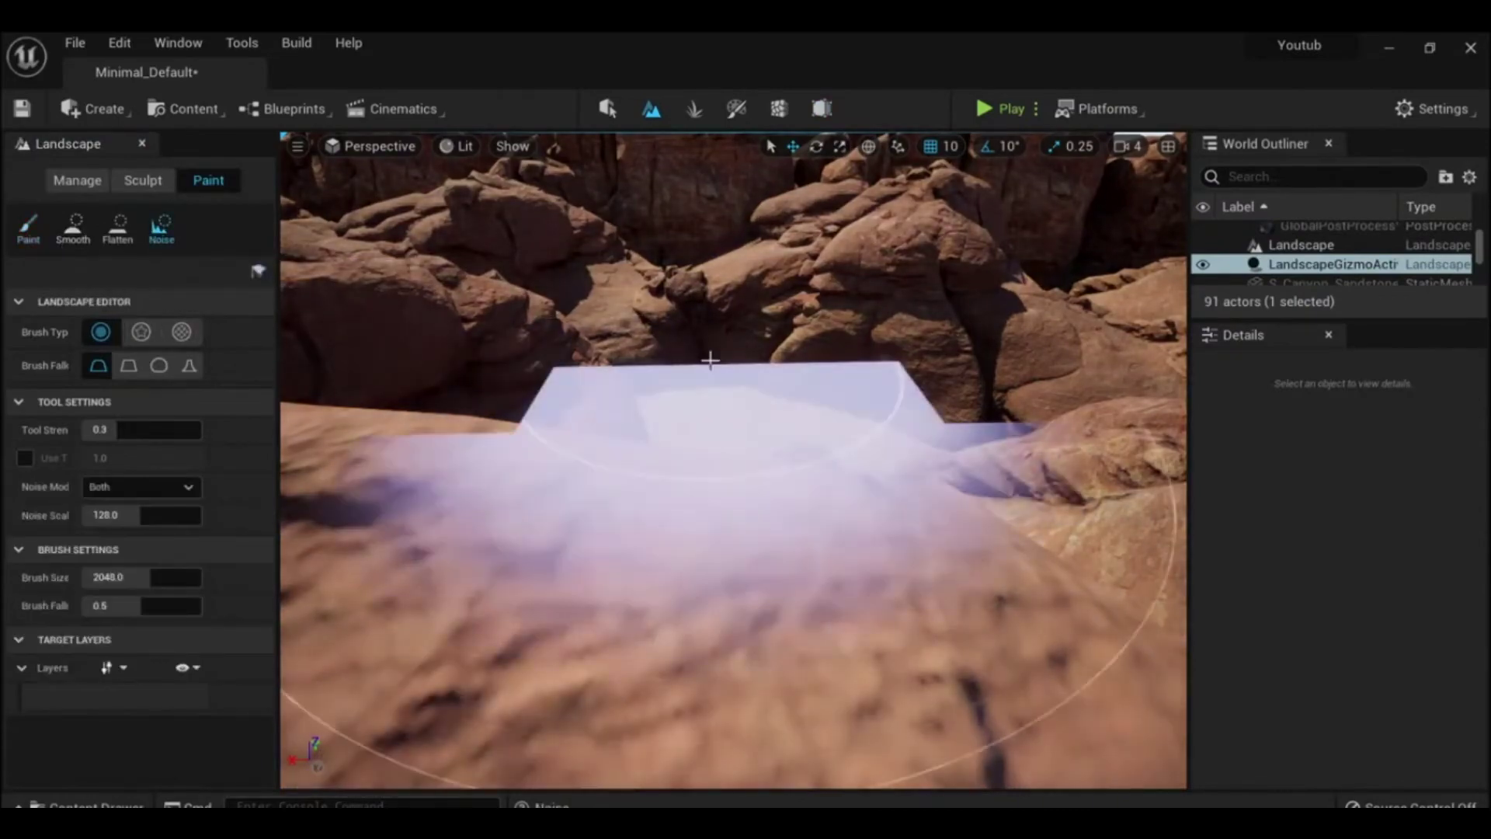
click(161, 227)
Step: Look at the Mesh Paint texture and weight tools, then open Quixel Bridge from the Content menu
click(734, 109)
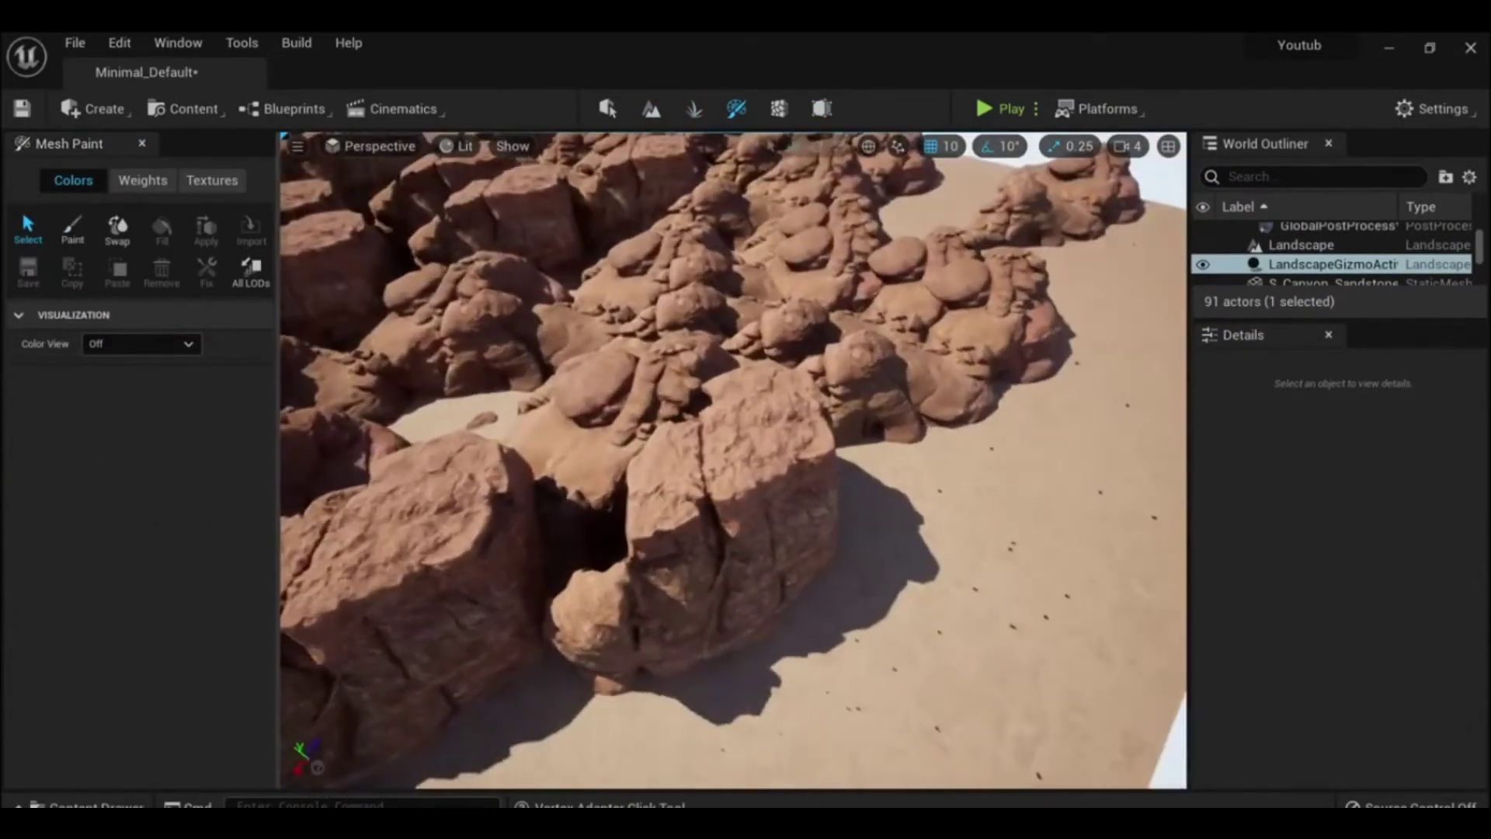
right_drag(663, 529, 663, 466)
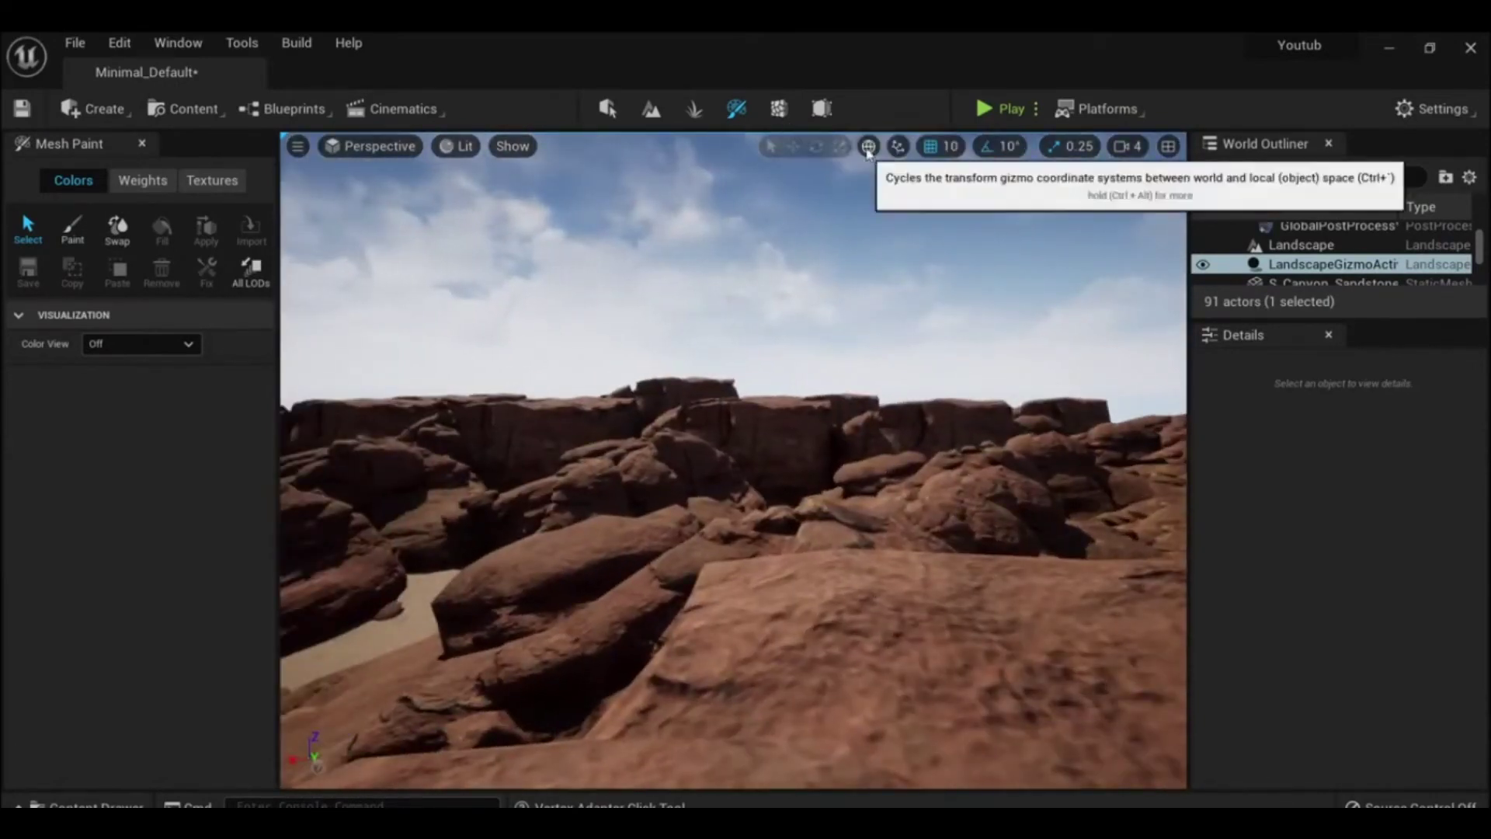
click(209, 180)
click(148, 186)
click(185, 108)
click(233, 326)
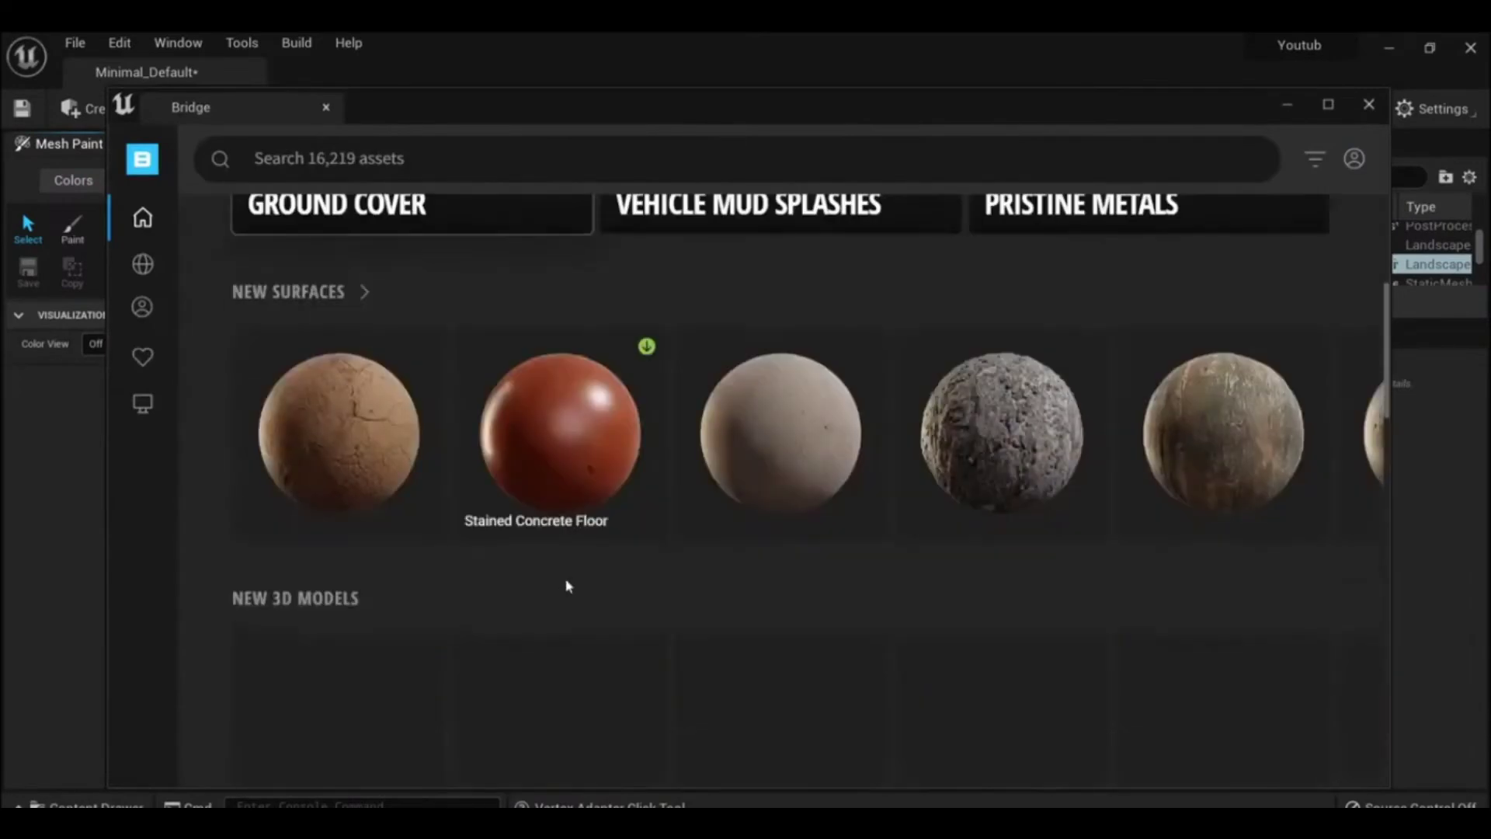
Step: Browse the Bridge Collections and MetaHumans sections, then go back to the Bridge home page
scroll(330, 462, up, 5)
click(142, 264)
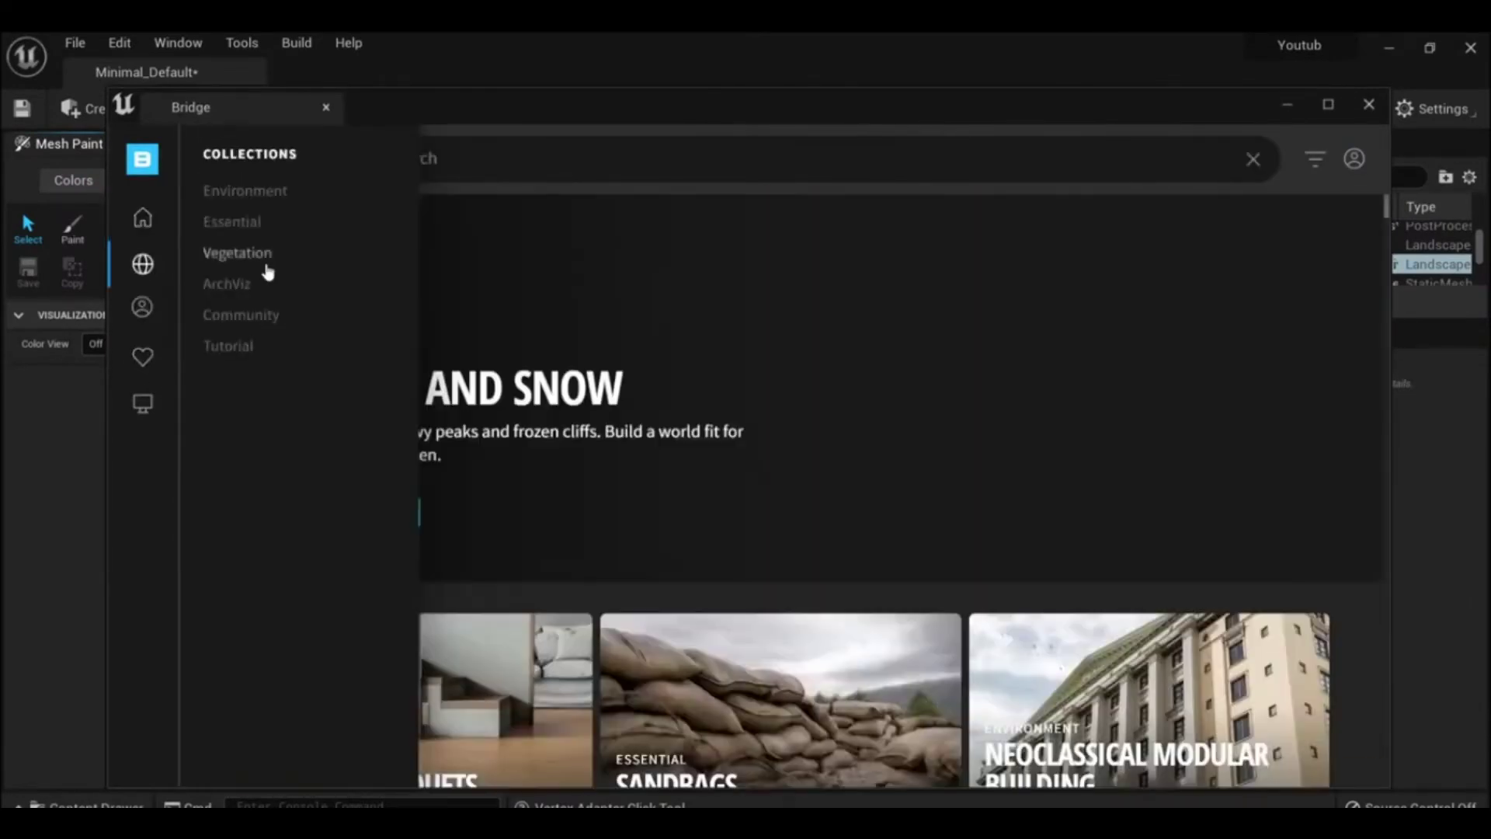
scroll(524, 340, down, 5)
scroll(525, 340, down, 5)
scroll(525, 340, down, 5)
click(142, 306)
click(142, 307)
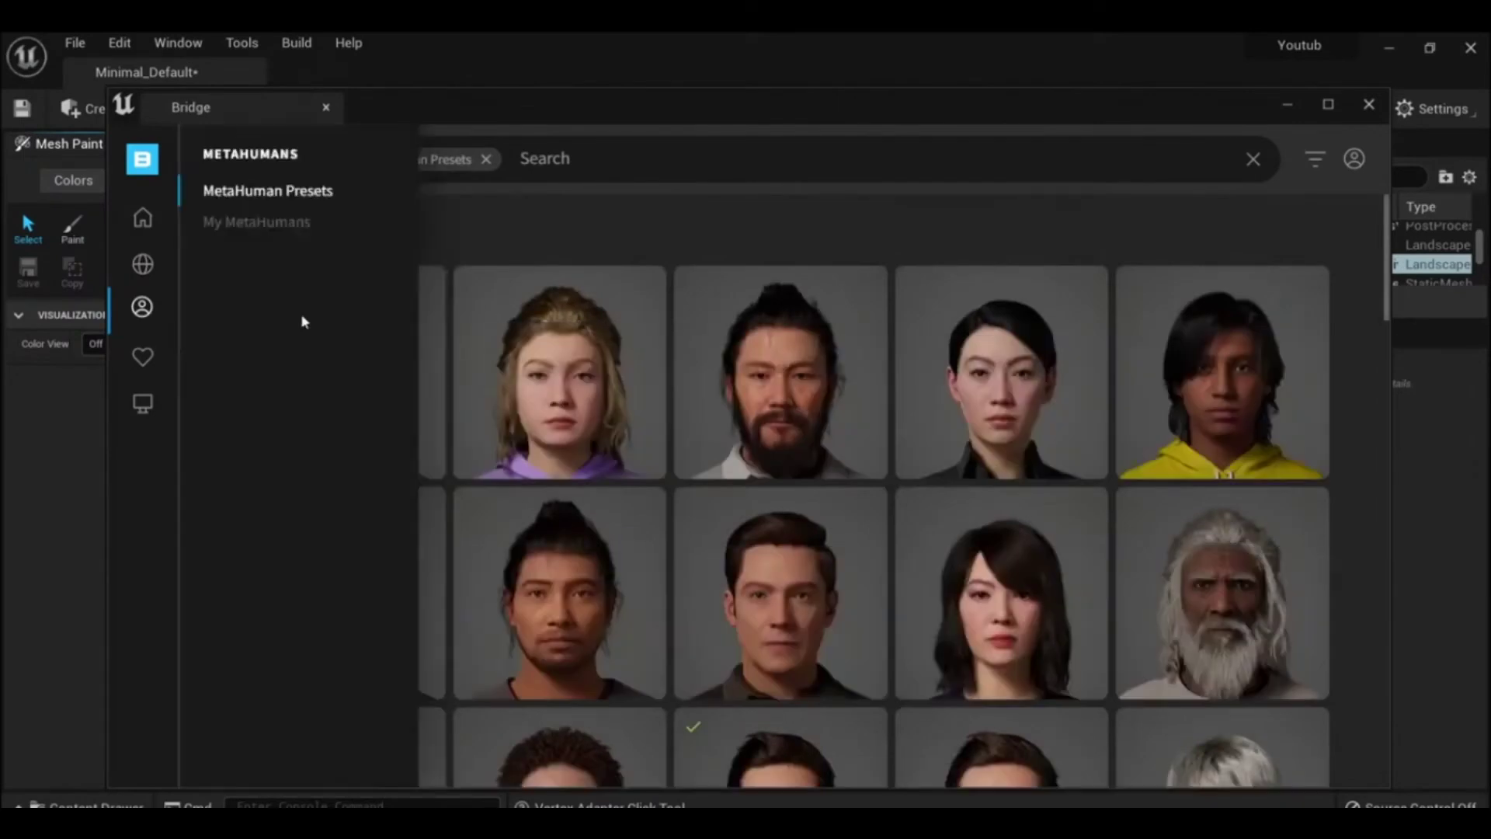
click(257, 222)
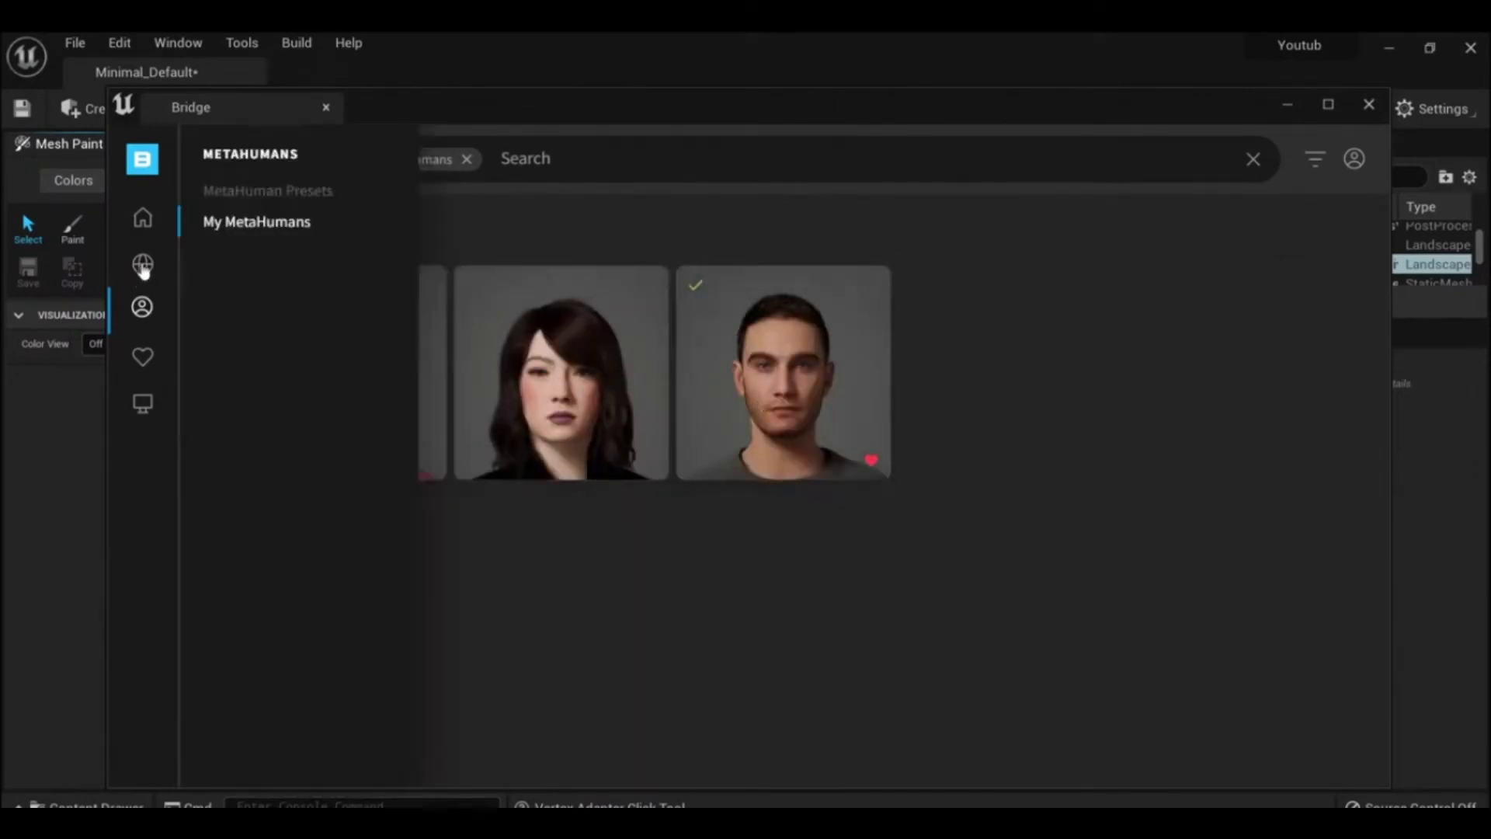
click(142, 218)
Step: Close Quixel Bridge, start Simulate from the Play options, and close the World Outliner
click(1368, 104)
click(1036, 108)
click(1289, 273)
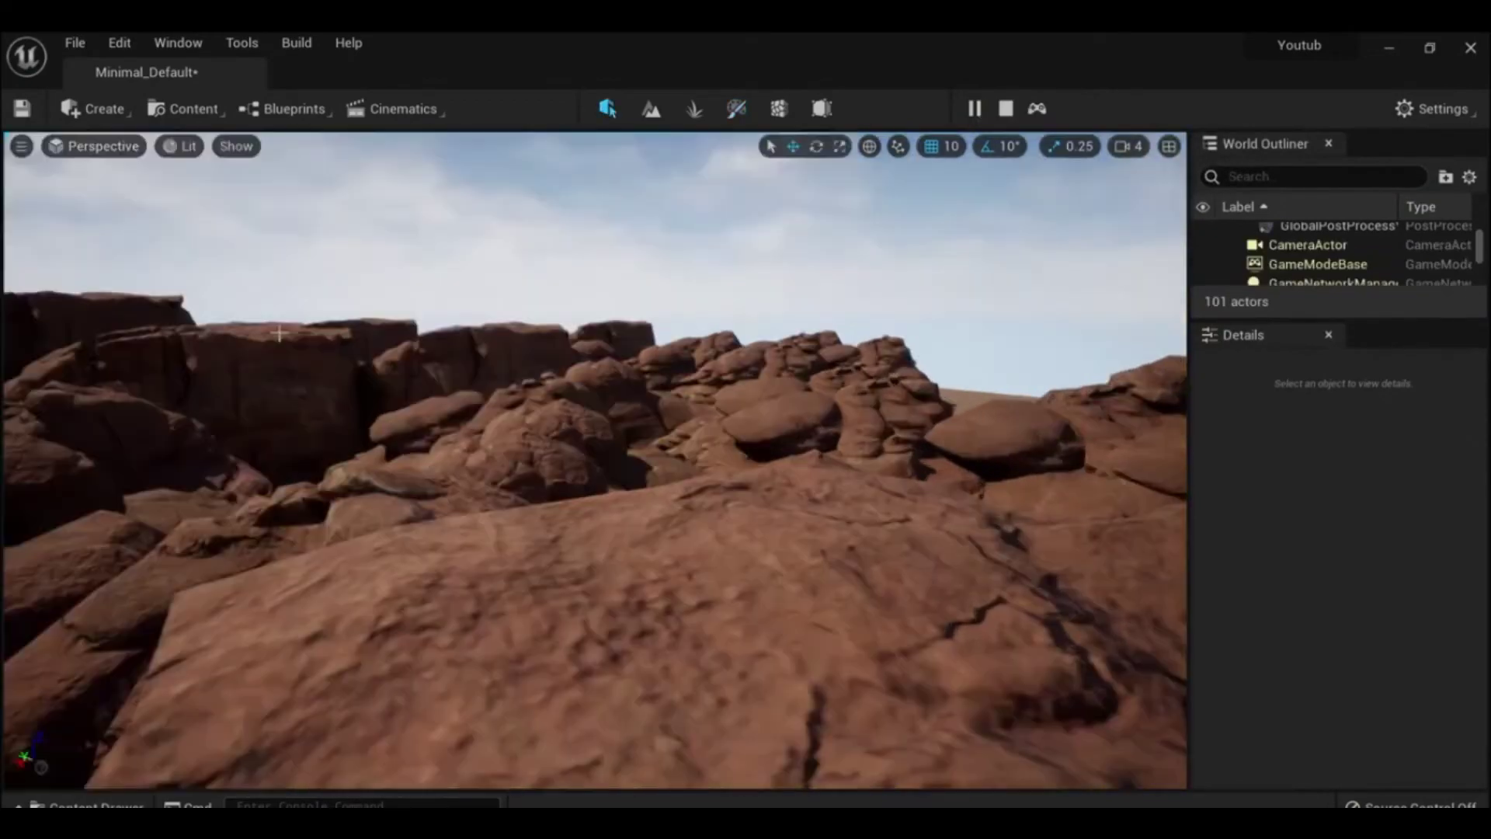
click(1329, 143)
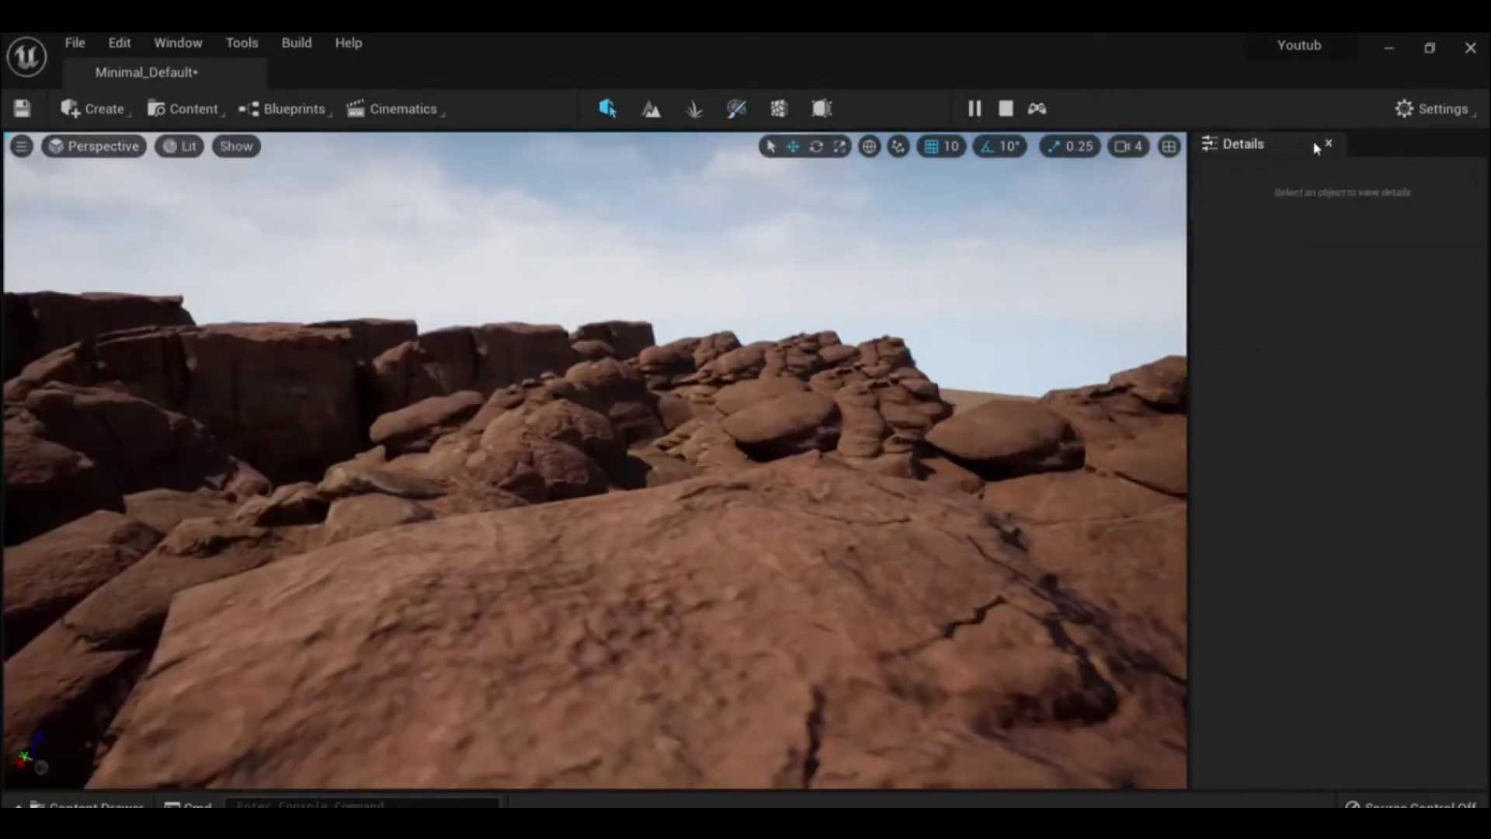
Step: Close the Details panel, then view the build options and a viewport context menu during simulation
click(1329, 143)
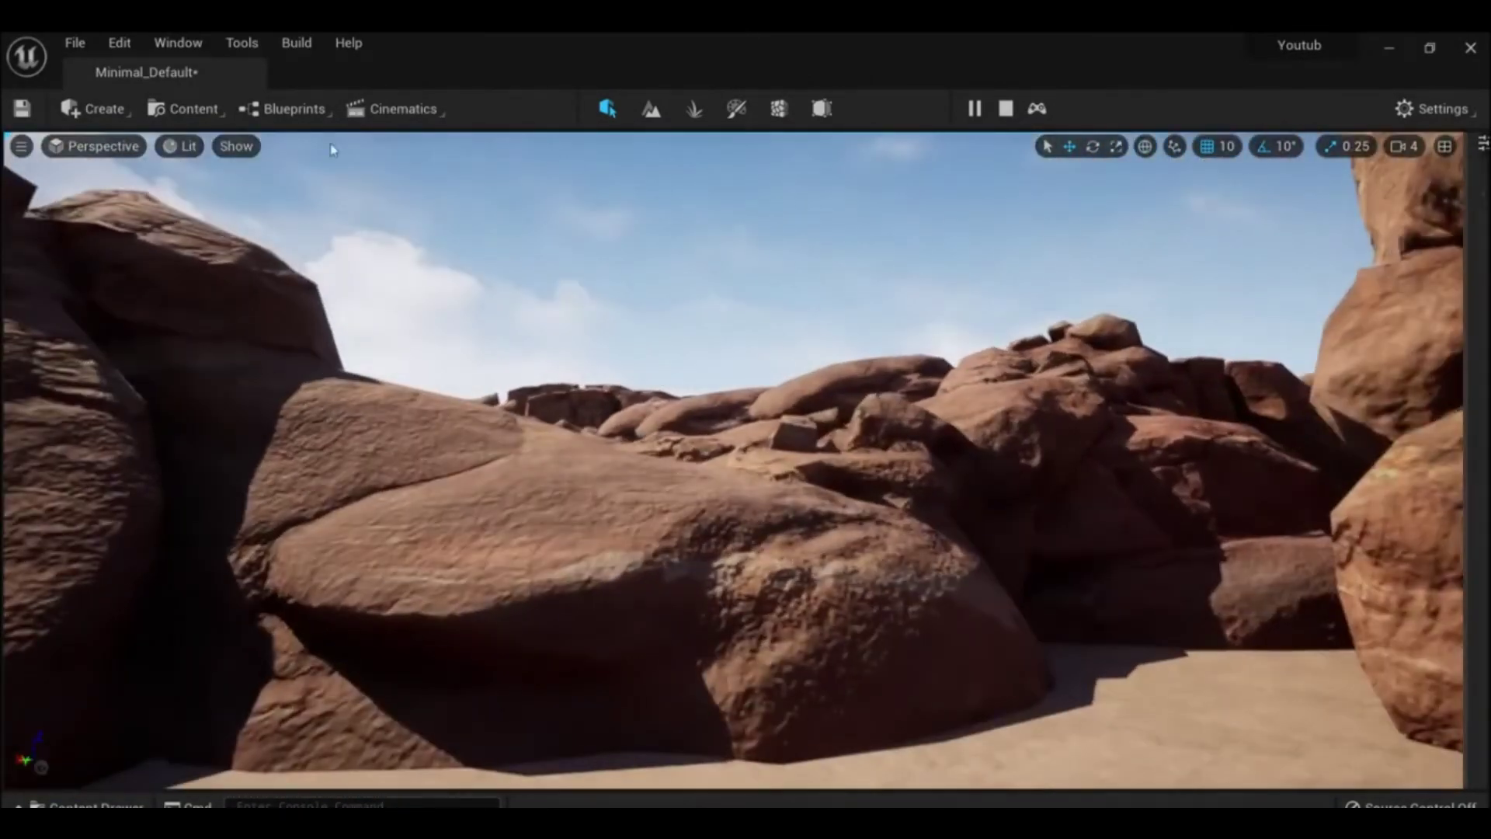
click(282, 45)
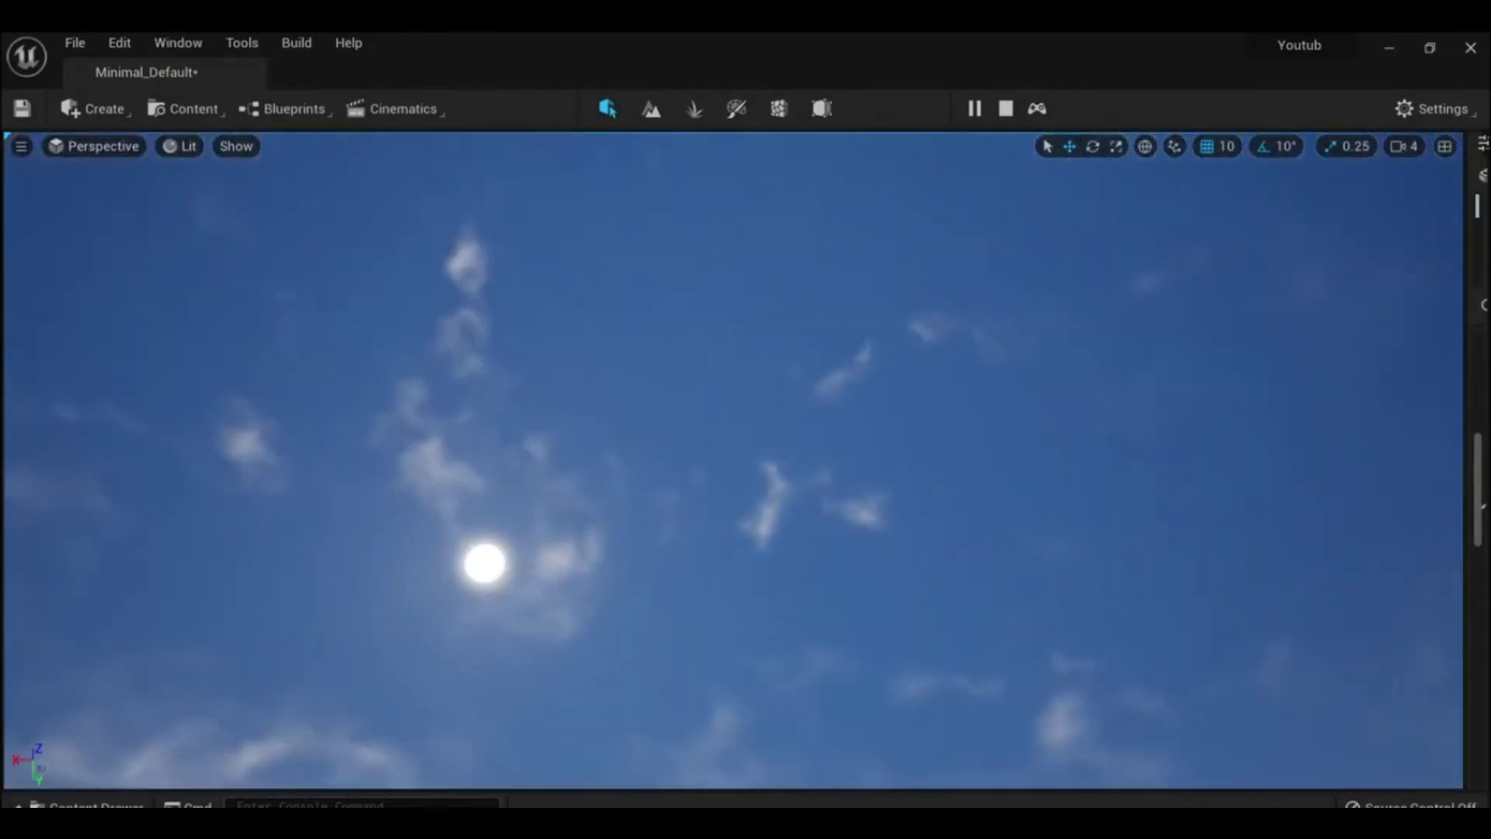
right_click(475, 570)
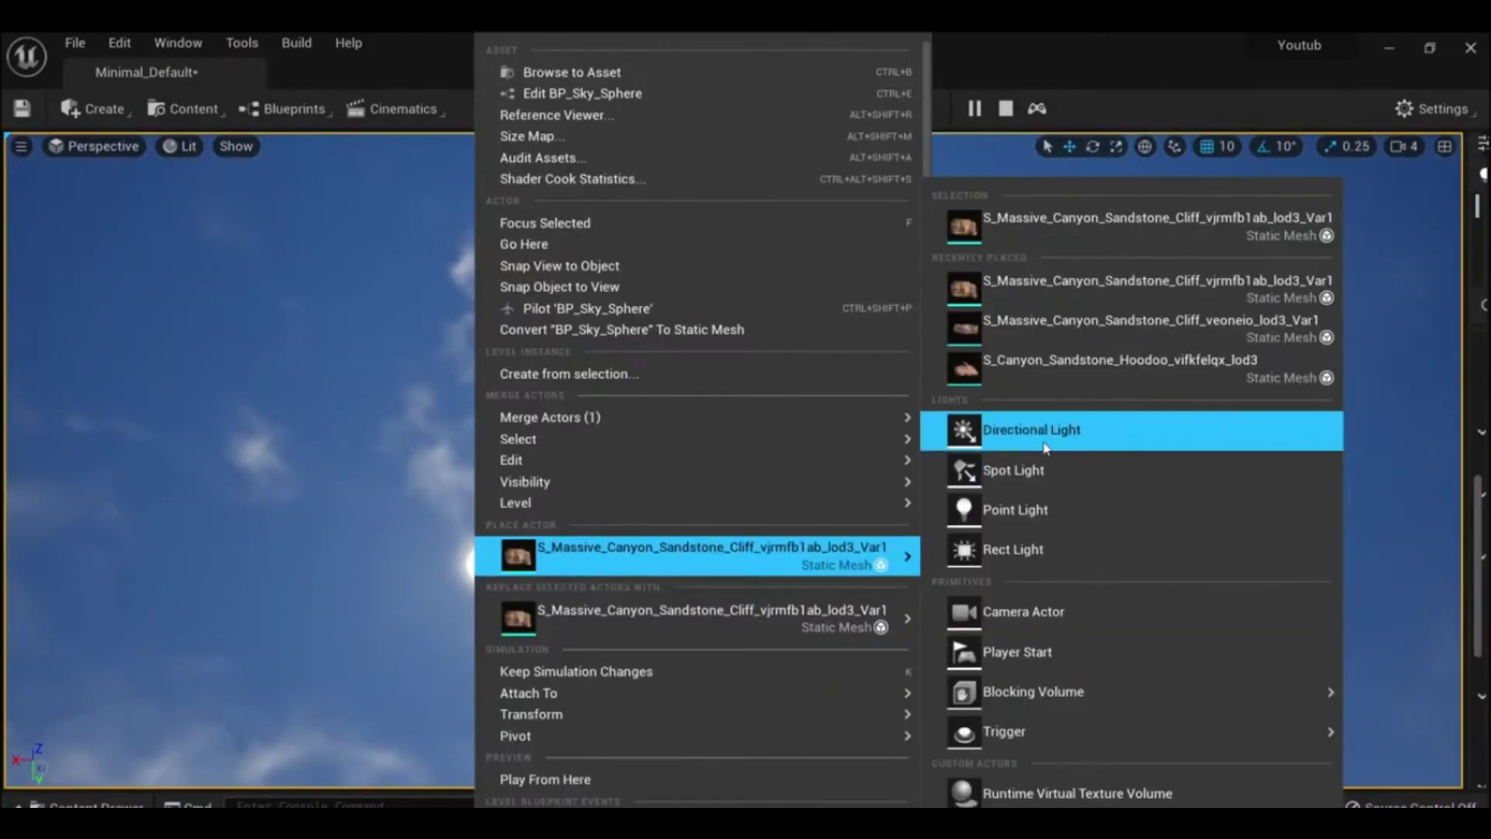
click(368, 558)
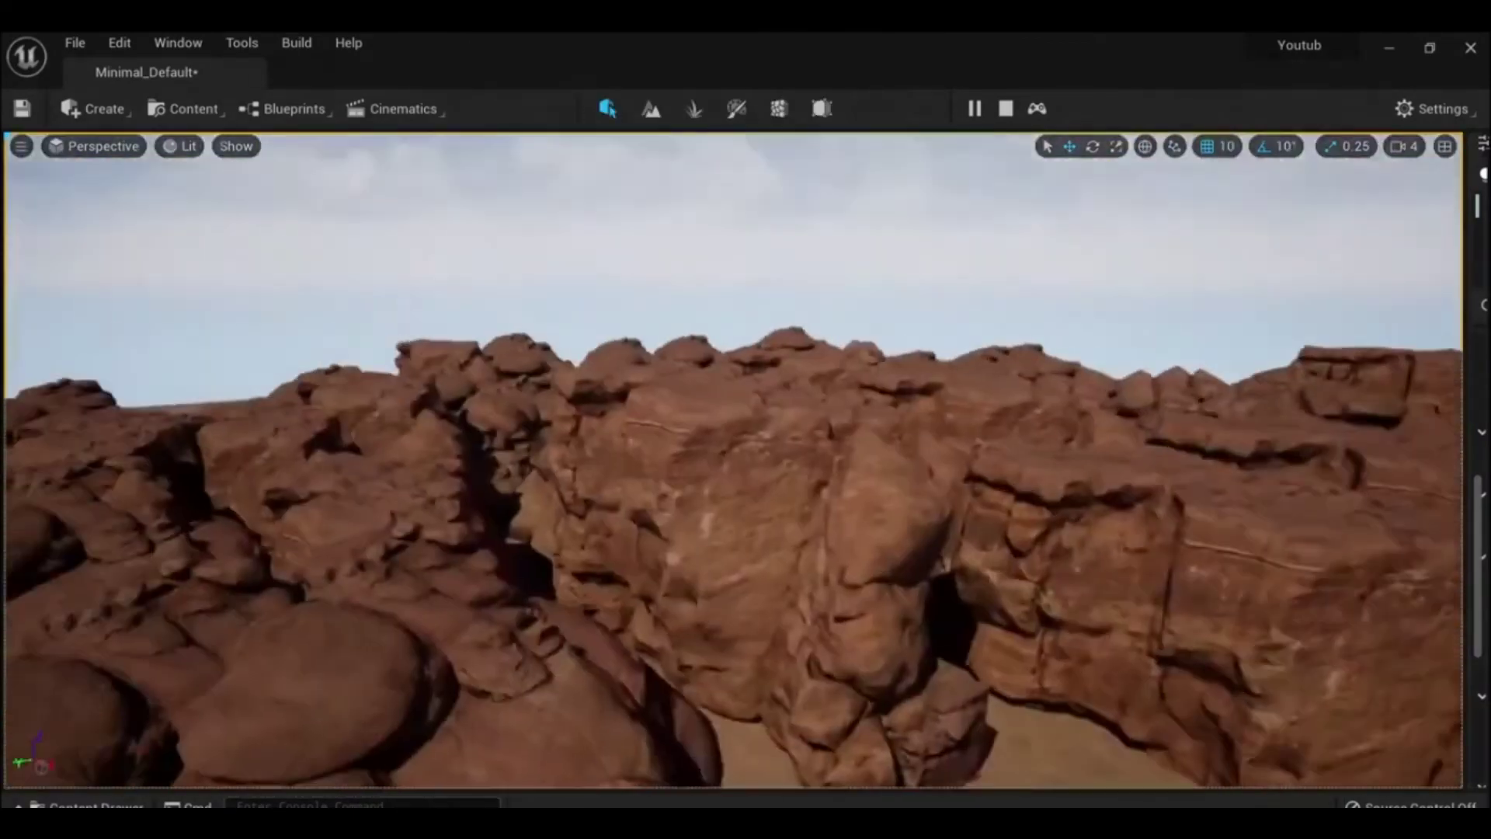